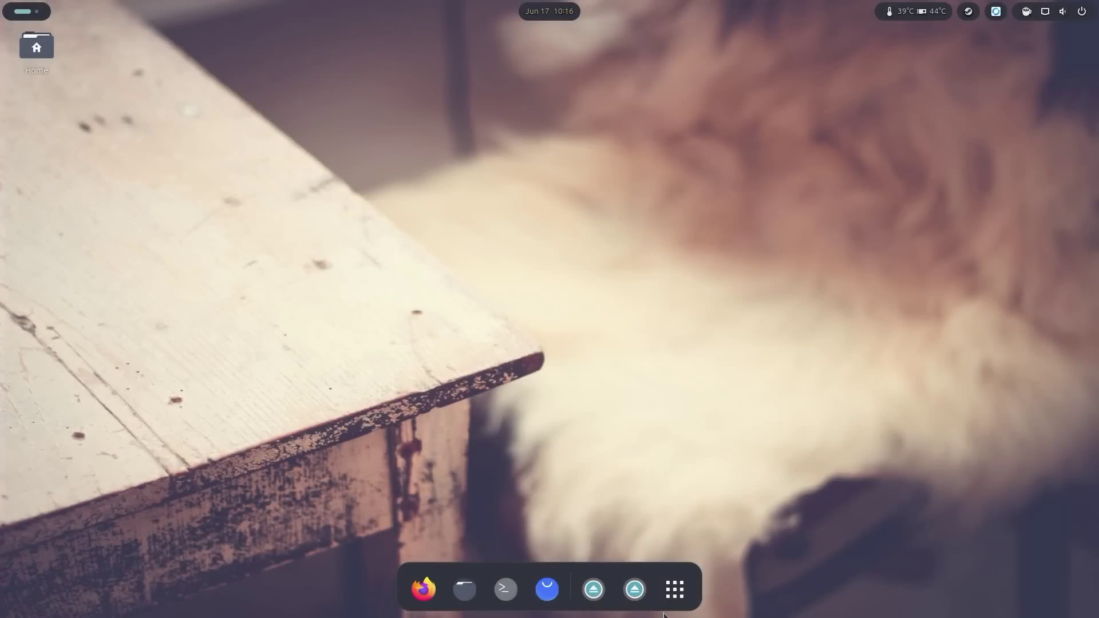
# Step: Launch Raspberry Pi Imager and select Raspberry Pi 5 with Raspberry Pi OS Lite (64-bit)
pyautogui.click(678, 593)
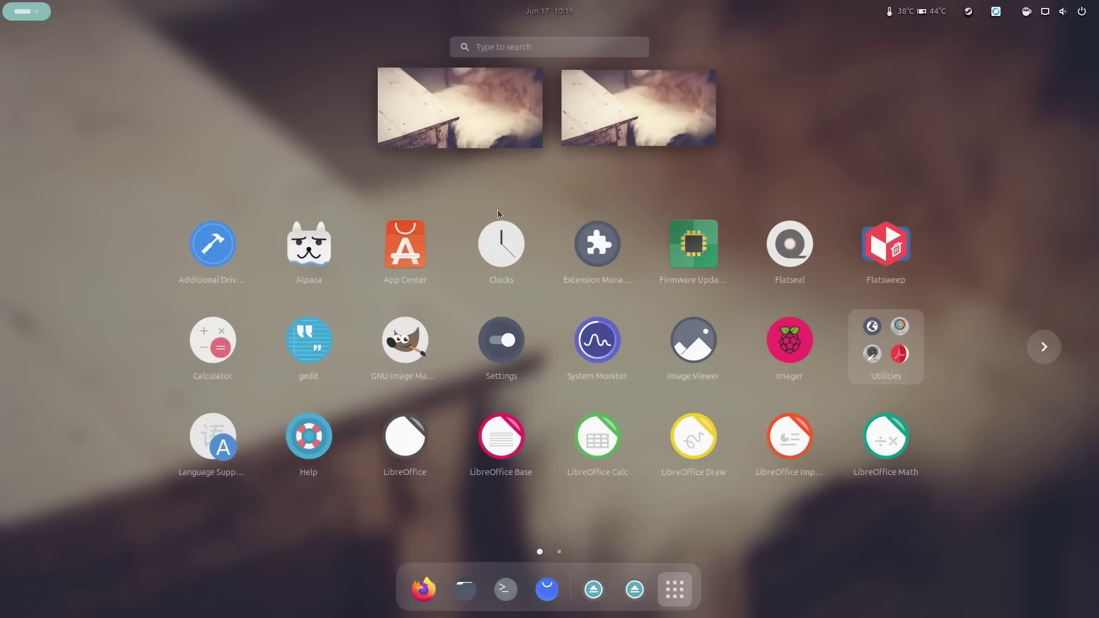
pyautogui.click(777, 355)
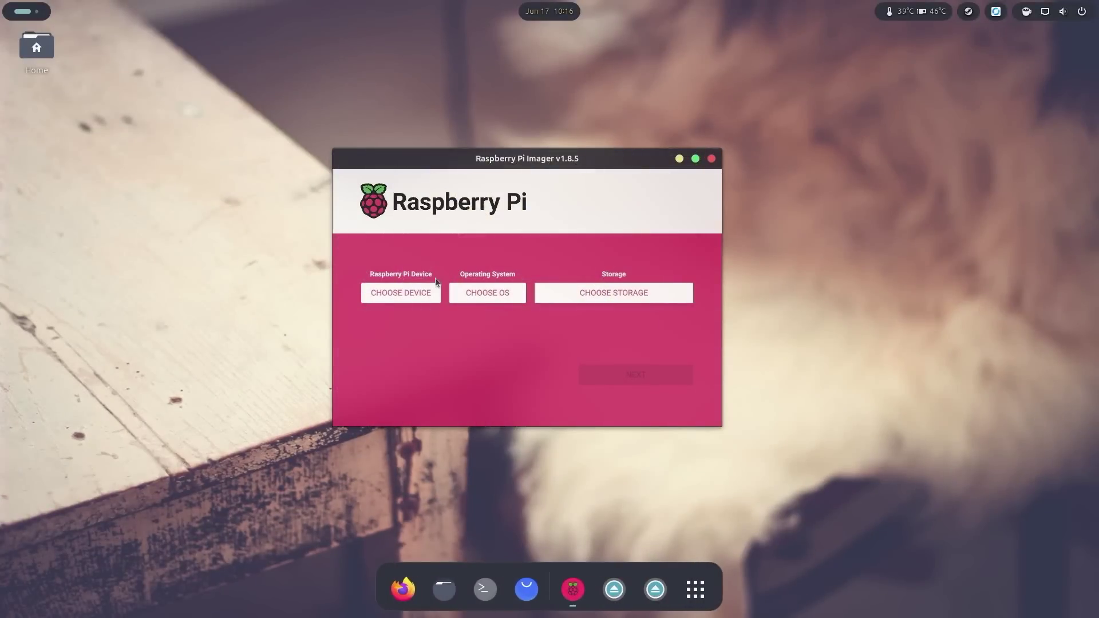
pyautogui.click(413, 292)
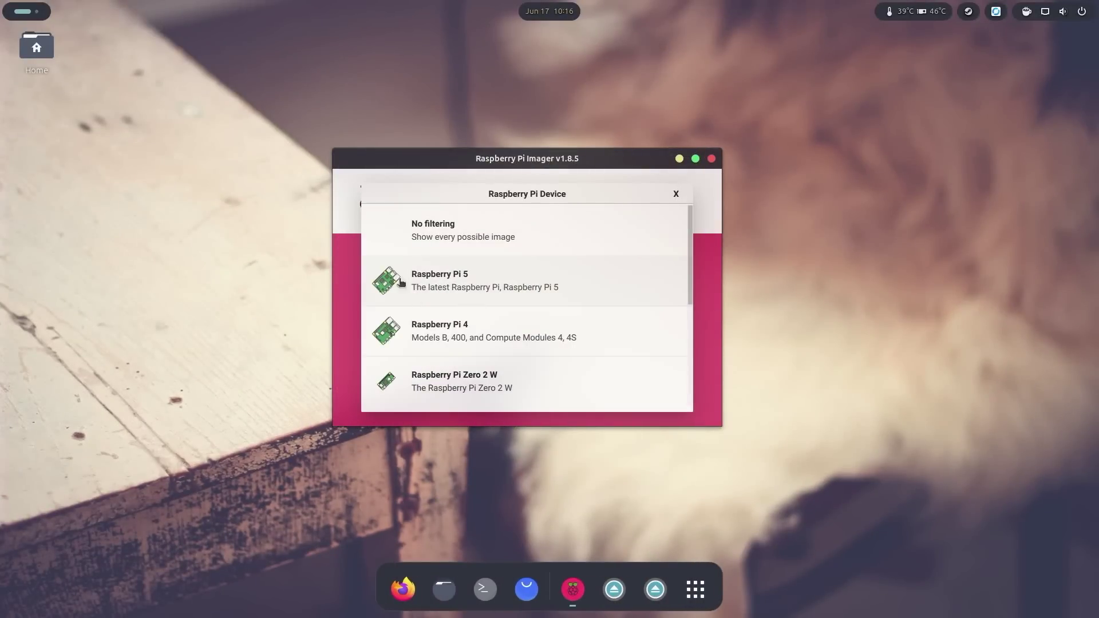
pyautogui.click(445, 287)
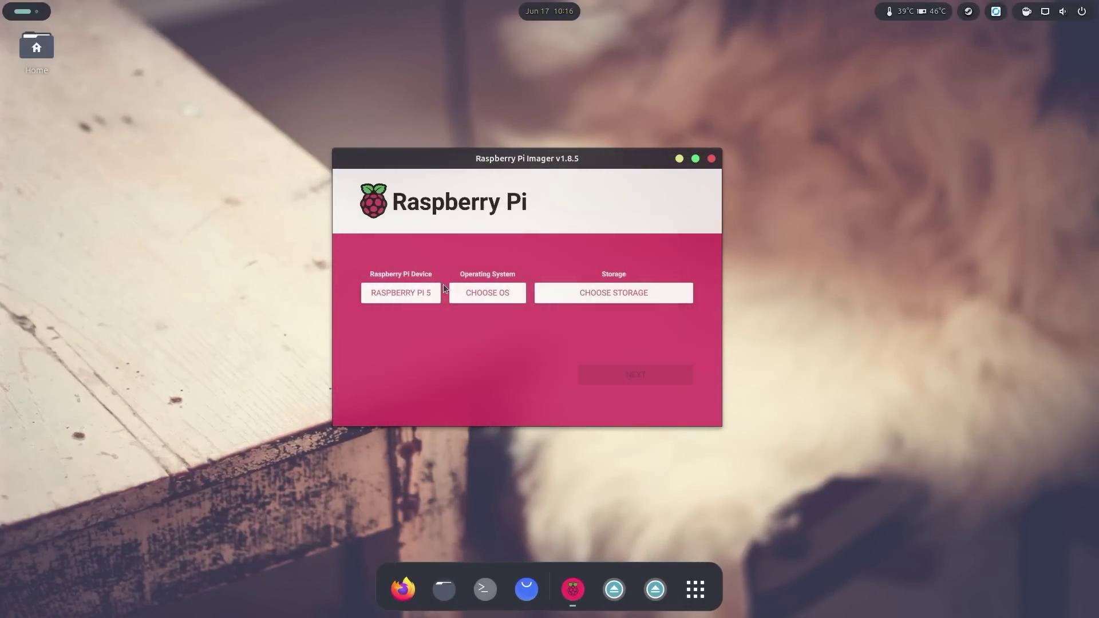
pyautogui.click(498, 294)
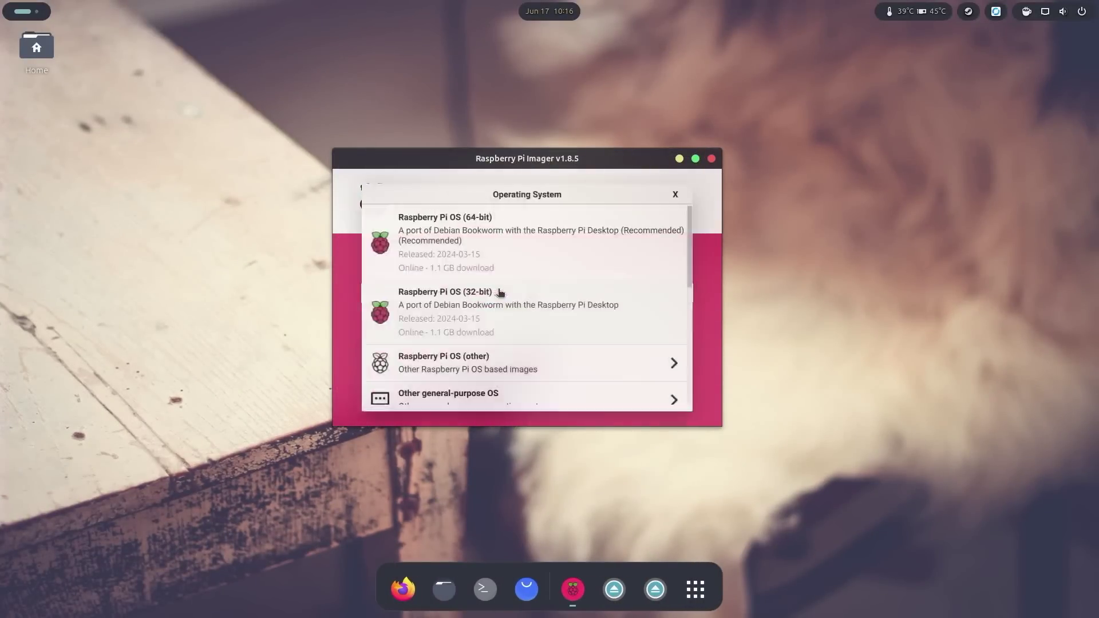
pyautogui.click(482, 368)
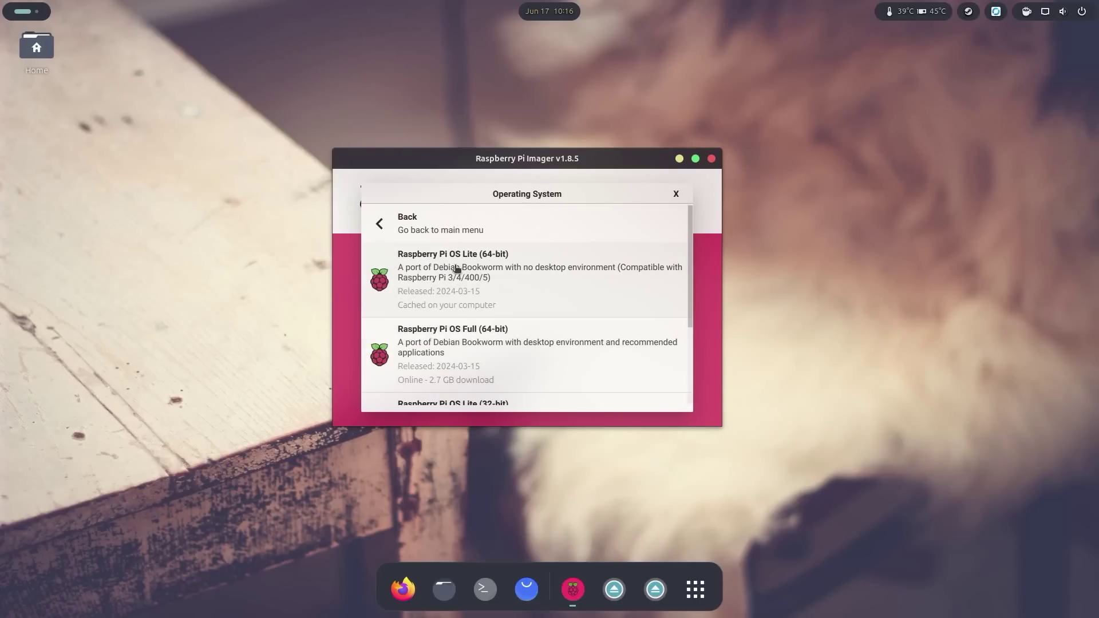
pyautogui.click(482, 269)
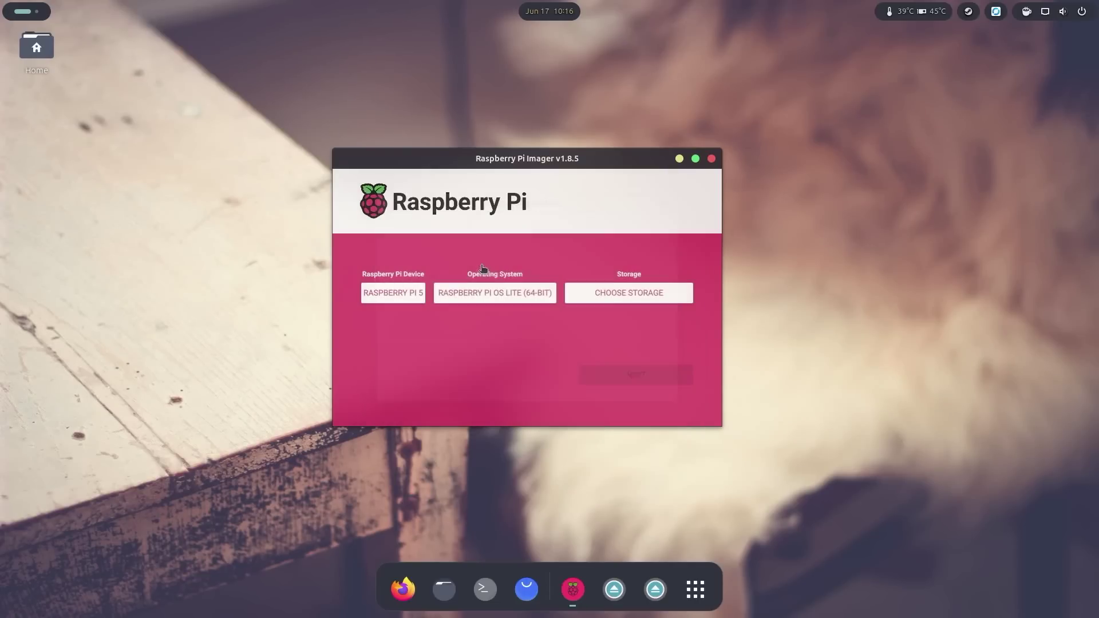
# Step: Write the image to the 31.9 GB Mass Storage Device without OS customisation, confirming the erase
pyautogui.click(627, 292)
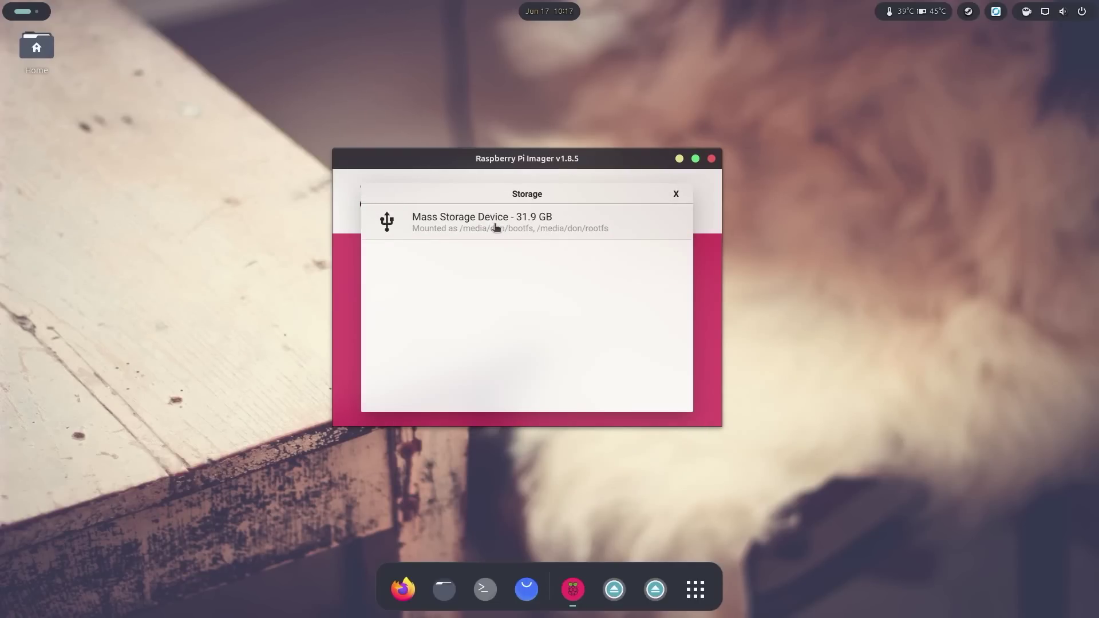
pyautogui.click(496, 228)
pyautogui.click(649, 376)
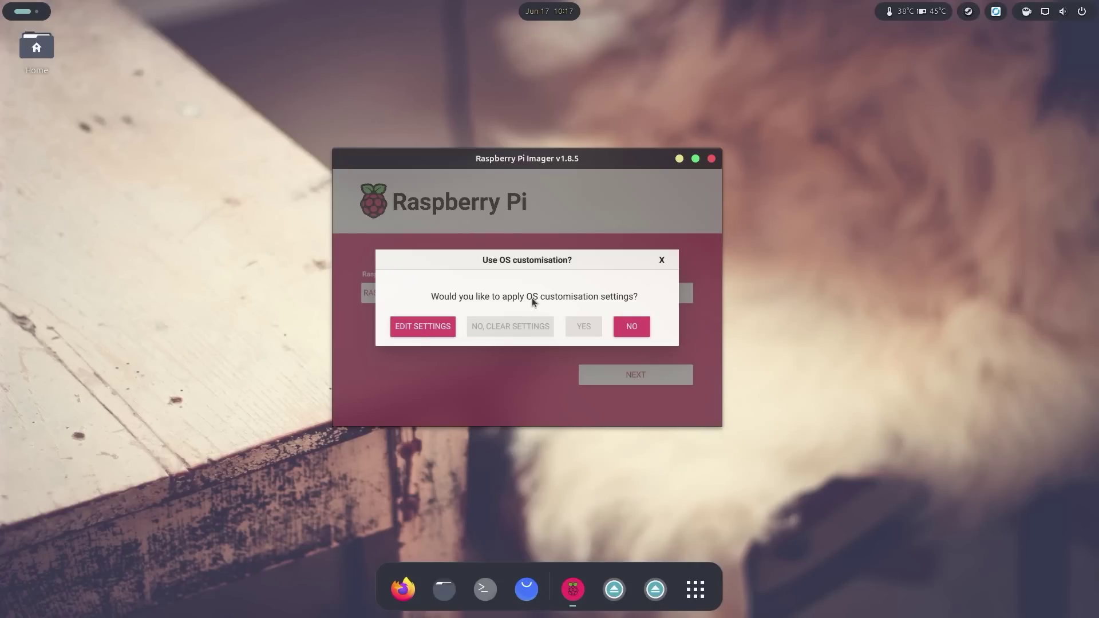
pyautogui.click(628, 326)
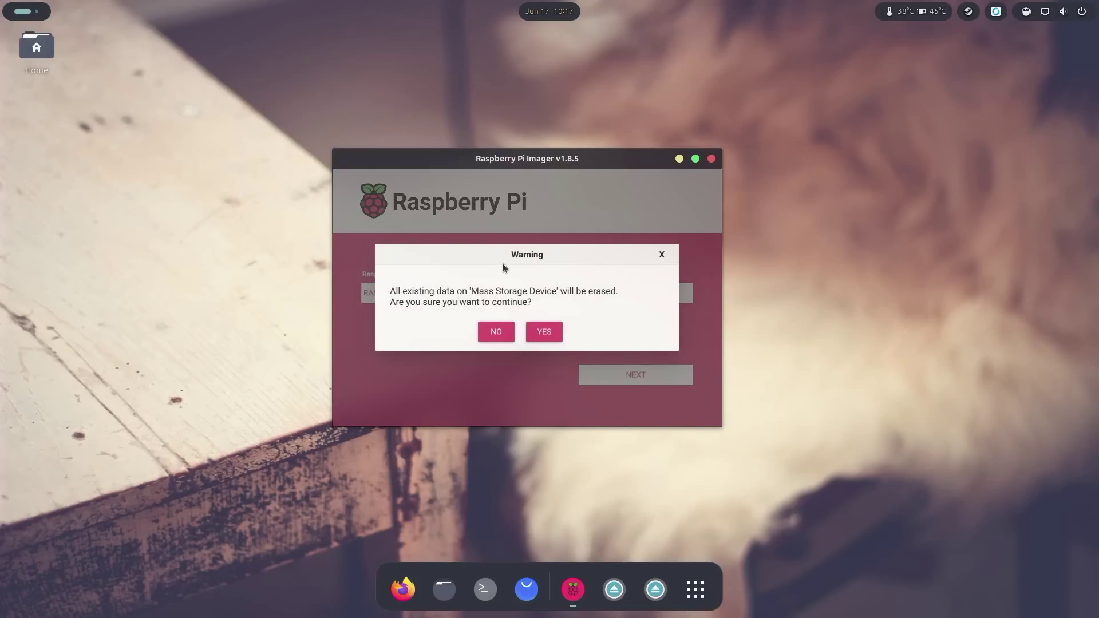
pyautogui.click(544, 332)
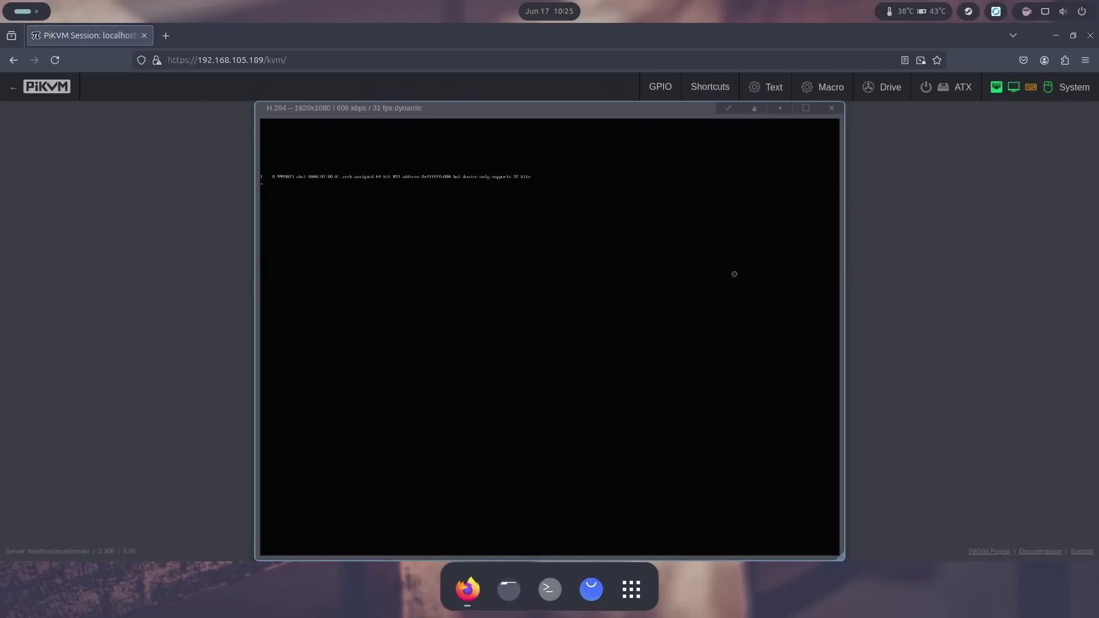
# Step: Choose the plain English (US) keyboard layout under Other, finish setup, and run the package update
pyautogui.moveTo(734, 272)
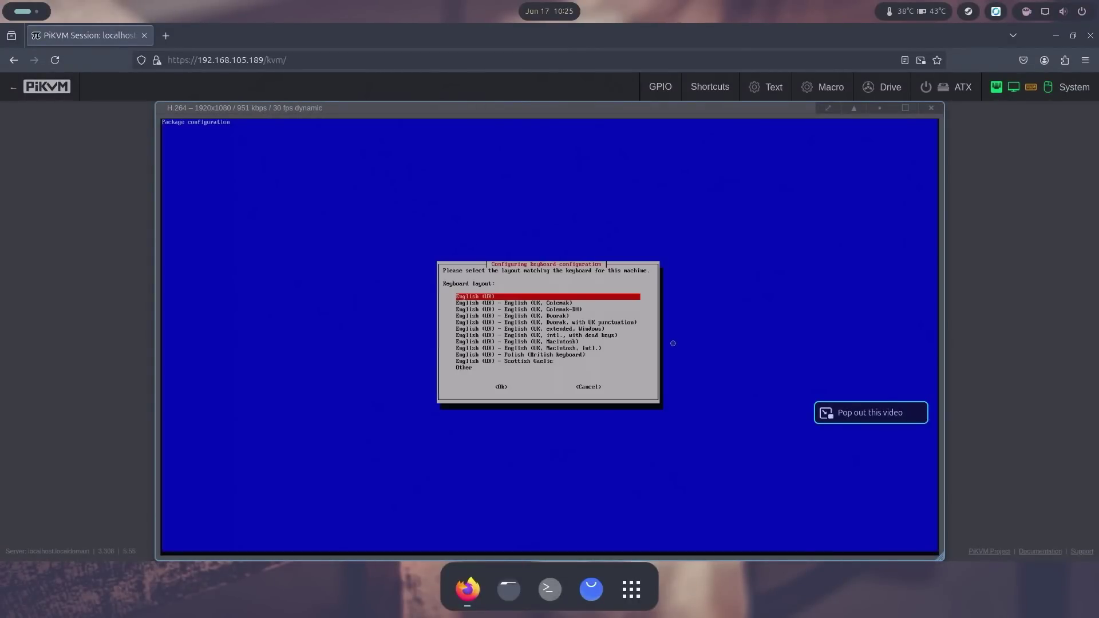
pyautogui.press('Down')
pyautogui.press('Down')
pyautogui.press('Down')
pyautogui.press('Down')
pyautogui.press('Down')
pyautogui.press('Down')
pyautogui.press('Down')
pyautogui.press('Down')
pyautogui.press('Down')
pyautogui.press('Down')
pyautogui.press('Down')
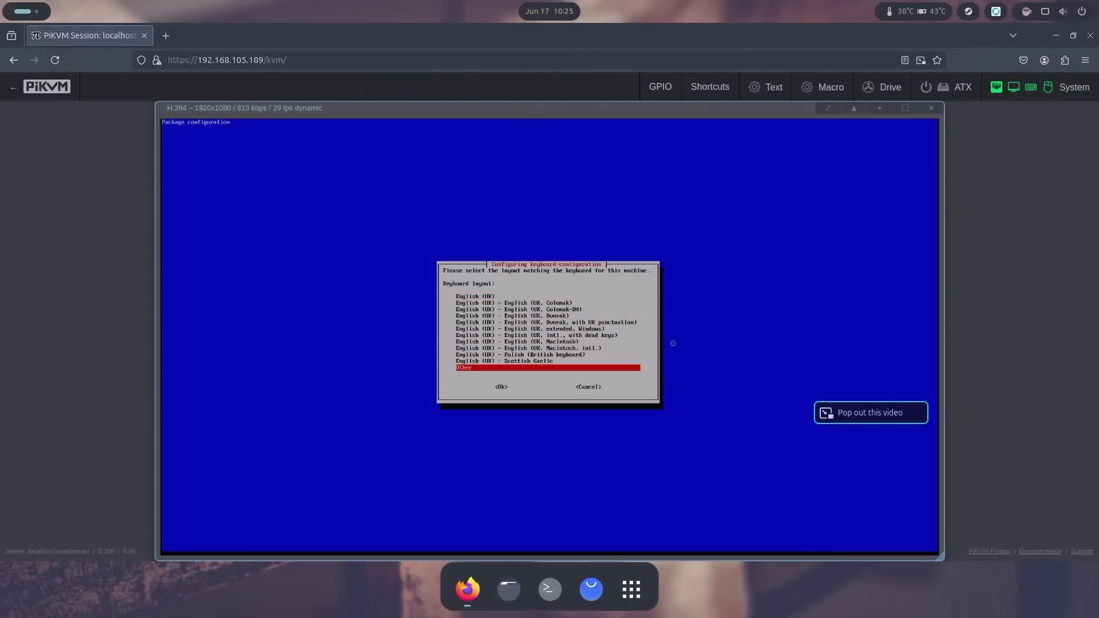
pyautogui.press('Return')
pyautogui.press('Return')
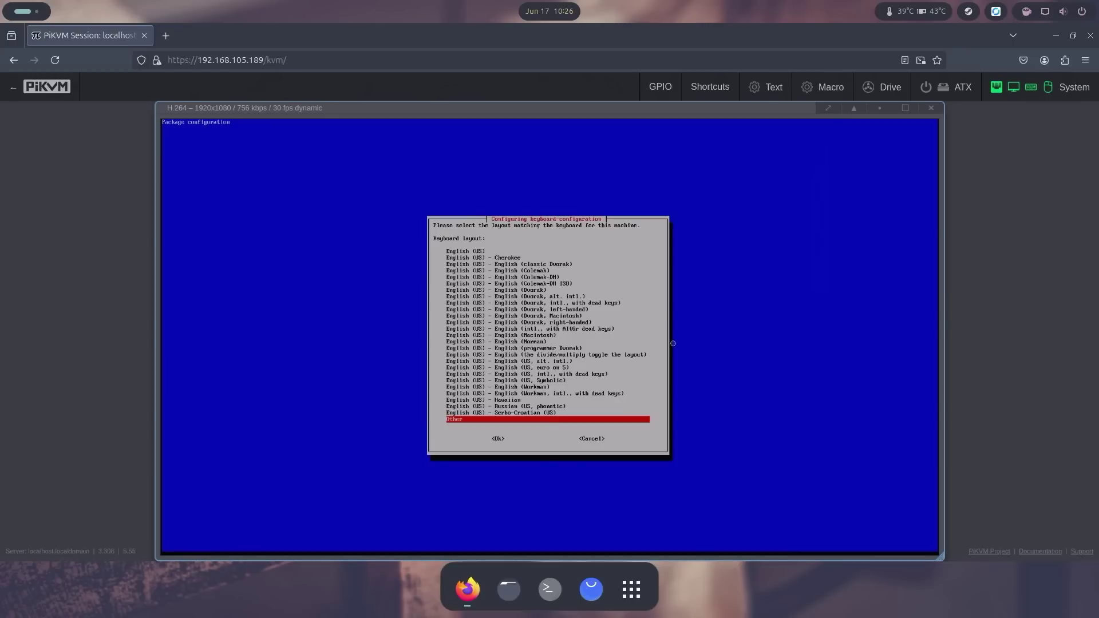
pyautogui.press('Up')
pyautogui.press('Up')
pyautogui.press('Up')
pyautogui.press('Up')
pyautogui.press('Up')
pyautogui.press('Up')
pyautogui.press('Up')
pyautogui.press('Up')
pyautogui.press('Up')
pyautogui.press('Up')
pyautogui.press('Up')
pyautogui.press('Up')
pyautogui.press('Up')
pyautogui.press('Up')
pyautogui.press('Up')
pyautogui.press('Up')
pyautogui.press('Up')
pyautogui.press('Up')
pyautogui.press('Up')
pyautogui.press('Up')
pyautogui.press('Up')
pyautogui.press('Up')
pyautogui.press('Up')
pyautogui.press('Up')
pyautogui.press('Up')
pyautogui.press('Up')
pyautogui.press('Return')
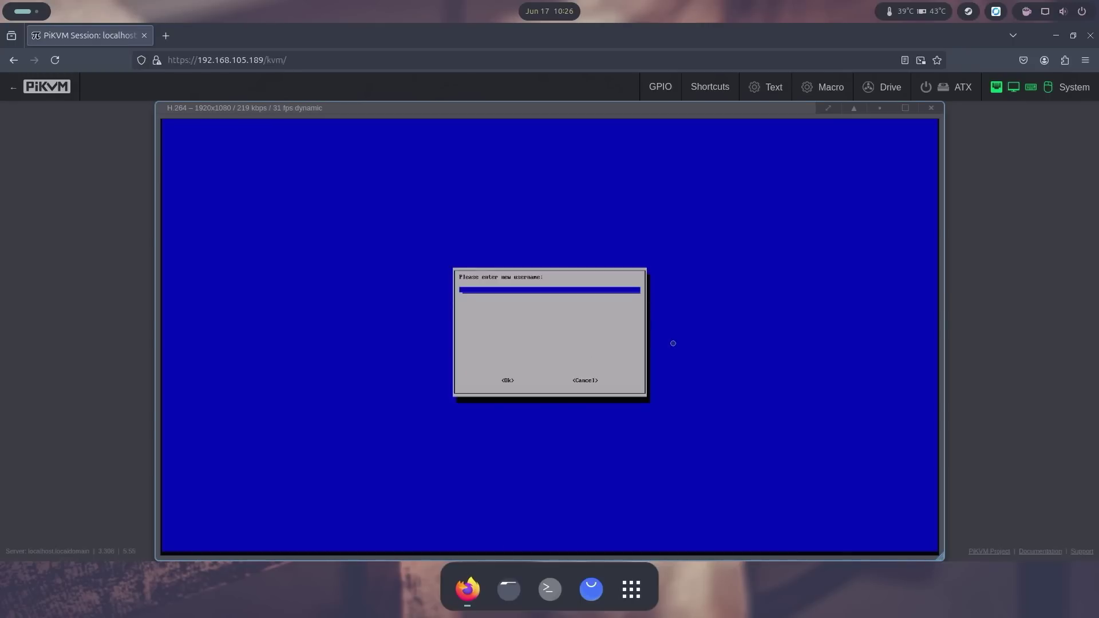
pyautogui.write('don')
pyautogui.press('Return')
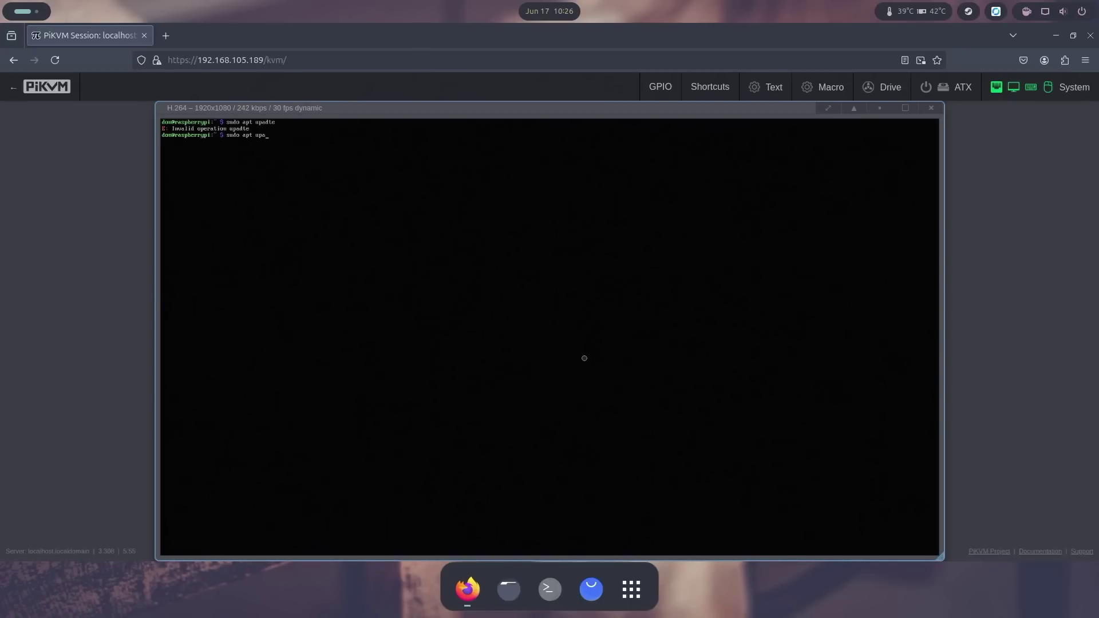
# Step: Complete the apt update, then run sudo apt upgrade and answer y to install the 44 upgrades
pyautogui.write('date')
pyautogui.press('Return')
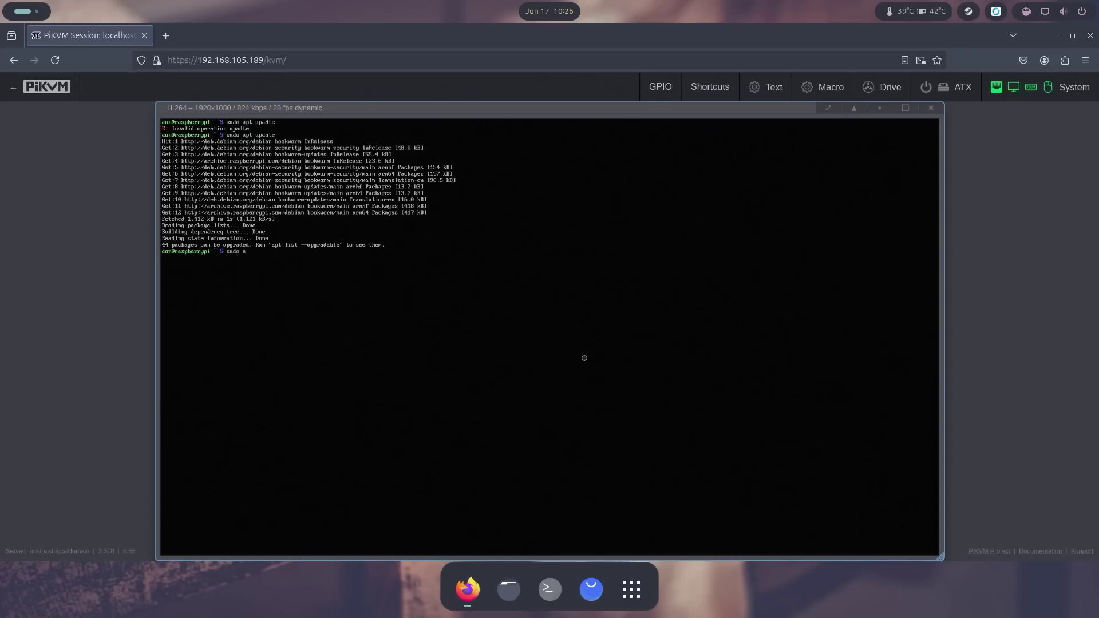
pyautogui.write('sudo apt upgrade')
pyautogui.press('Return')
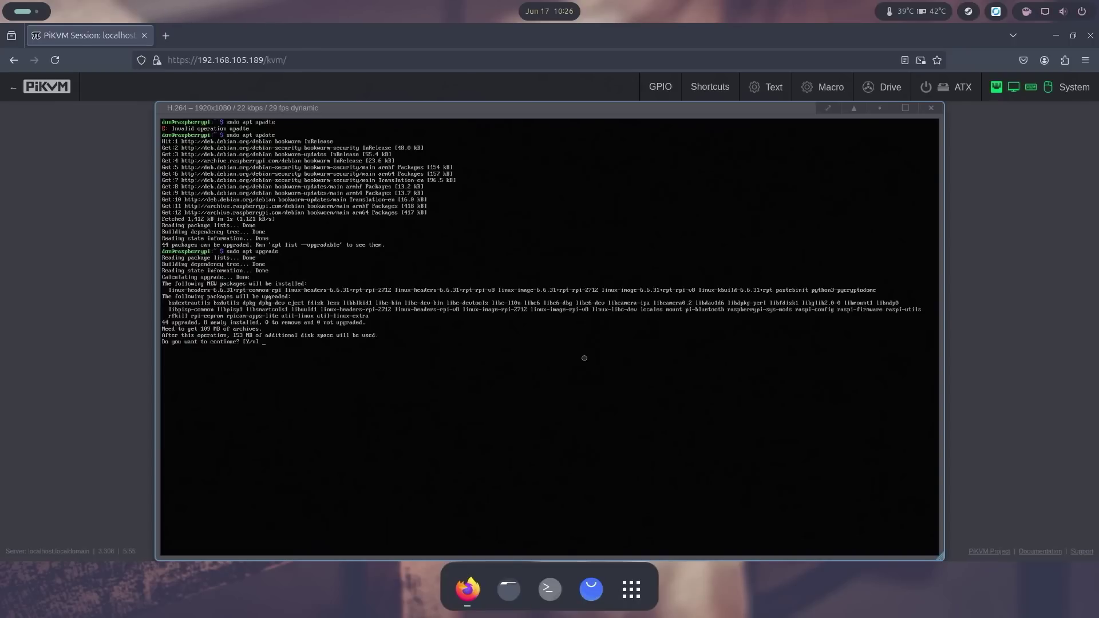
pyautogui.write('y')
pyautogui.press('Return')
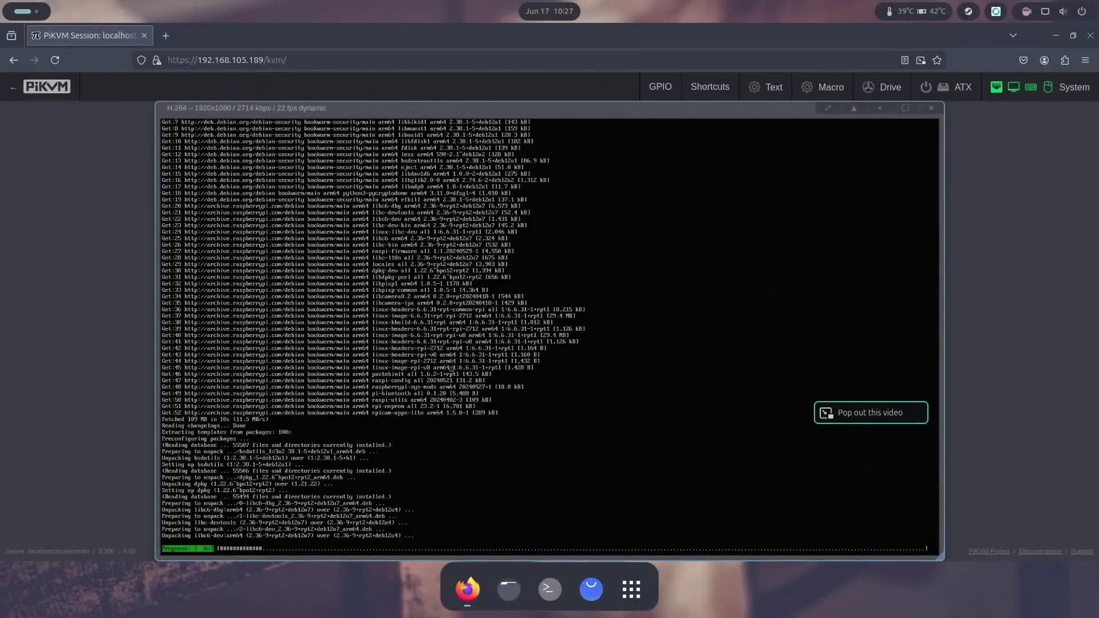
# Step: Search Google for 'open media vault install script' in a new tab
pyautogui.click(163, 36)
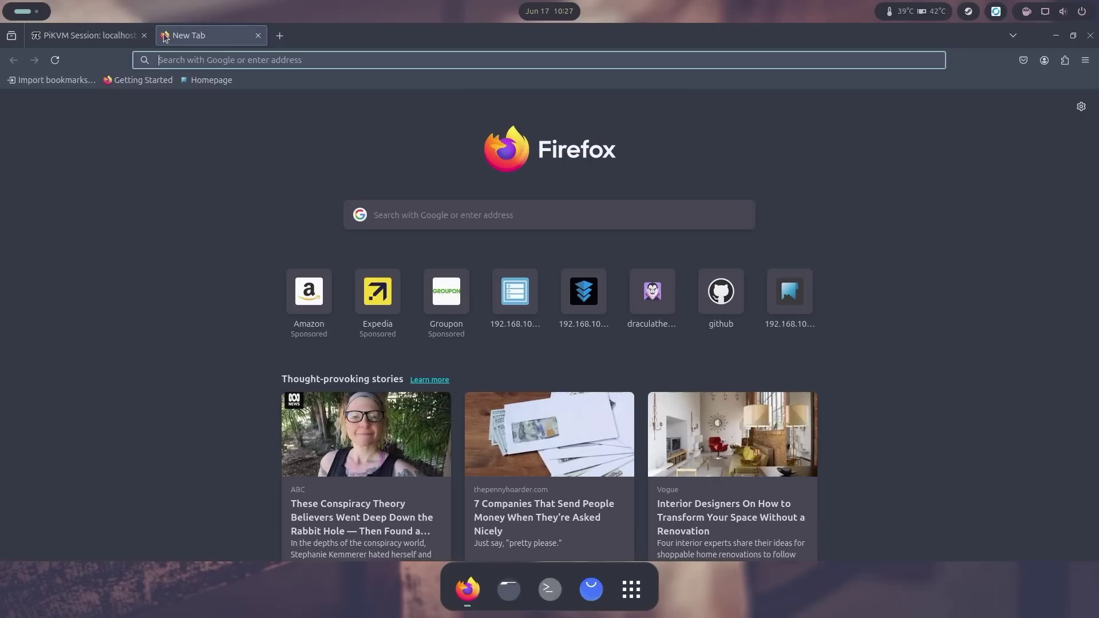
pyautogui.write('google.com')
pyautogui.press('Return')
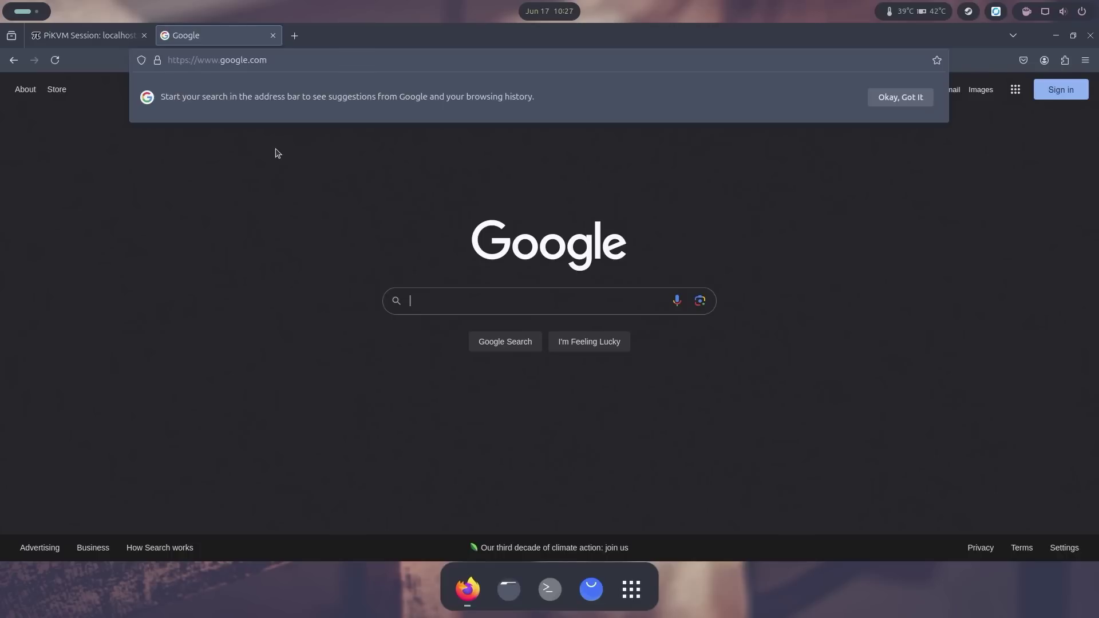
pyautogui.write('o')
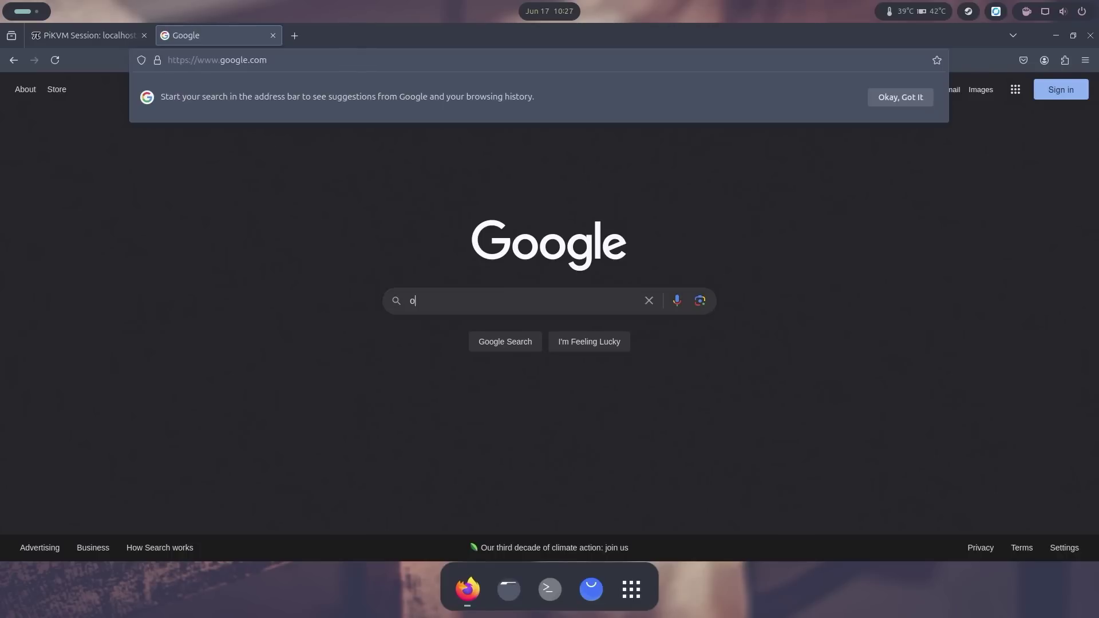
pyautogui.write('pen media vau')
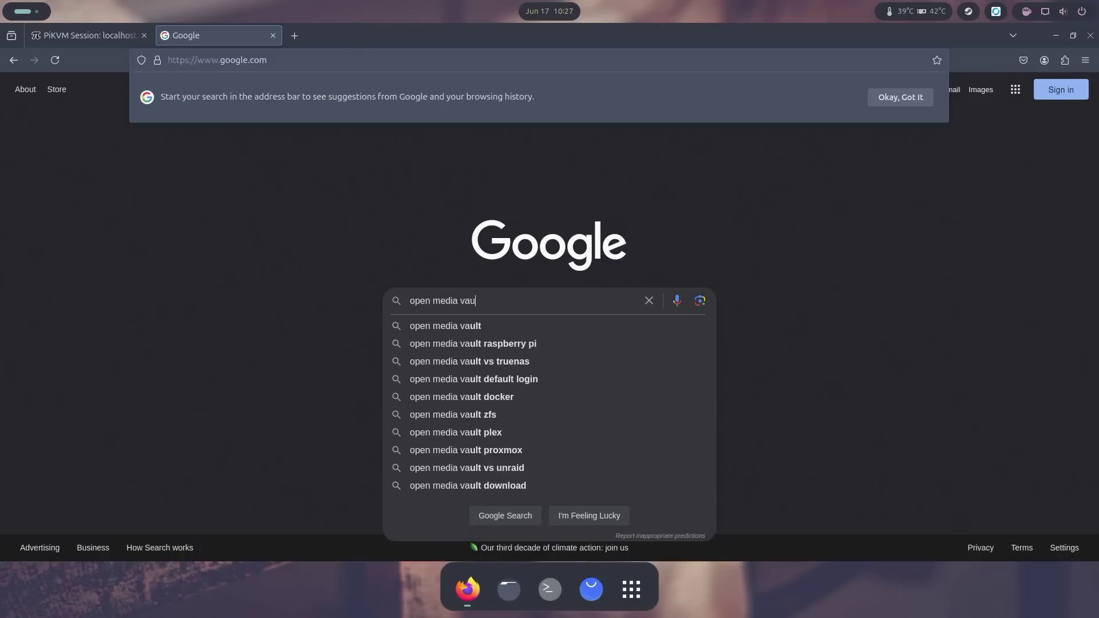
pyautogui.write('lt install script')
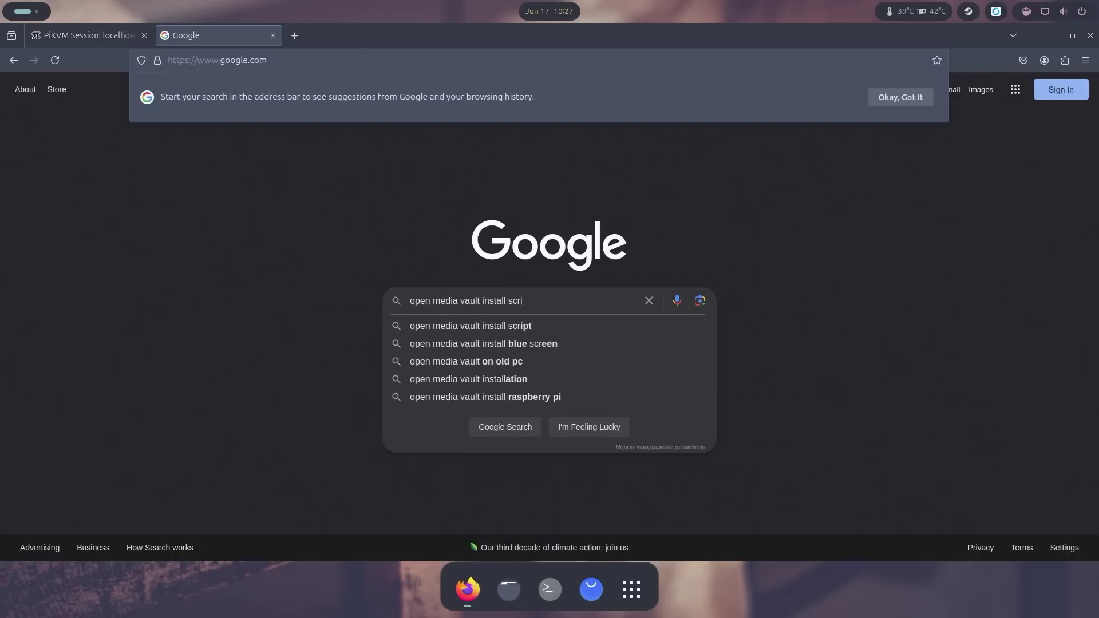
pyautogui.press('Return')
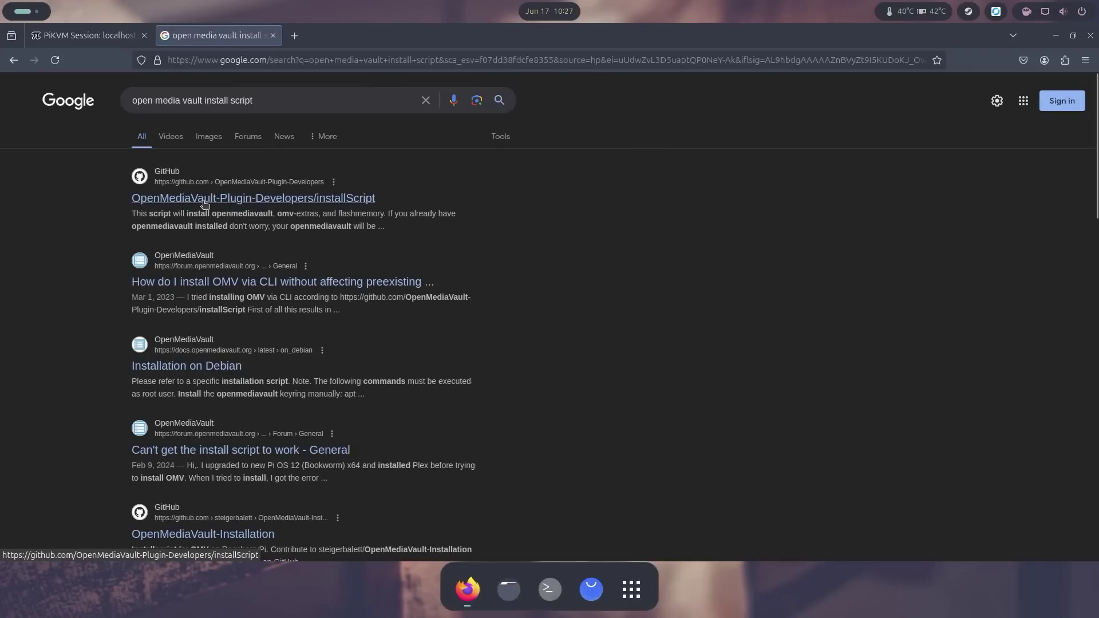
# Step: Copy the curl install command from the GitHub installScript README and return to PiKVM
pyautogui.click(280, 198)
pyautogui.scroll(-10, 201, 304)
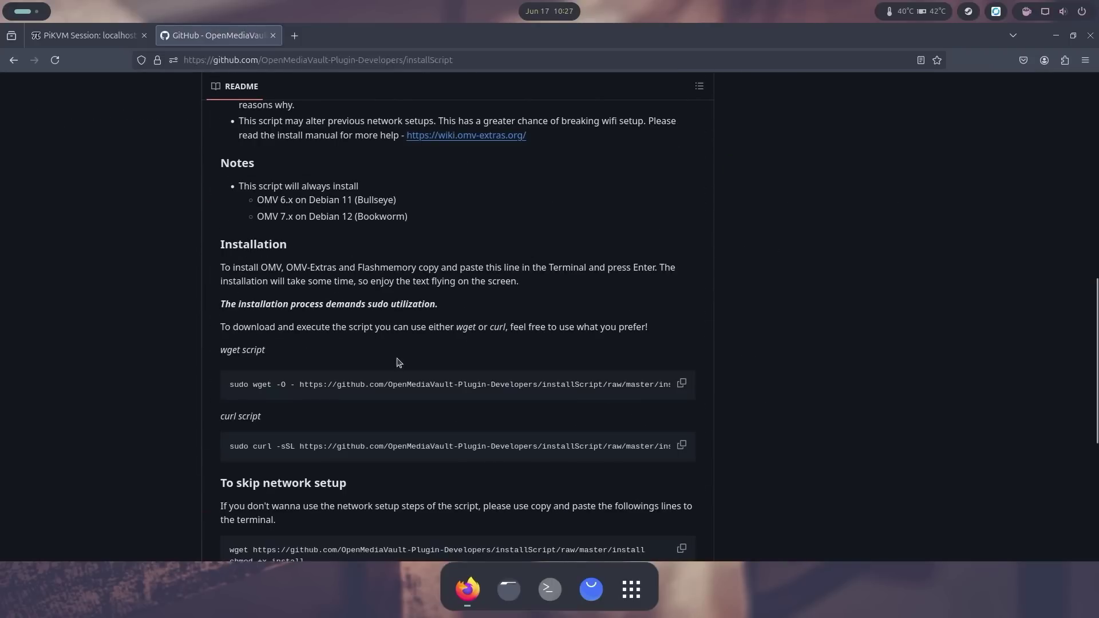
pyautogui.scroll(10, 256, 383)
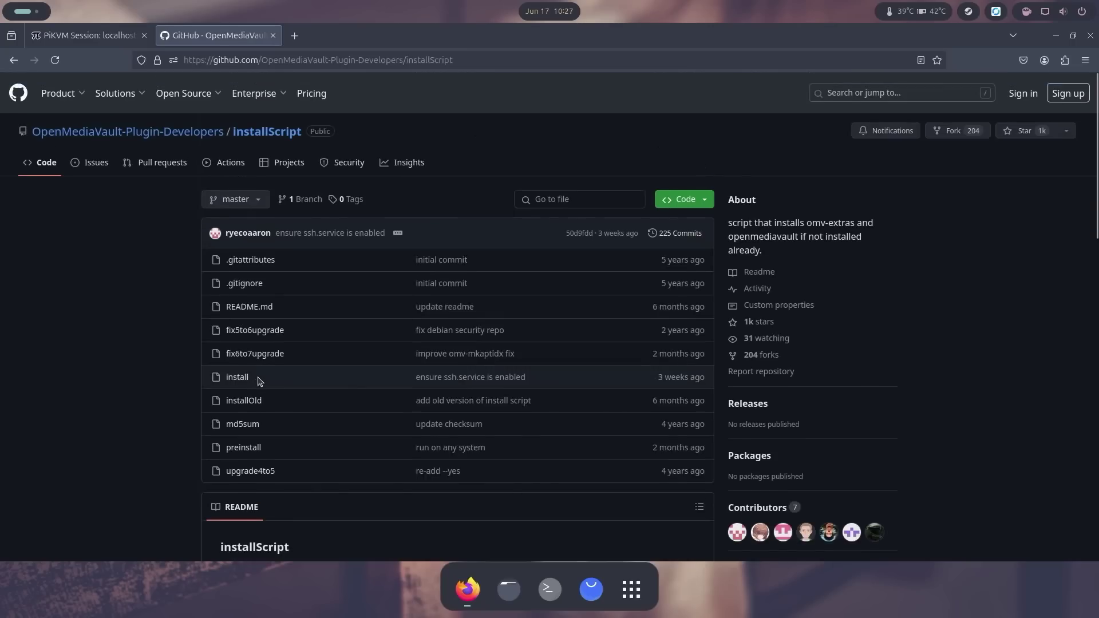
pyautogui.scroll(-10, 257, 381)
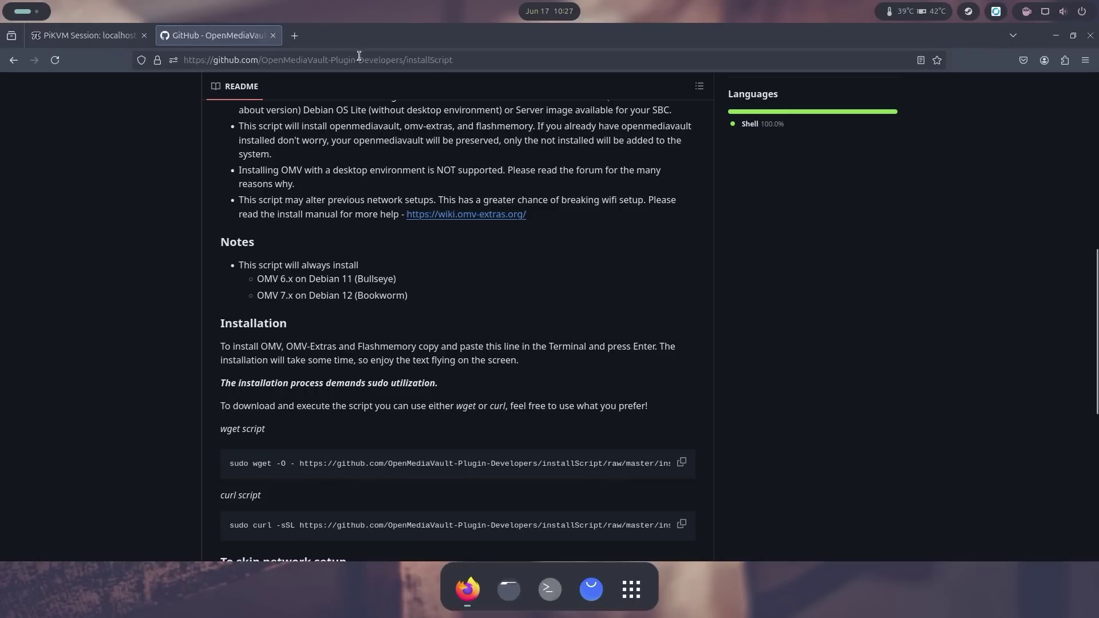
pyautogui.scroll(-3, 474, 529)
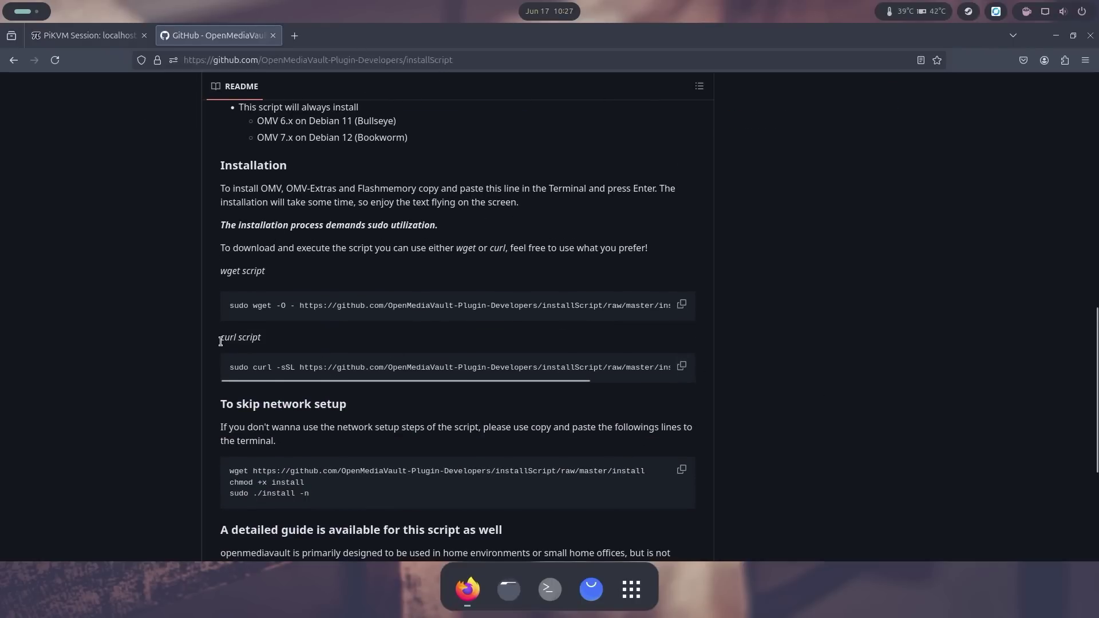
pyautogui.click(682, 367)
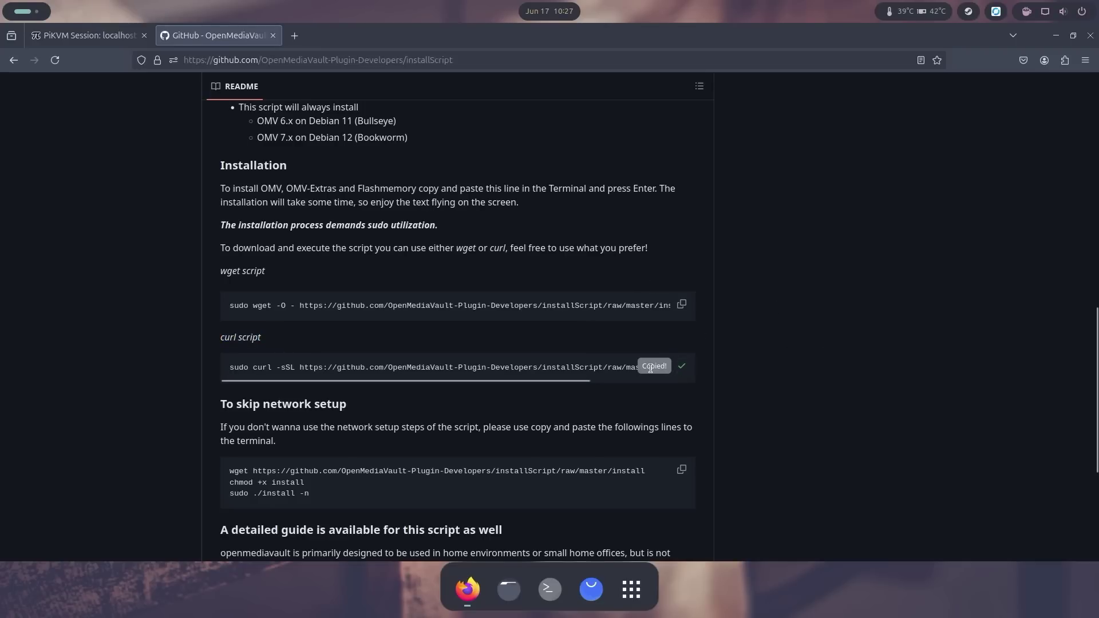
pyautogui.click(70, 41)
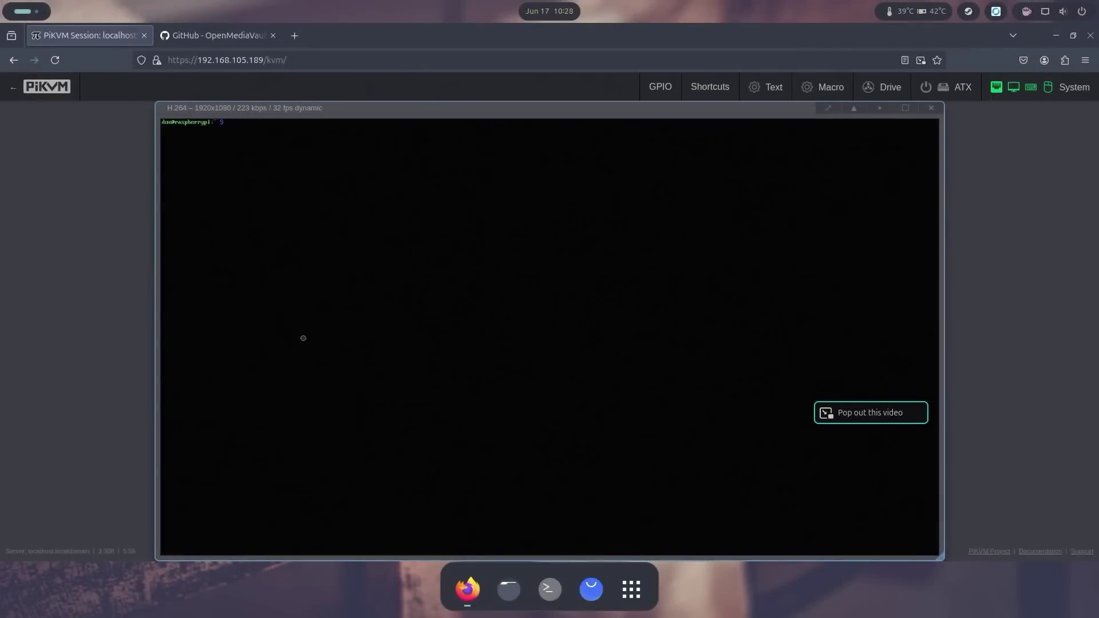
# Step: Paste the 111-character OMV curl command into the Pi's terminal via PiKVM text input and run it
pyautogui.click(763, 88)
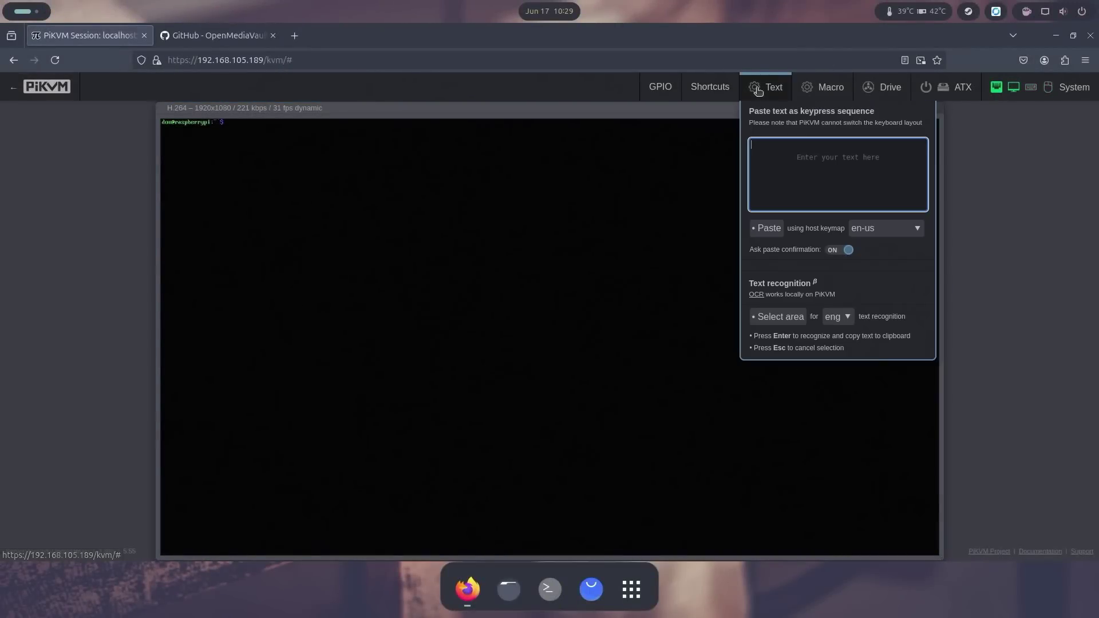
pyautogui.rightClick(782, 168)
pyautogui.click(817, 243)
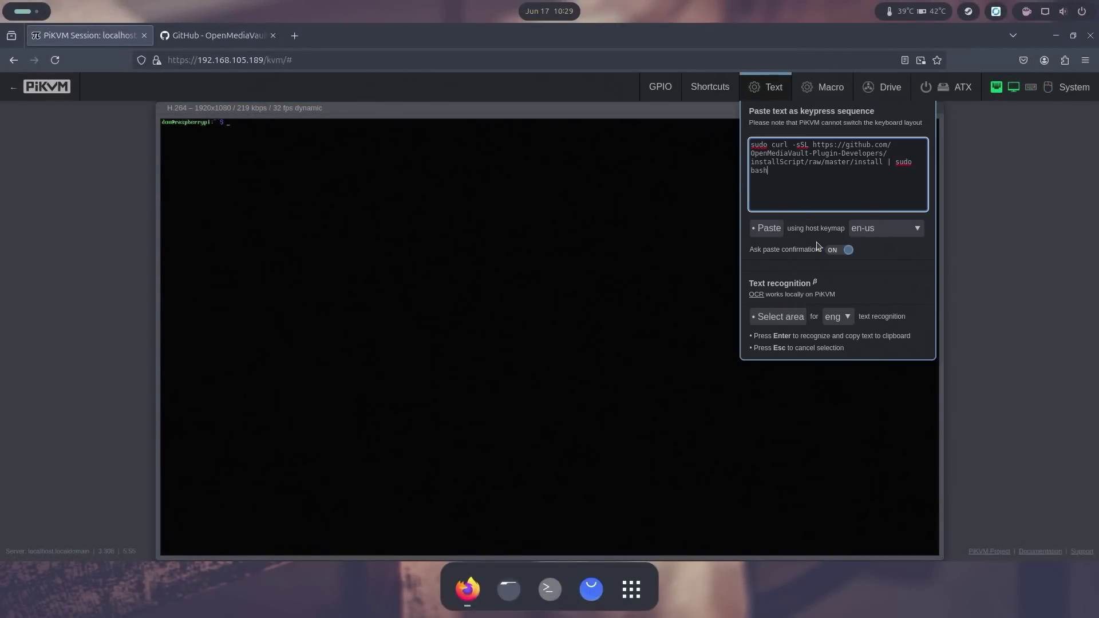
pyautogui.click(773, 228)
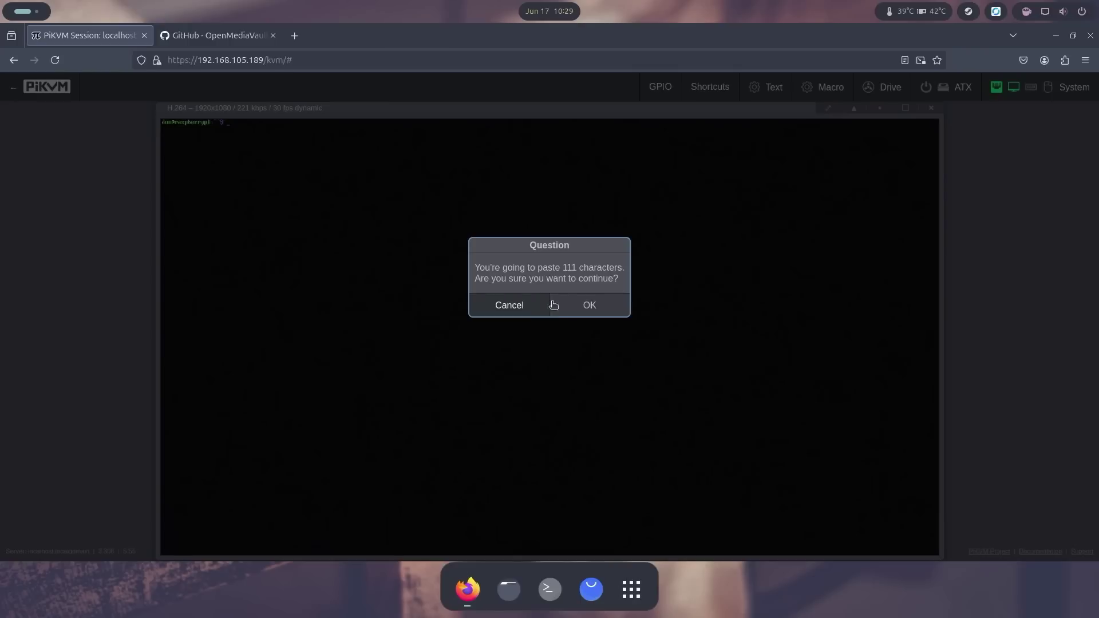
pyautogui.click(557, 304)
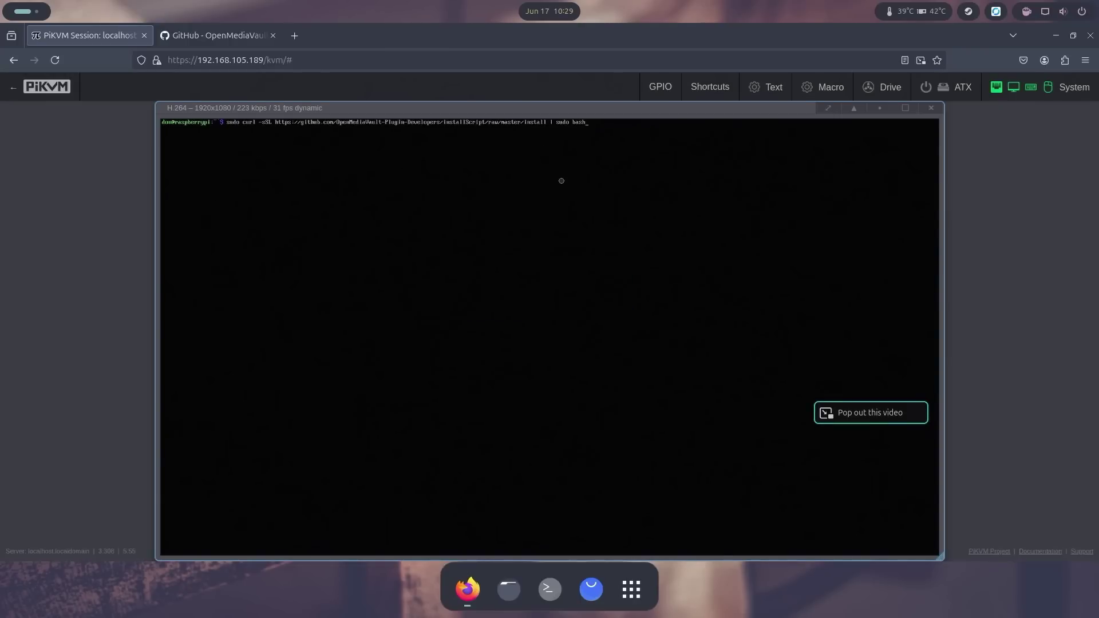
pyautogui.press('Return')
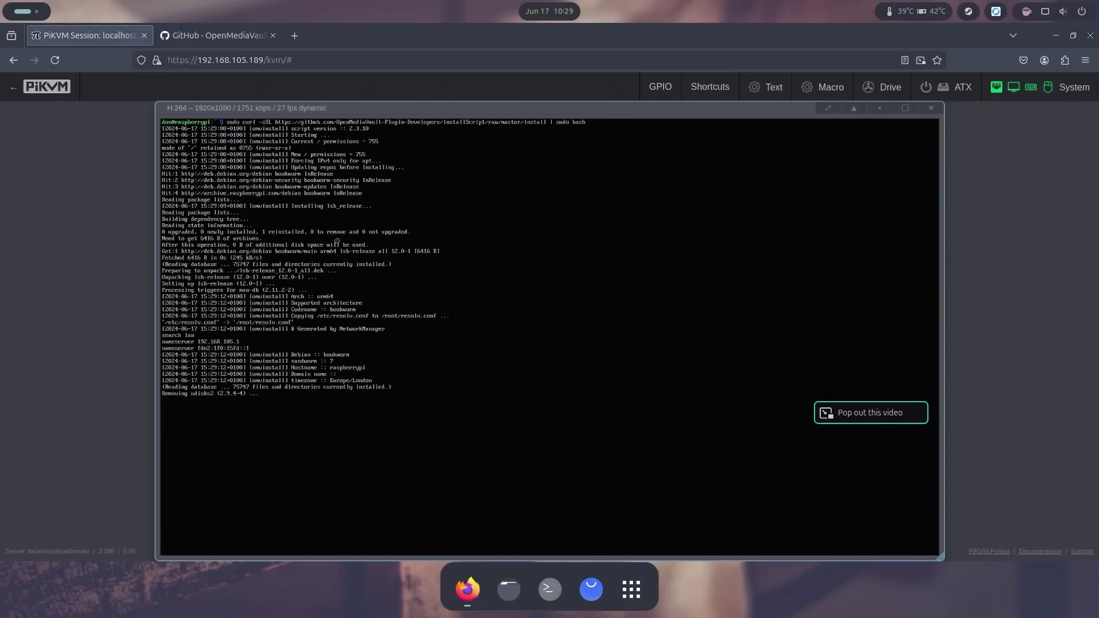
pyautogui.click(213, 35)
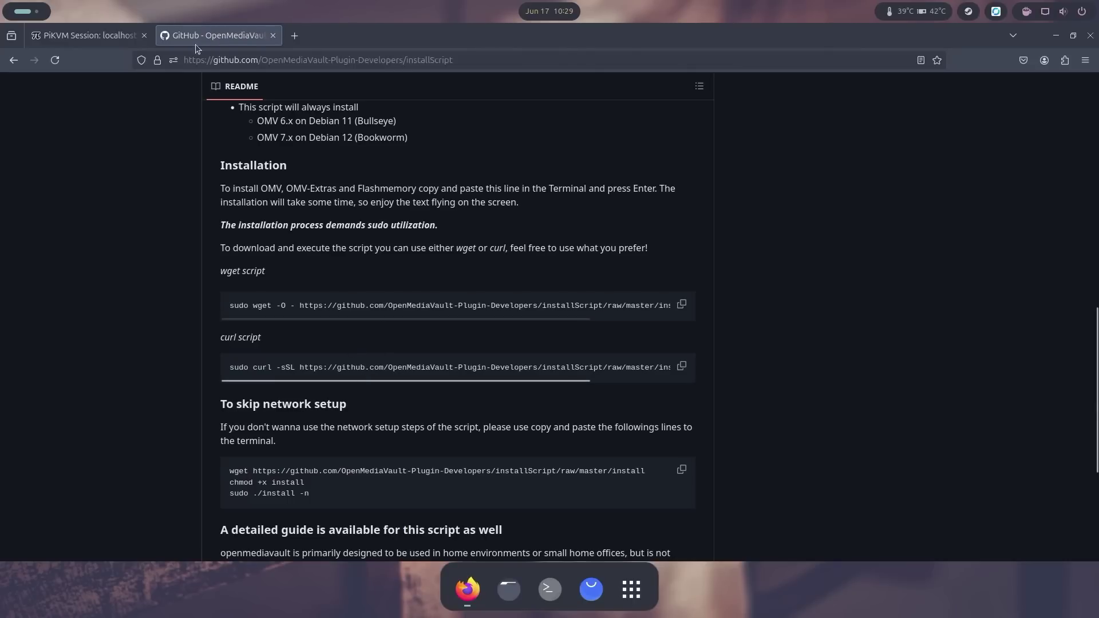
# Step: Back in the Pi's terminal after the OMV install, run the apt install of hdparm
pyautogui.click(95, 41)
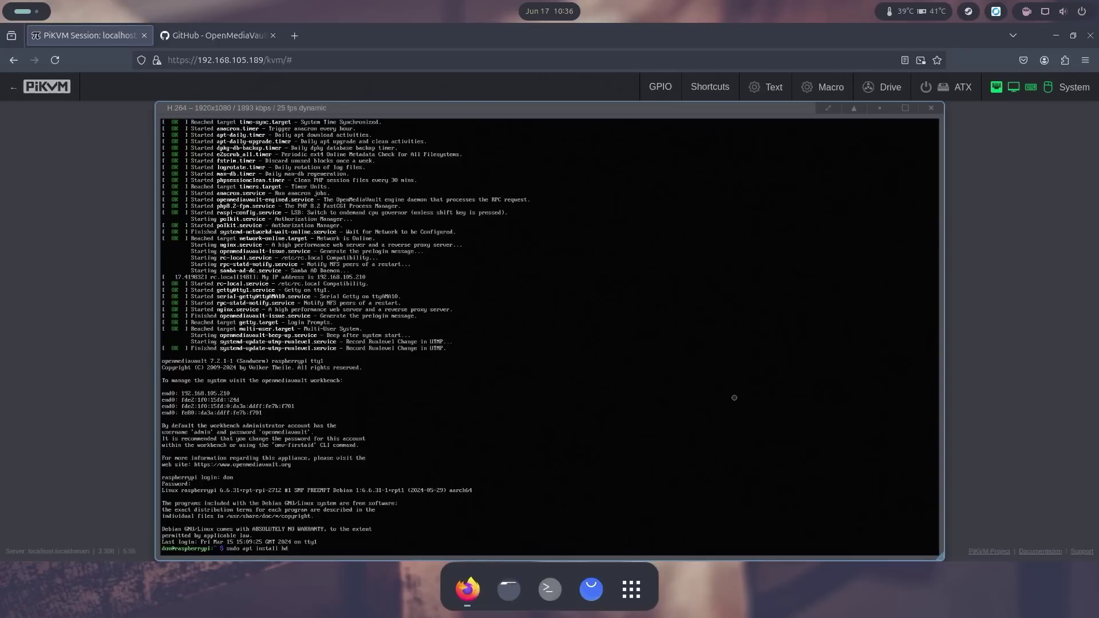
pyautogui.write('rm')
pyautogui.press('Return')
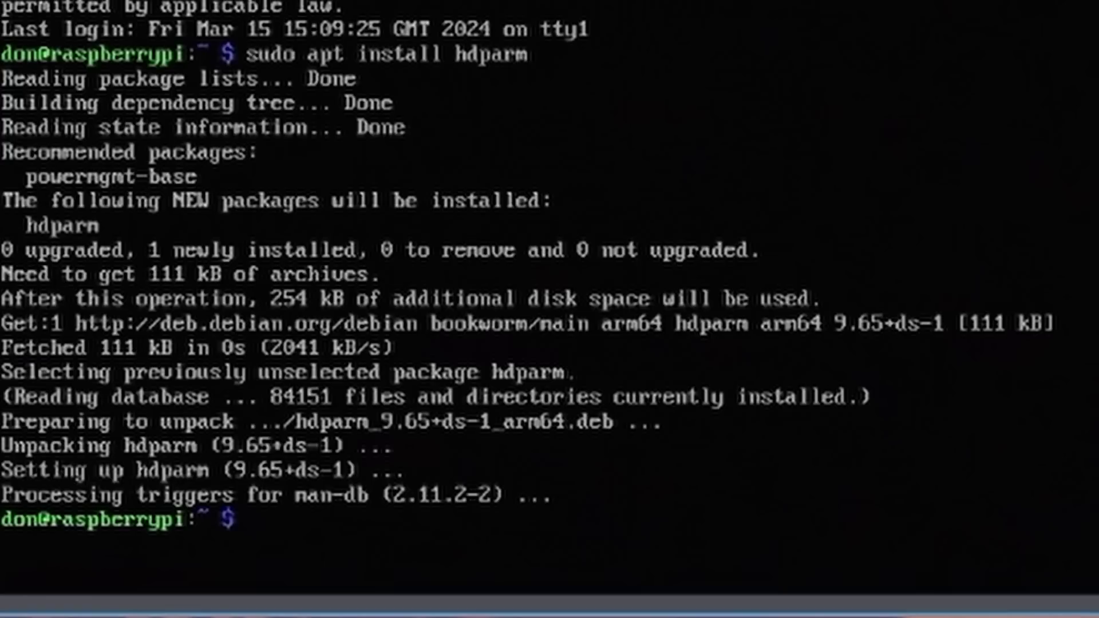
# Step: Test read speed with hdparm -t on /dev/sda (153.03 MB/sec) and /dev/sdb (147.19 MB/sec)
pyautogui.write('sudo hd')
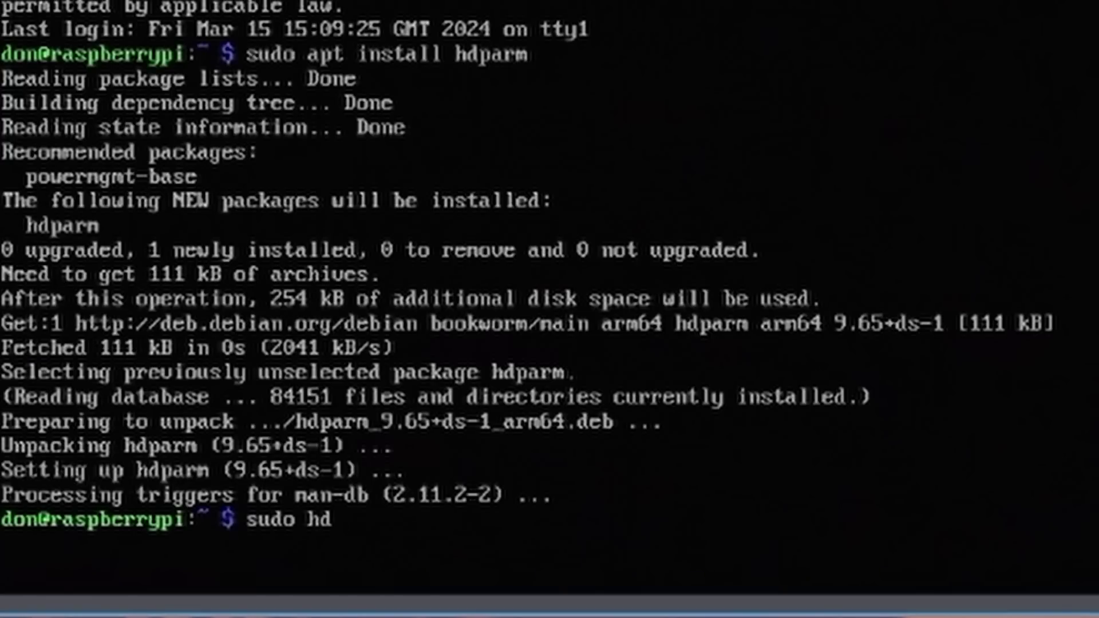
pyautogui.write('parm -')
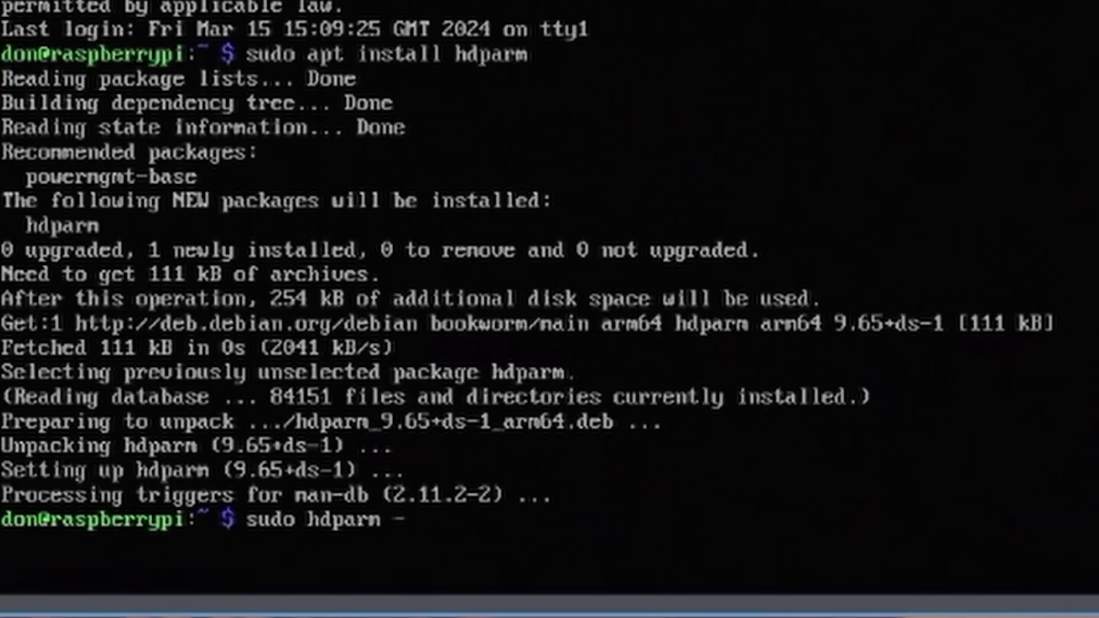
pyautogui.write('t /dev/sda')
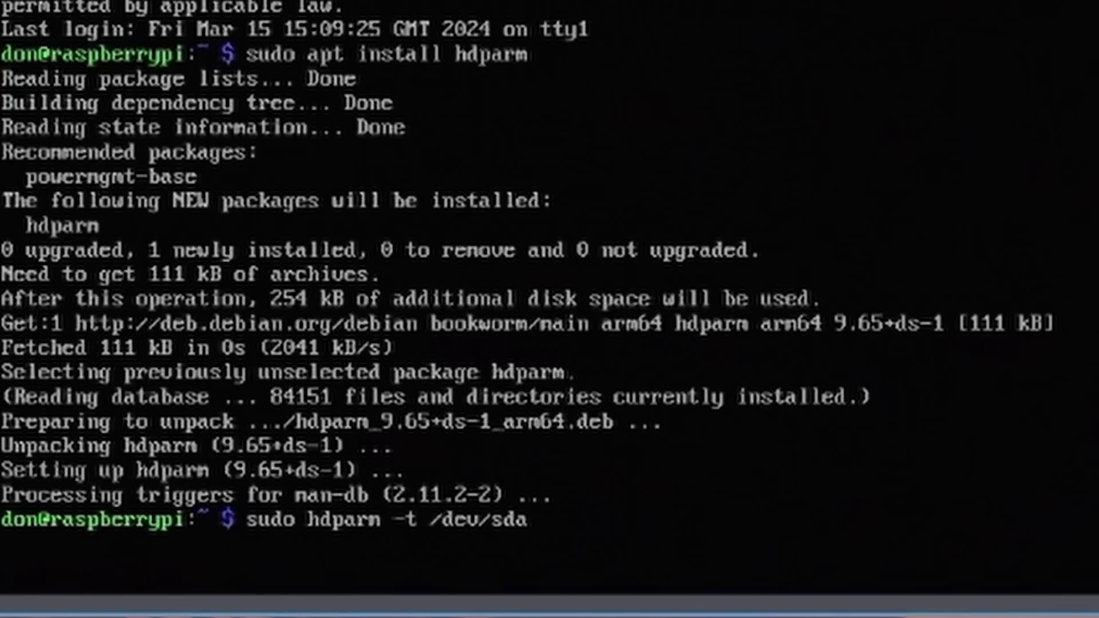
pyautogui.press('Return')
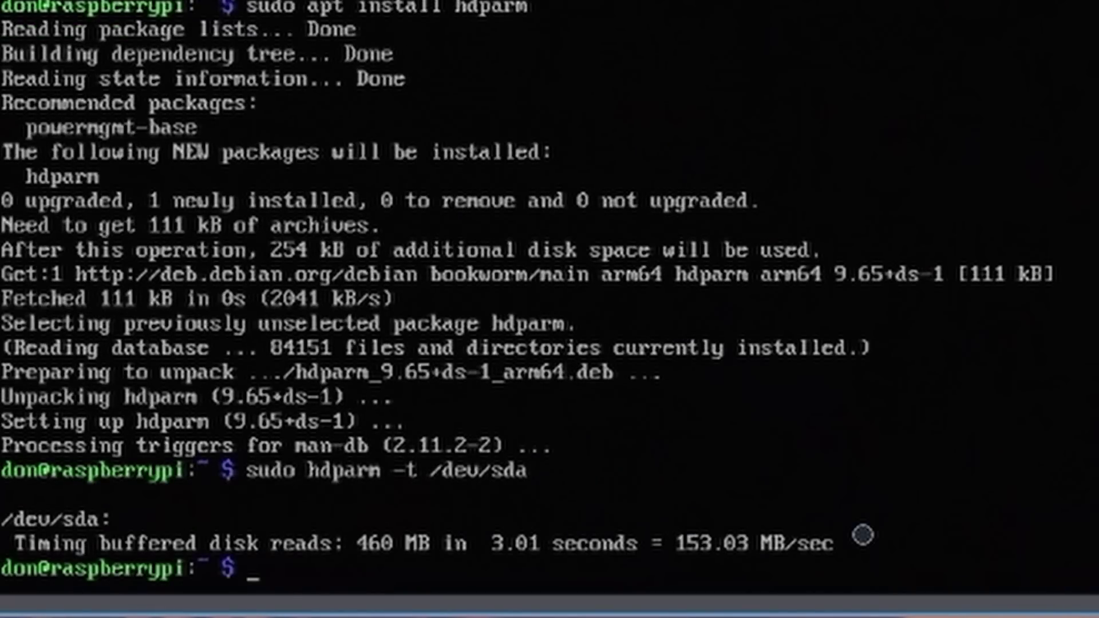
pyautogui.press('Up')
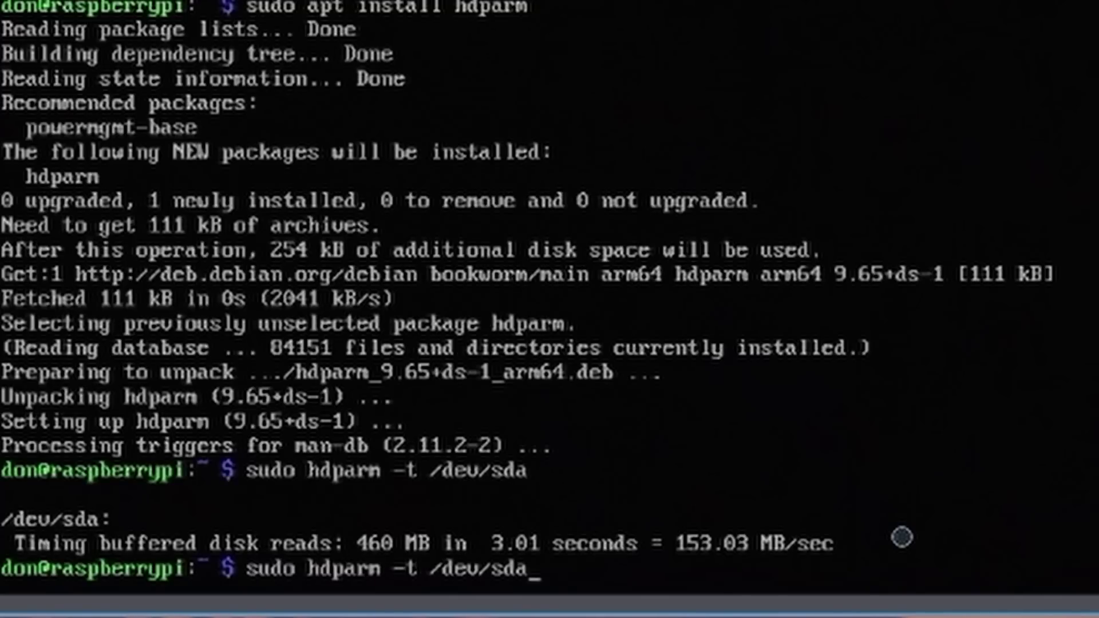
pyautogui.press('BackSpace')
pyautogui.write('b')
pyautogui.press('Return')
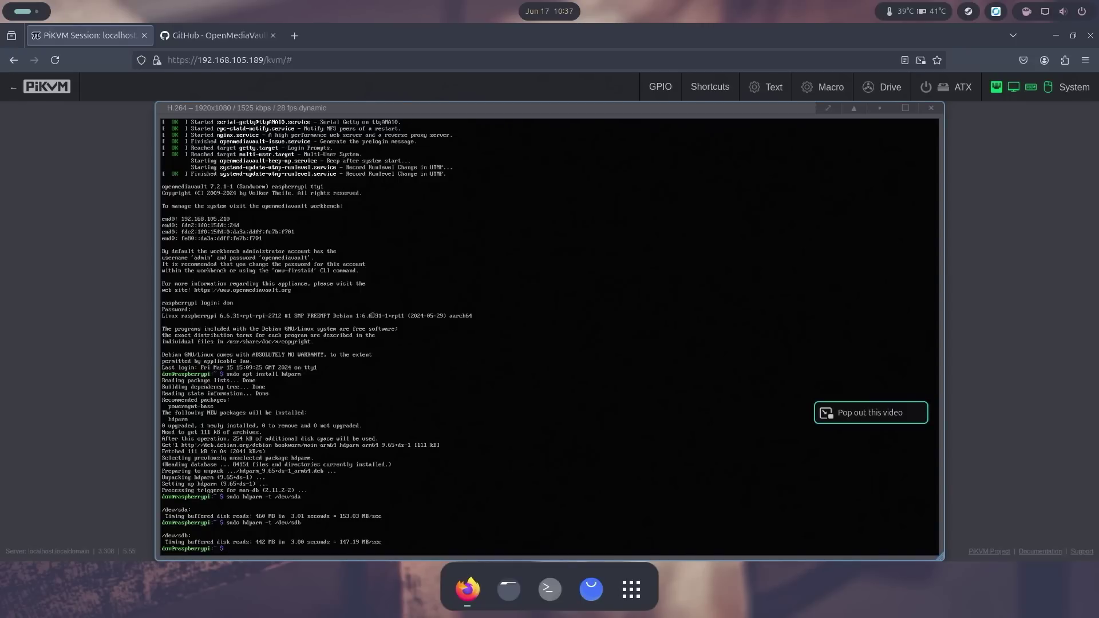
# Step: Load the OpenMediaVault workbench at 192.168.105.210 in a new tab
pyautogui.click(294, 35)
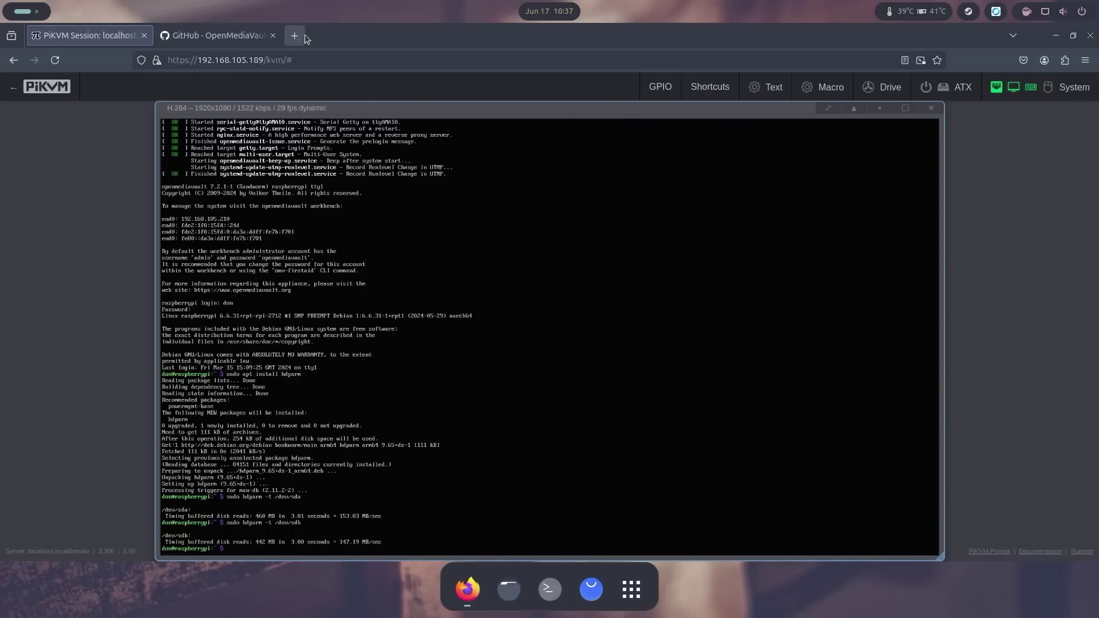
pyautogui.write('192.168.105.209/')
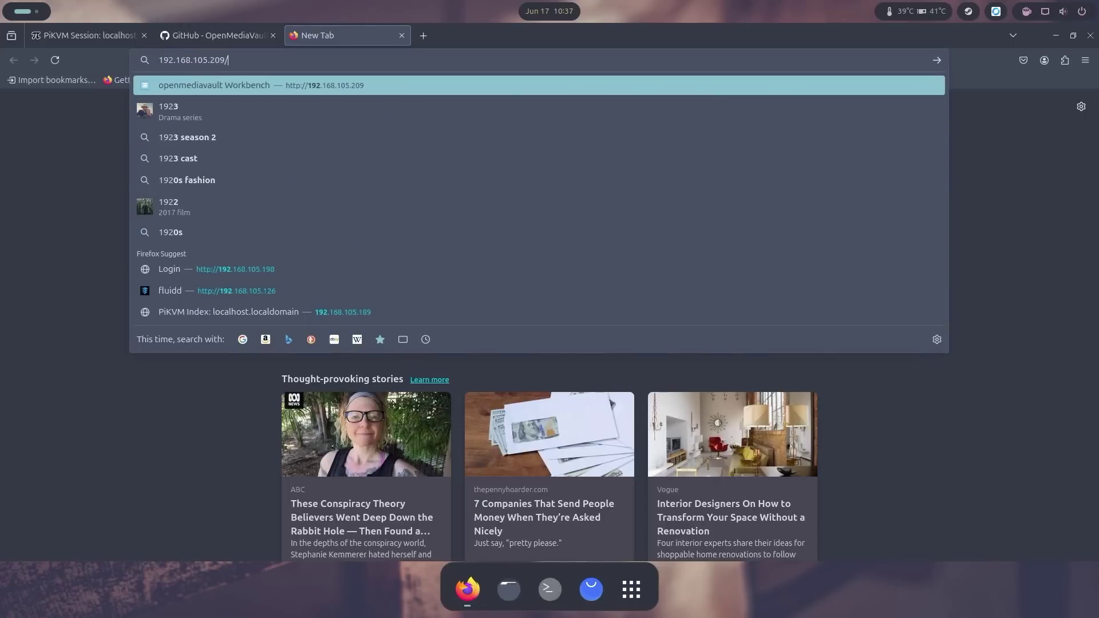
pyautogui.press('BackSpace')
pyautogui.press('BackSpace')
pyautogui.press('BackSpace')
pyautogui.write('10')
pyautogui.press('Return')
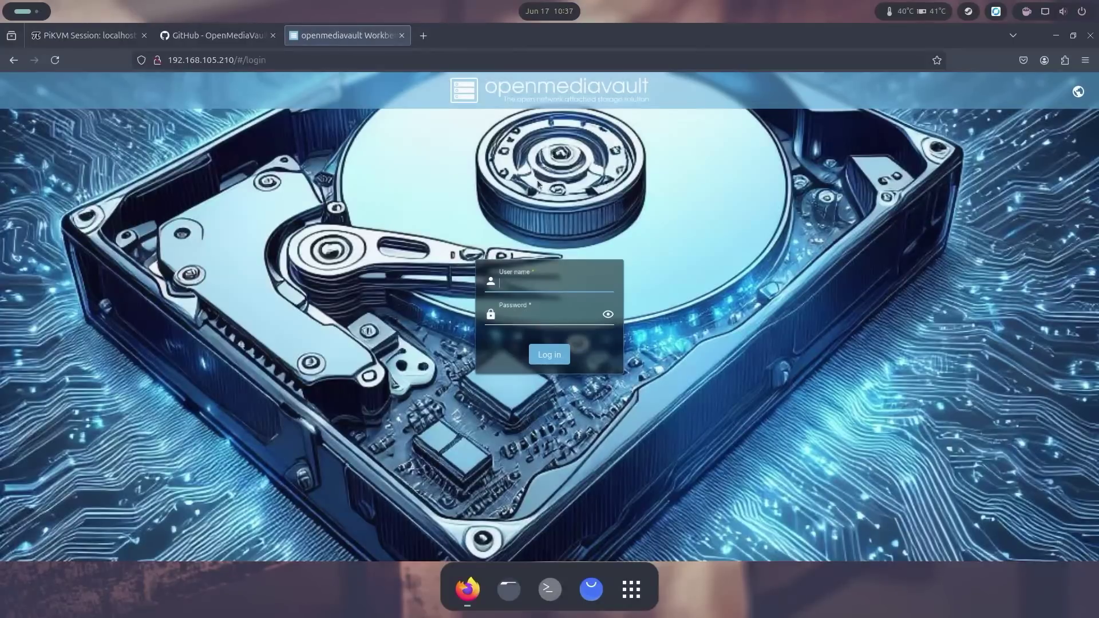
# Step: Log in as admin with the account password and decline saving the password
pyautogui.click(574, 283)
pyautogui.write('admin')
pyautogui.press('Tab')
pyautogui.write('open')
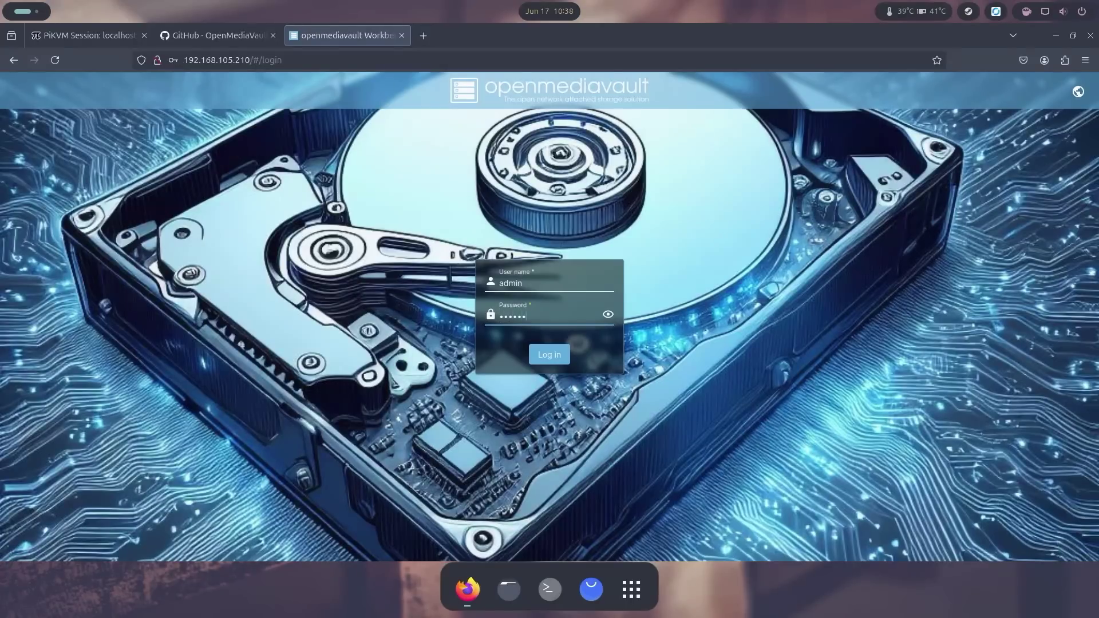
pyautogui.press('Return')
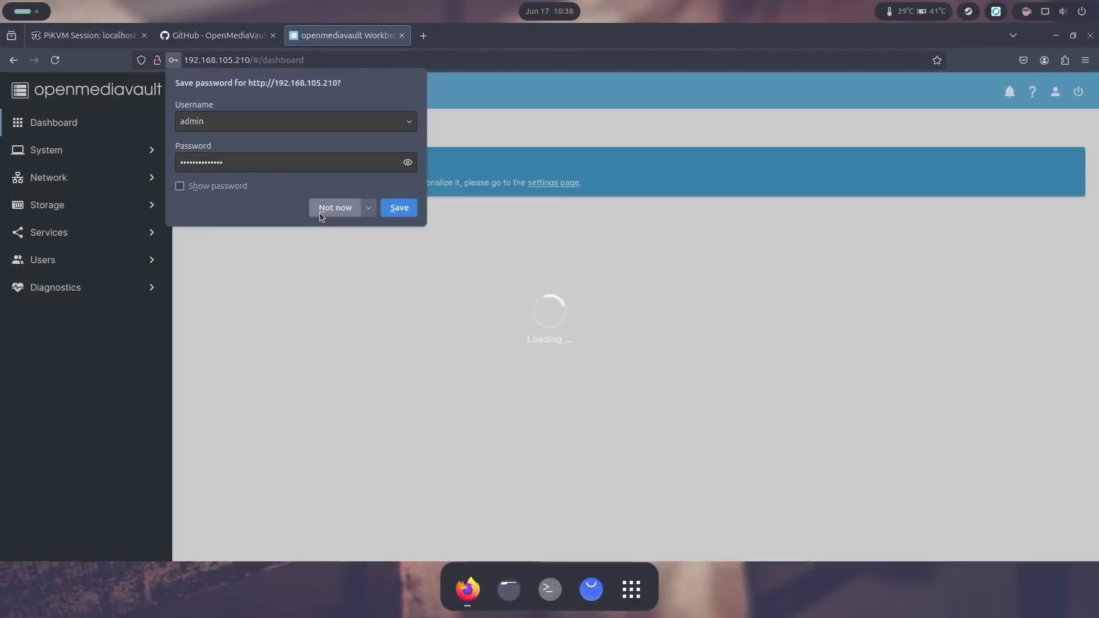
pyautogui.click(319, 213)
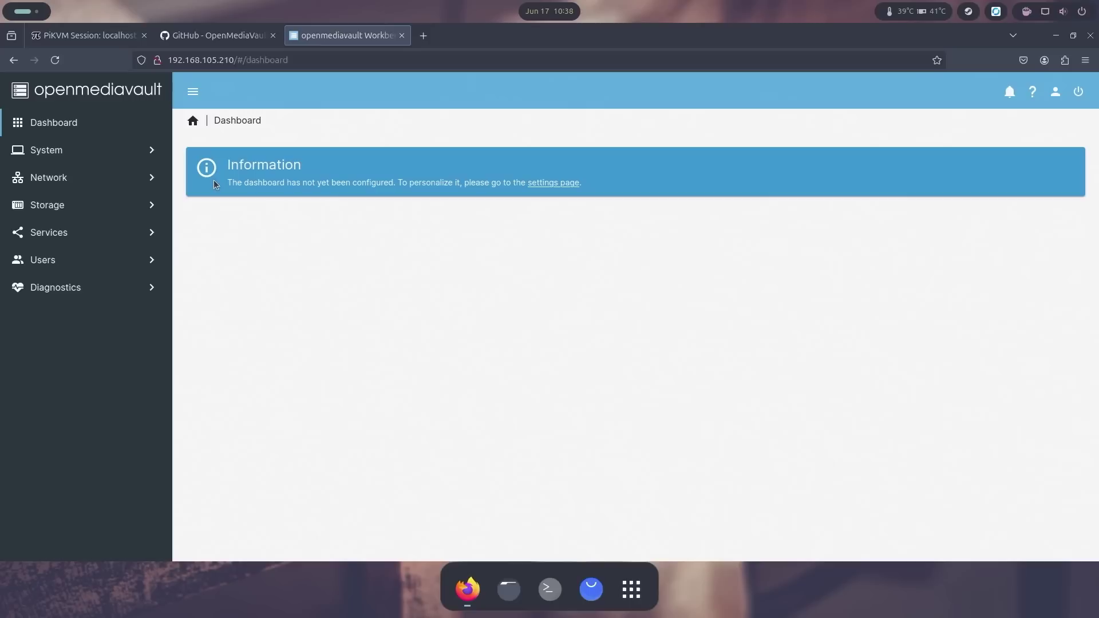
pyautogui.click(115, 204)
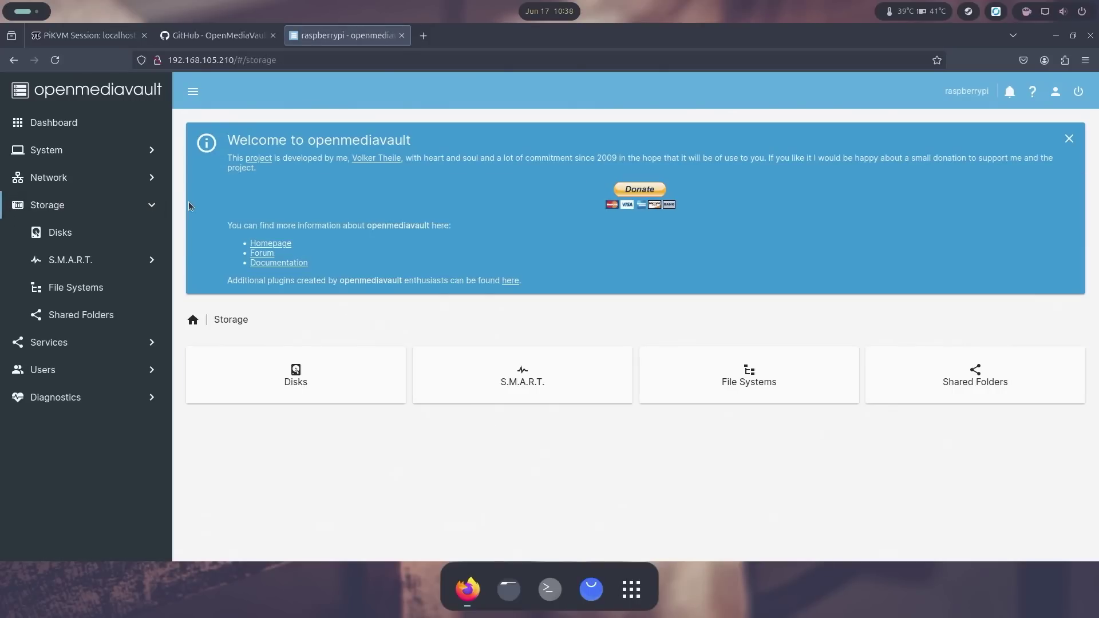
# Step: Quick-wipe the /dev/sda disk from Storage > Disks
pyautogui.click(74, 235)
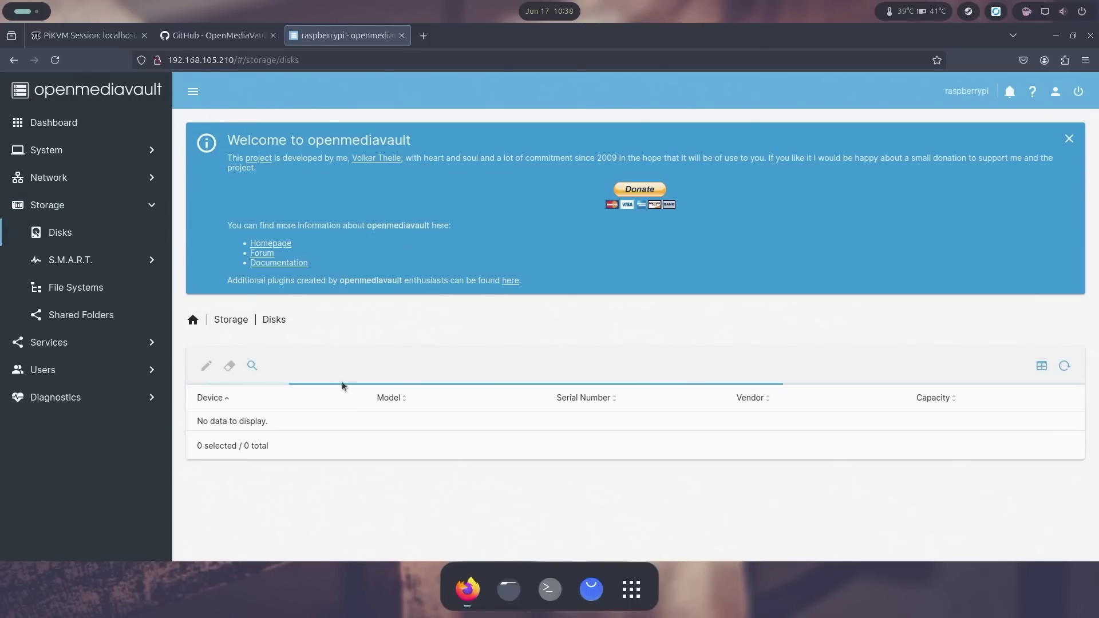
pyautogui.click(487, 472)
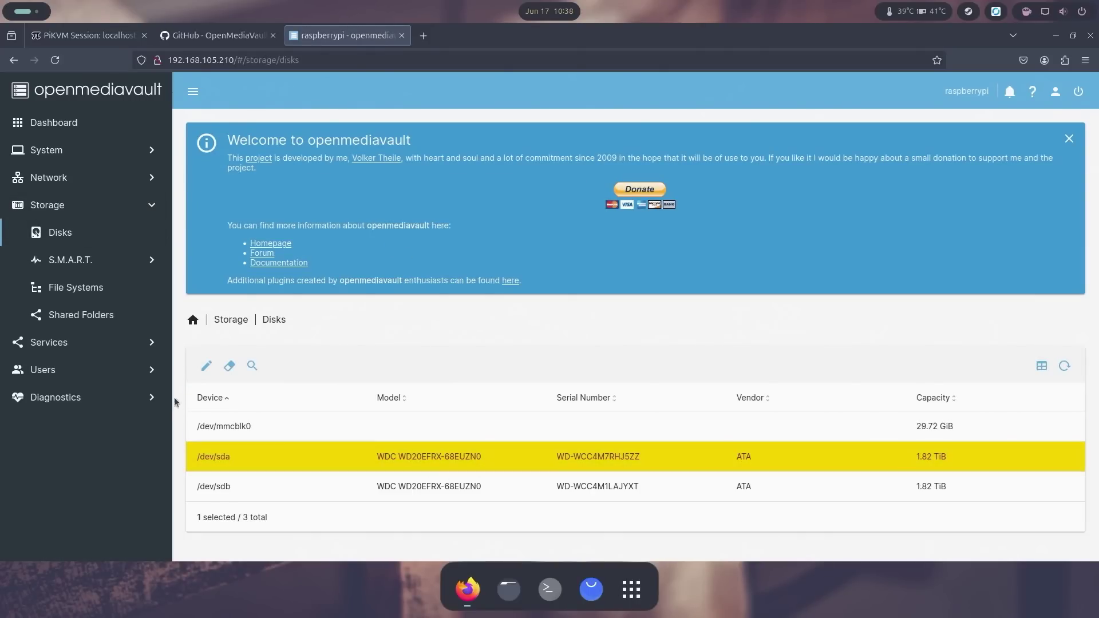
pyautogui.click(232, 374)
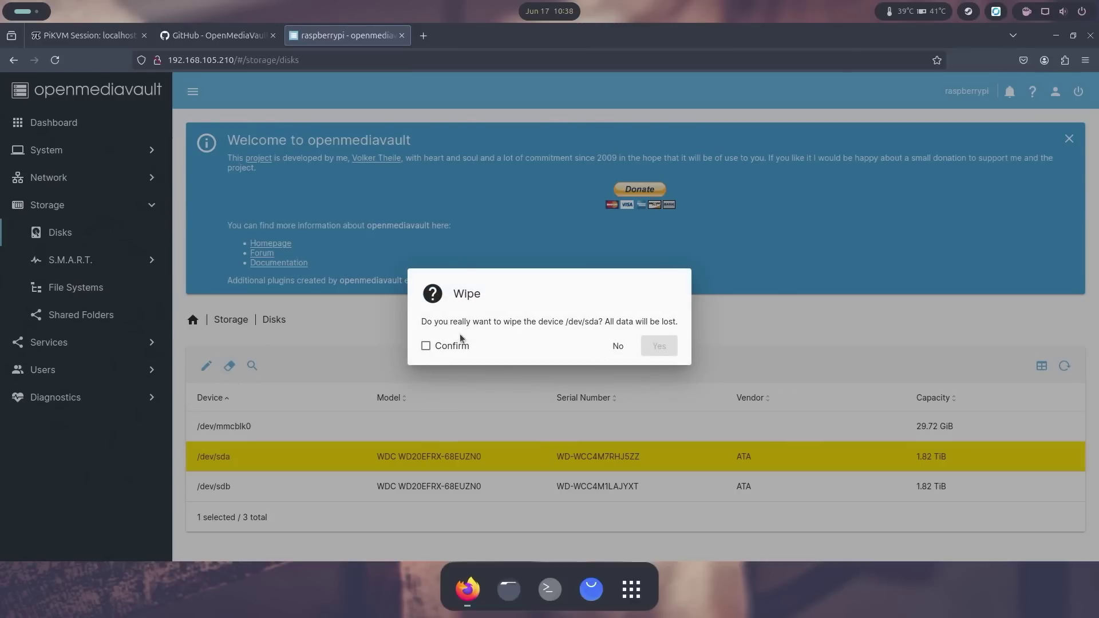
pyautogui.click(452, 346)
pyautogui.click(651, 347)
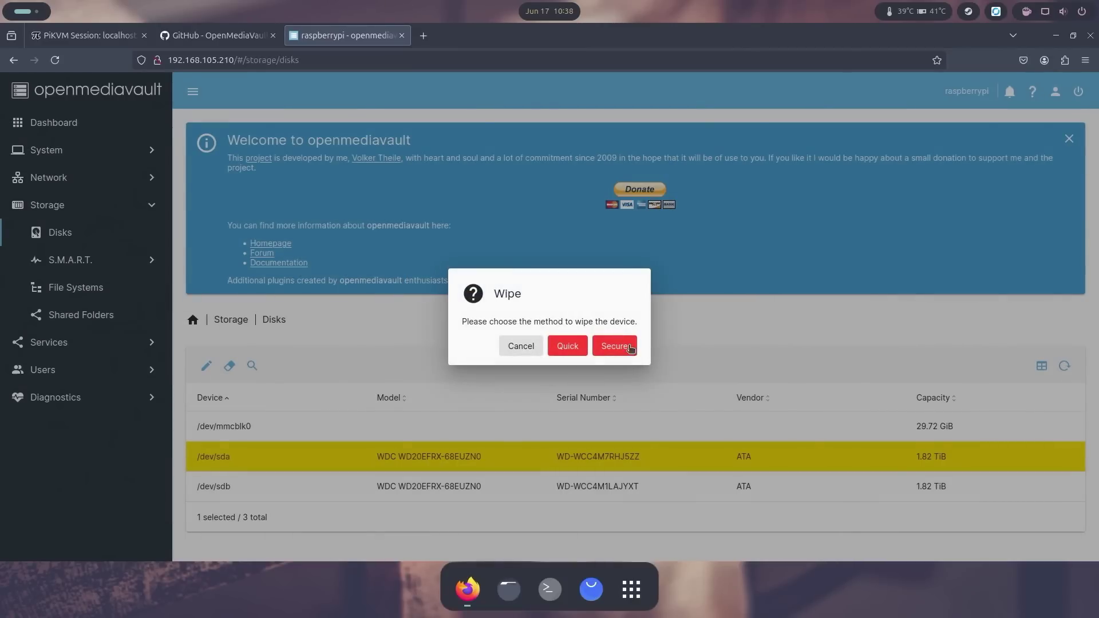
pyautogui.click(577, 349)
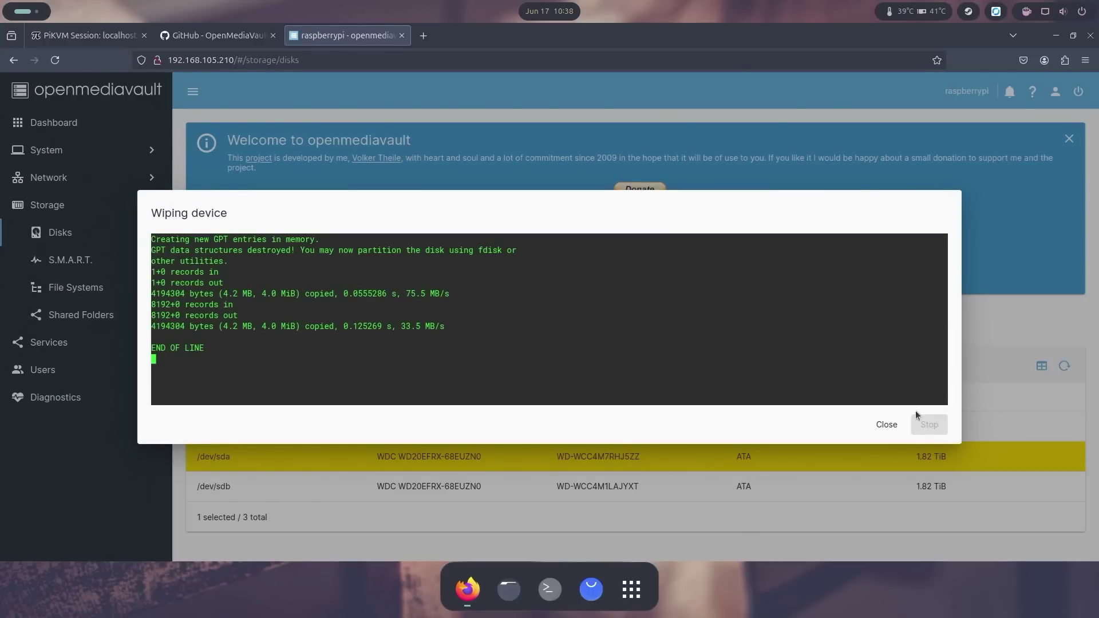
pyautogui.click(885, 424)
# Step: Quick-wipe the /dev/sdb disk as well
pyautogui.click(586, 487)
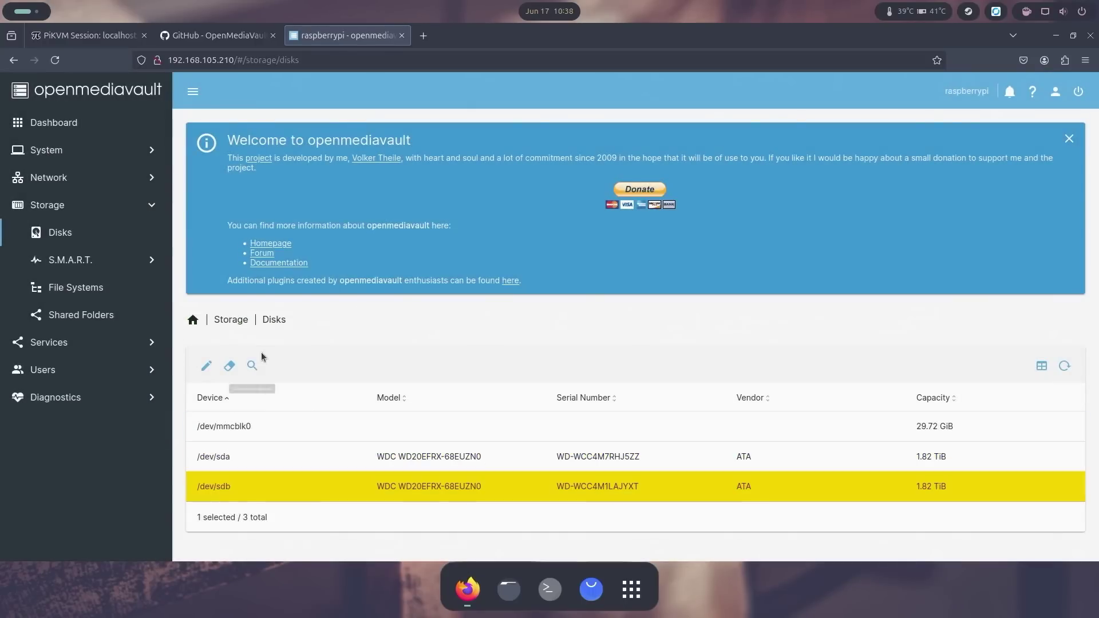
pyautogui.click(229, 365)
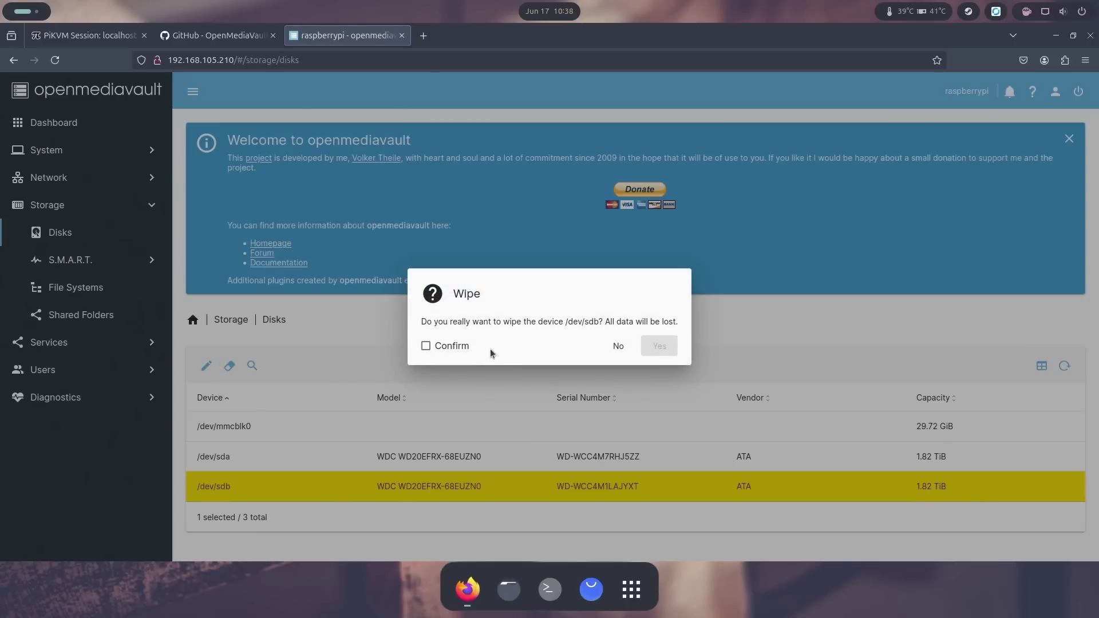
pyautogui.click(461, 346)
pyautogui.click(668, 345)
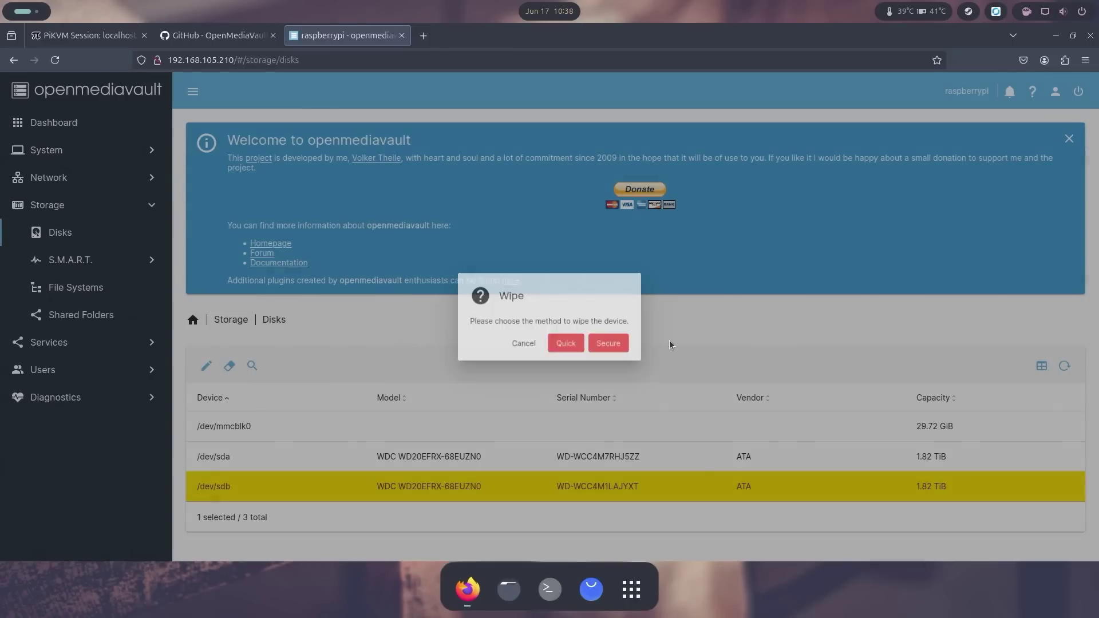
pyautogui.click(581, 350)
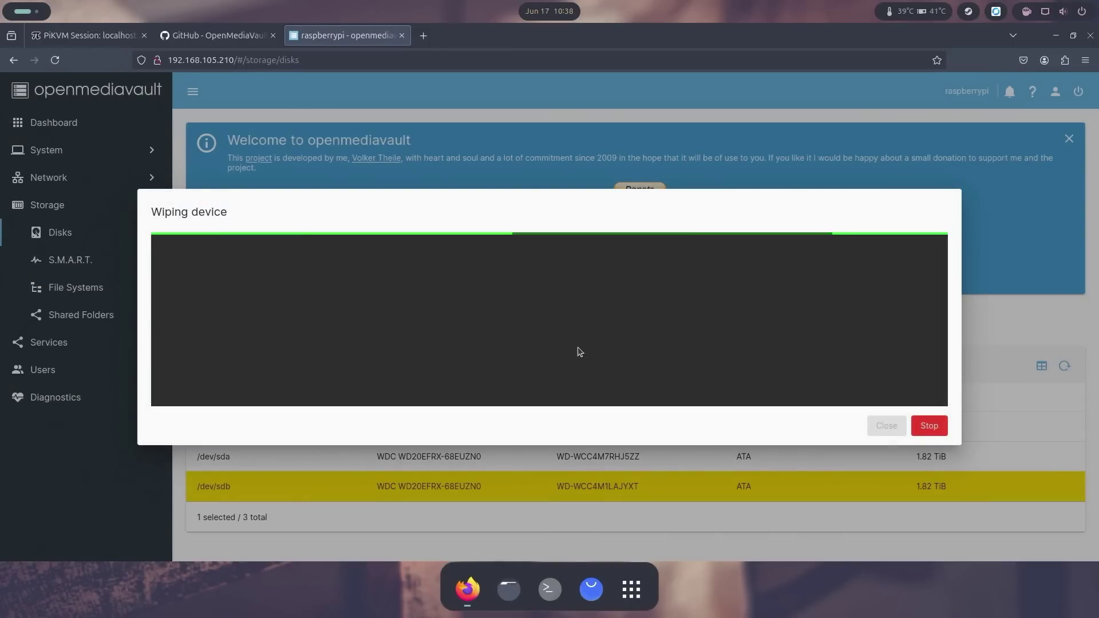
pyautogui.click(886, 425)
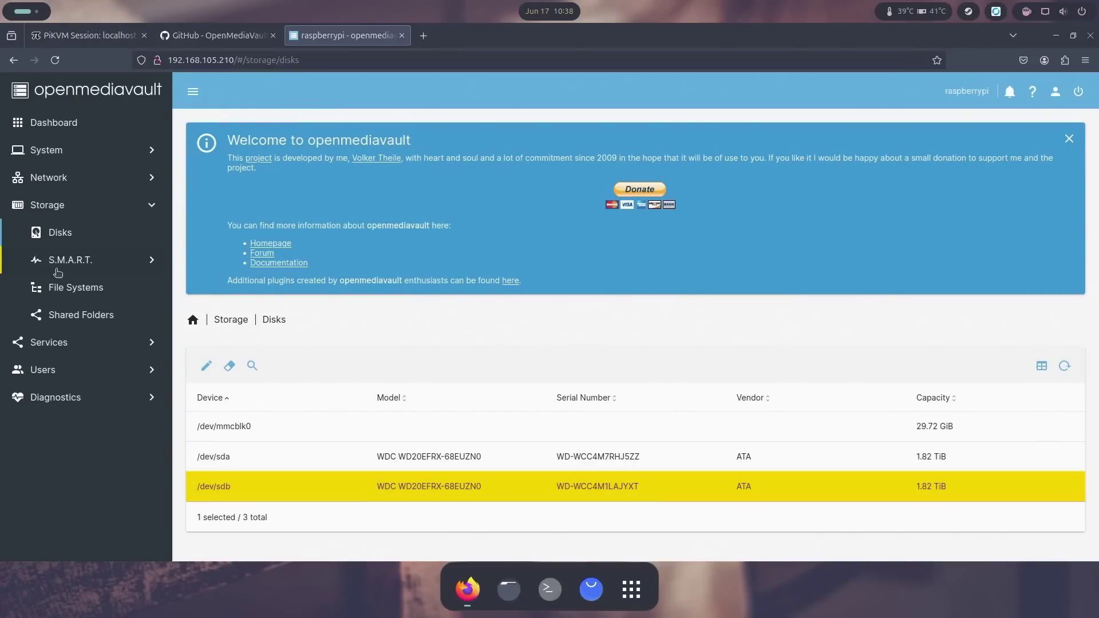
pyautogui.click(68, 286)
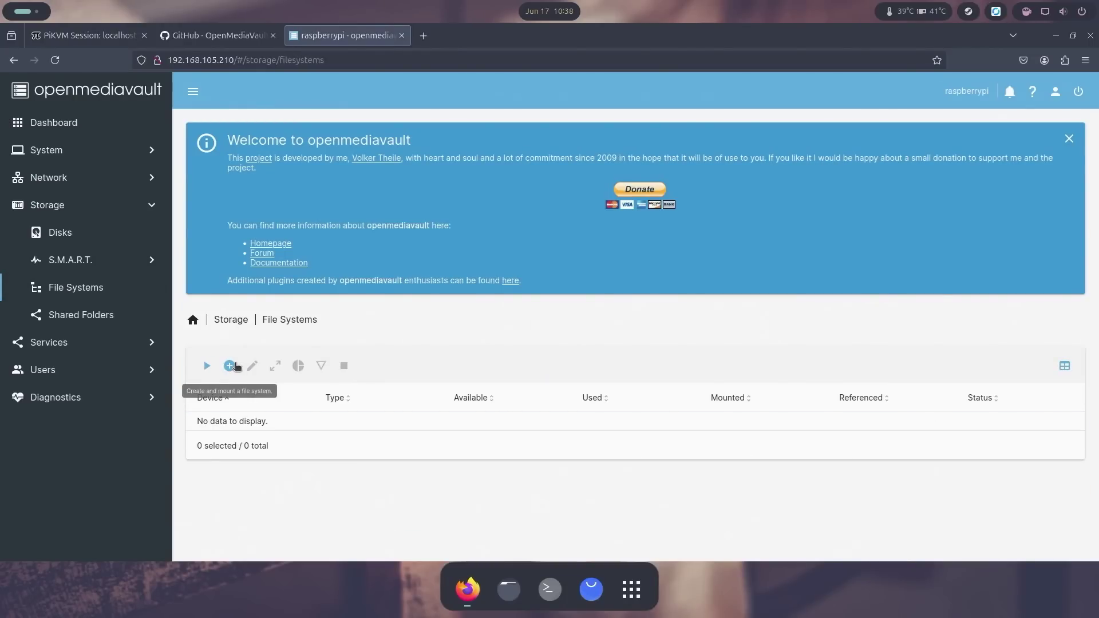
# Step: Create a BTRFS file system with RAID0 profile spanning the sda and sdb disks
pyautogui.click(233, 366)
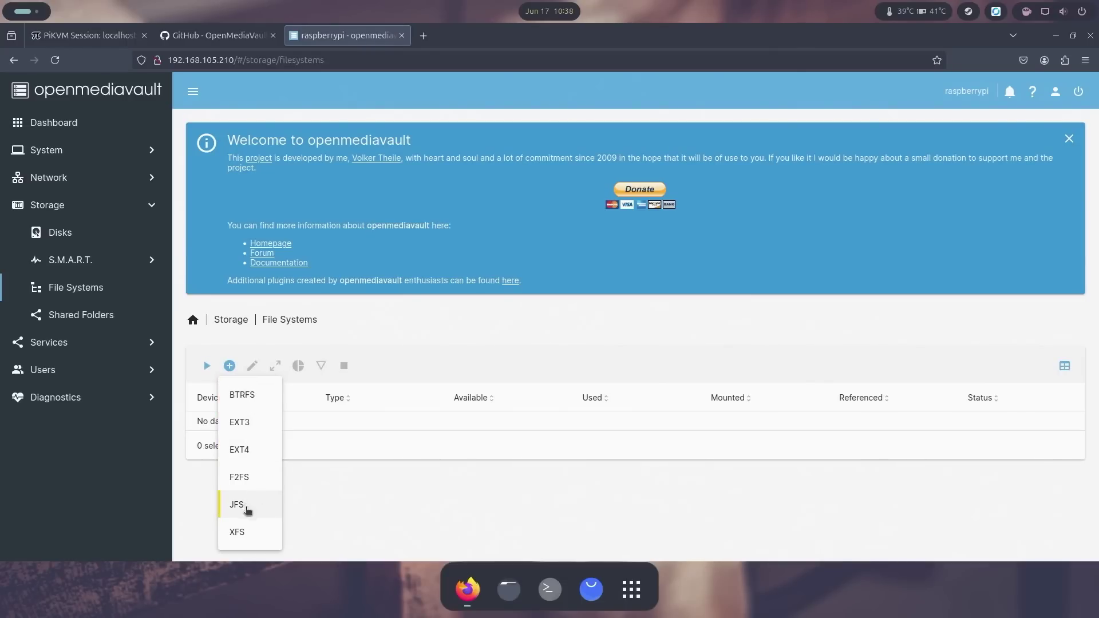
pyautogui.click(254, 400)
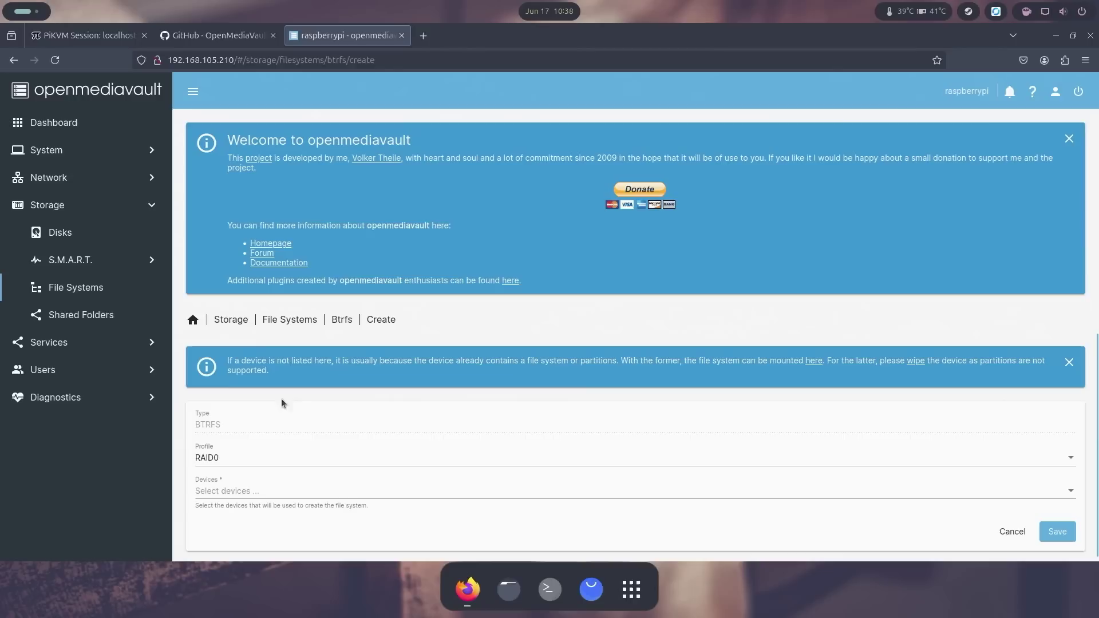
pyautogui.click(258, 459)
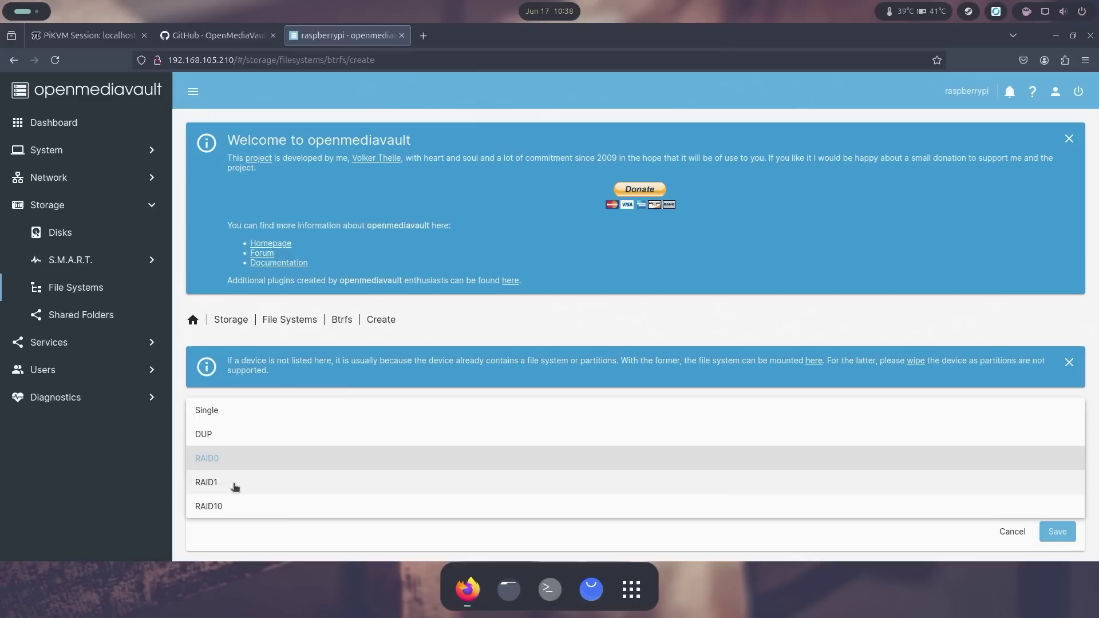
pyautogui.click(213, 457)
pyautogui.click(255, 492)
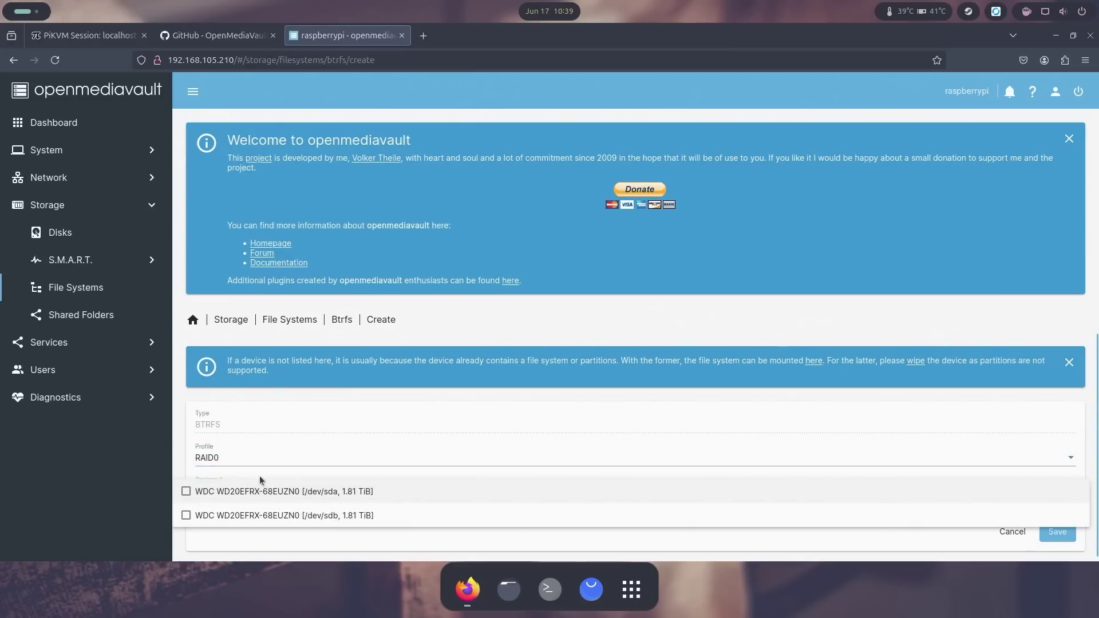
pyautogui.click(223, 492)
pyautogui.click(221, 516)
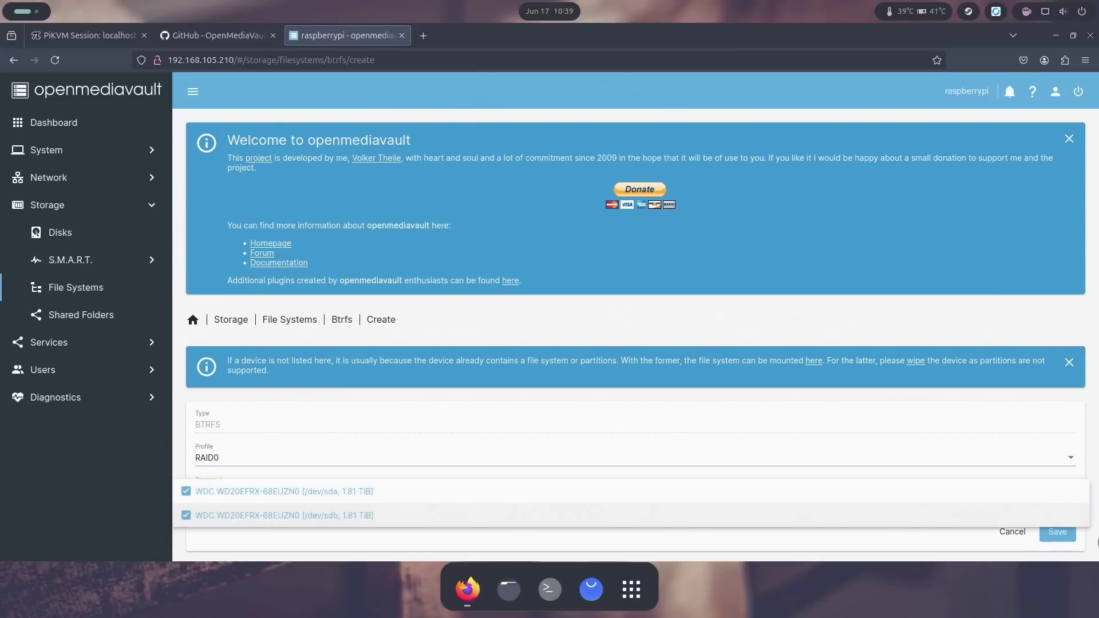
pyautogui.click(916, 538)
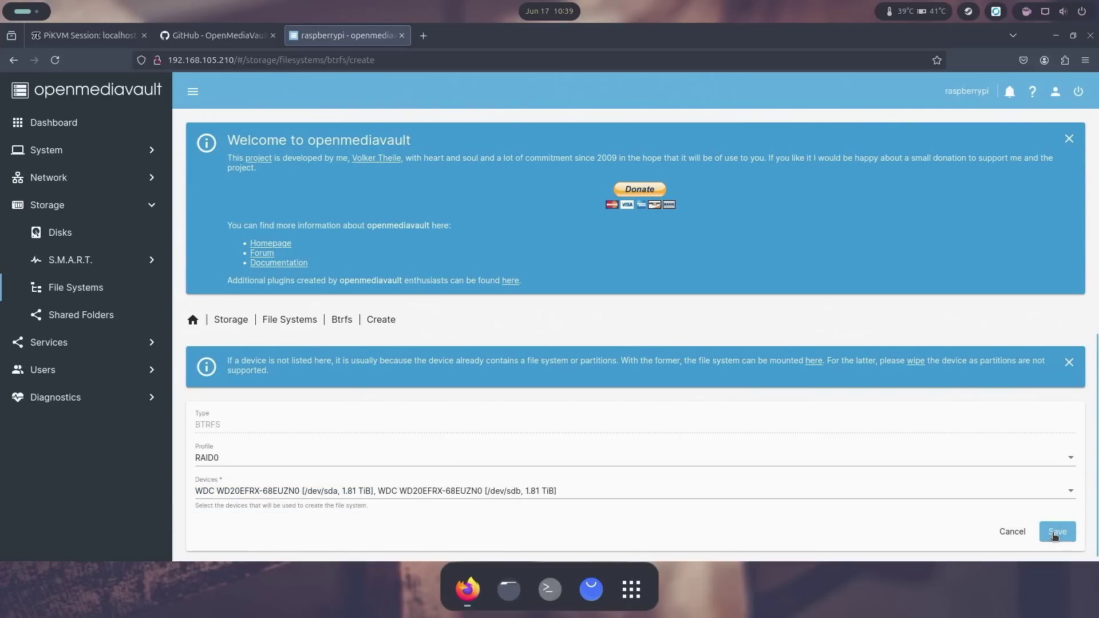
pyautogui.click(1055, 532)
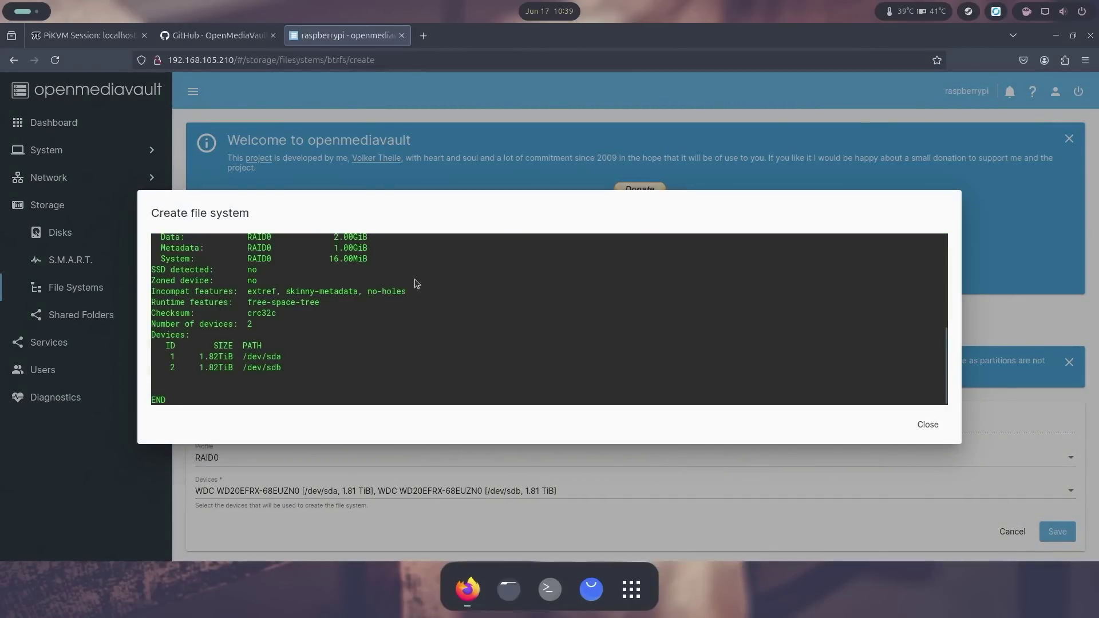
pyautogui.click(927, 424)
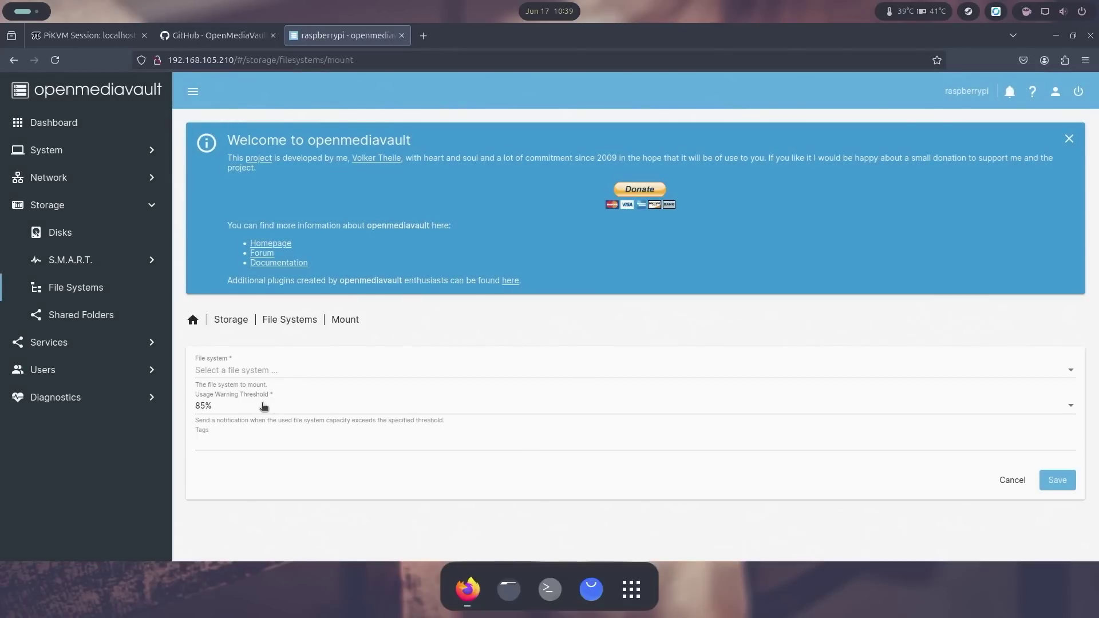
# Step: Mount the new BTRFS file system and apply the pending configuration changes
pyautogui.click(259, 373)
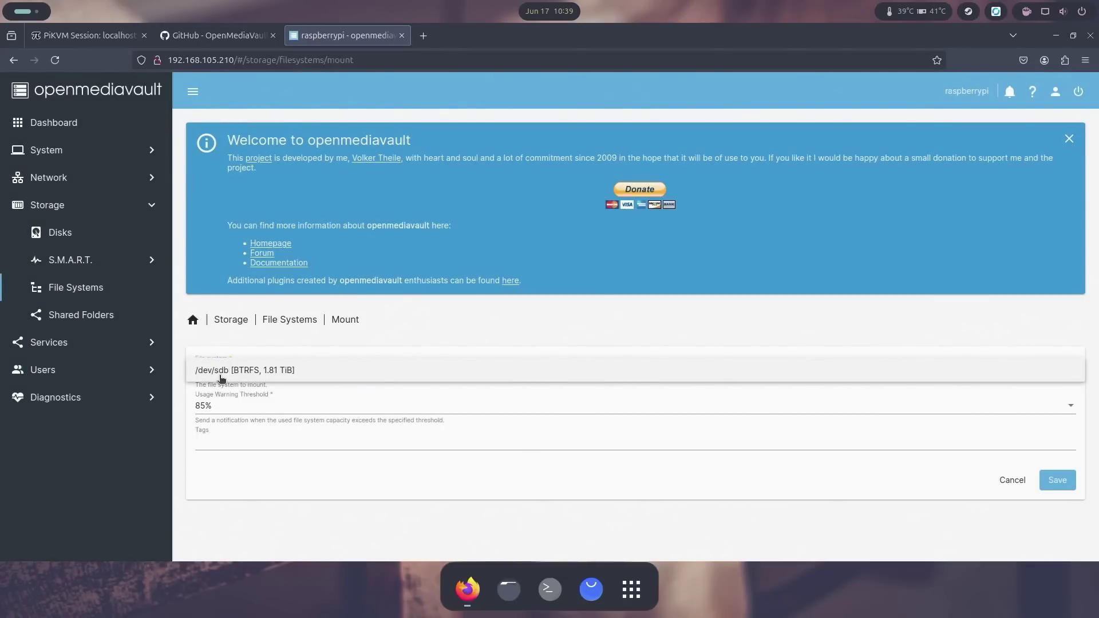
pyautogui.click(227, 371)
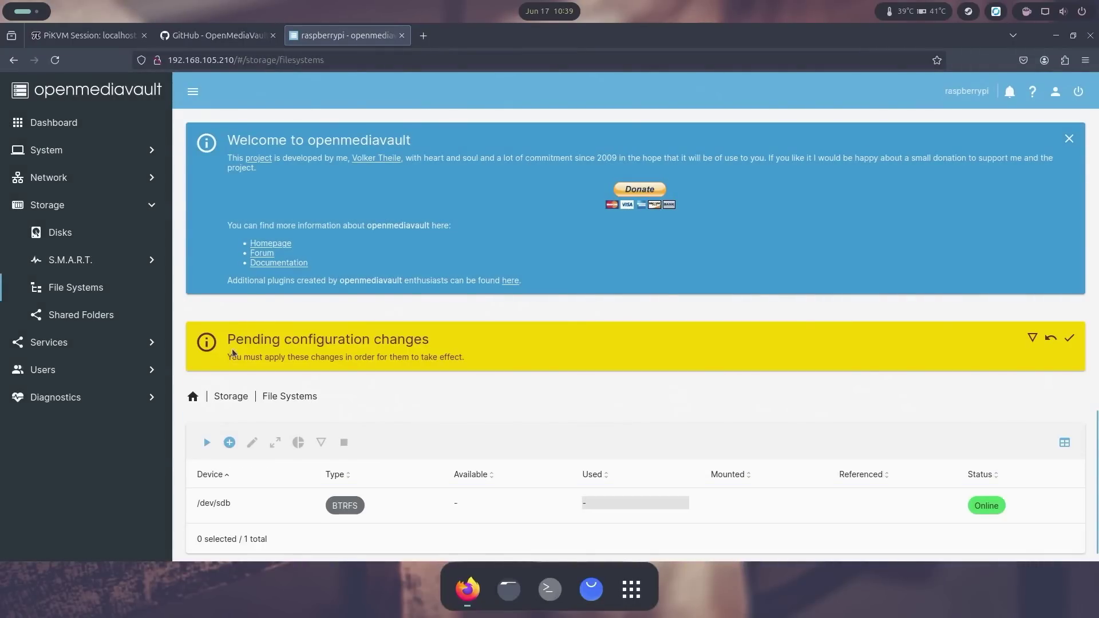
pyautogui.click(1067, 340)
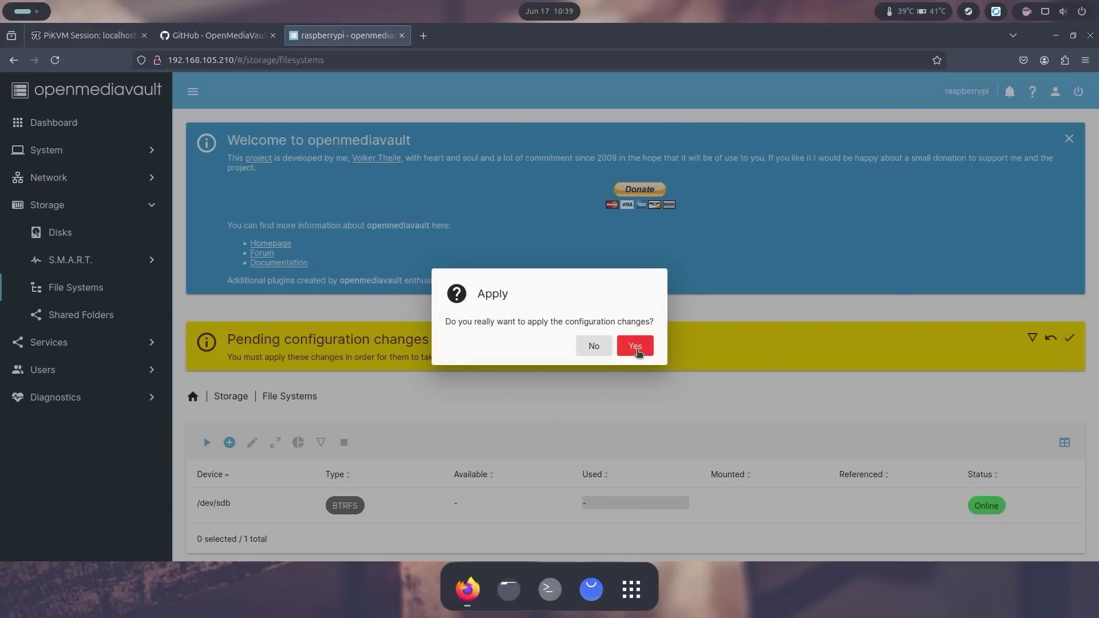
pyautogui.click(636, 350)
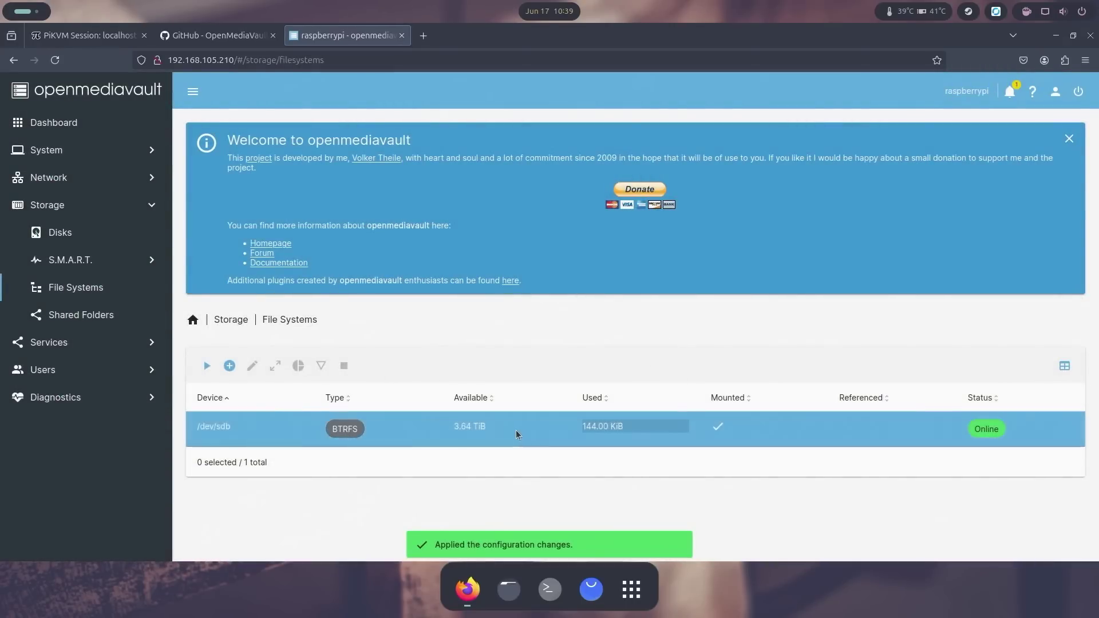
# Step: Add a new shared folder named datastore on the BTRFS file system
pyautogui.click(102, 317)
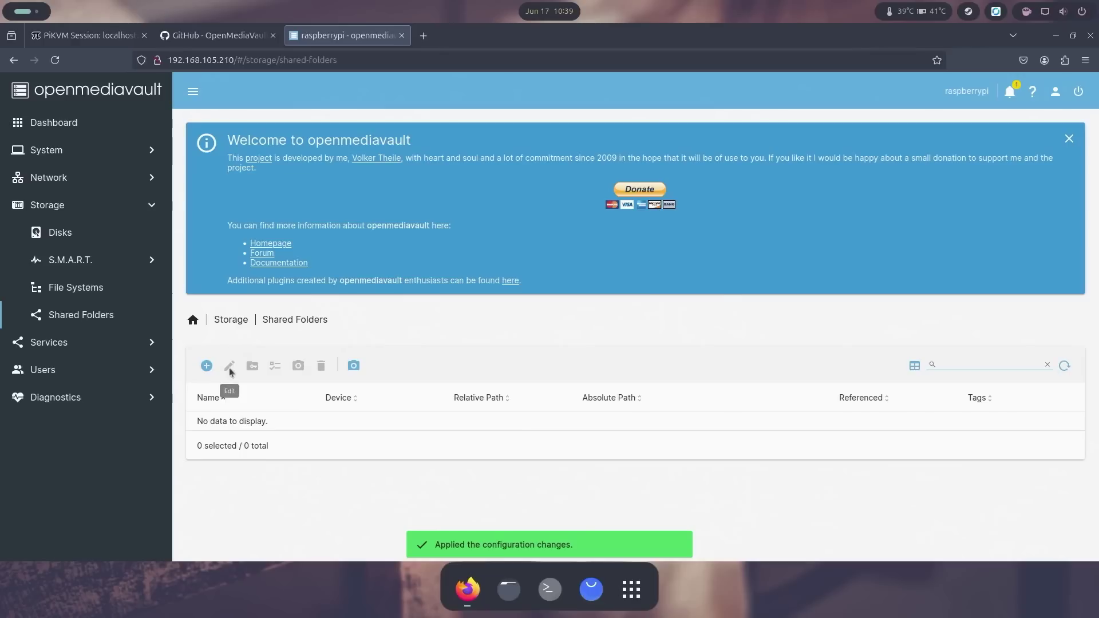
pyautogui.click(205, 368)
pyautogui.click(300, 373)
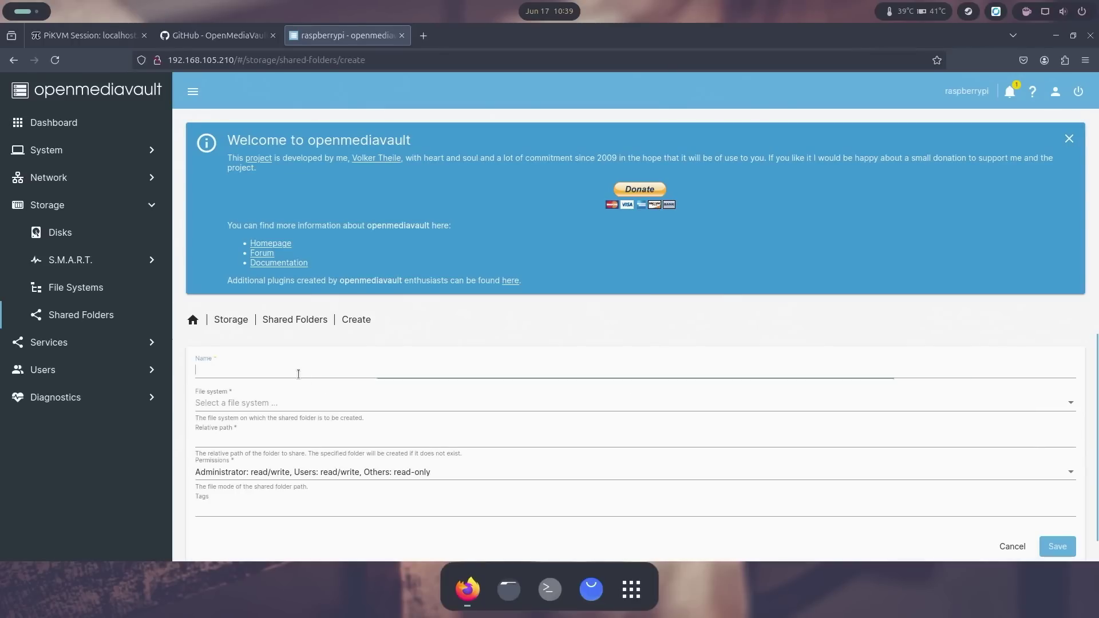
pyautogui.write('datastore')
pyautogui.click(245, 410)
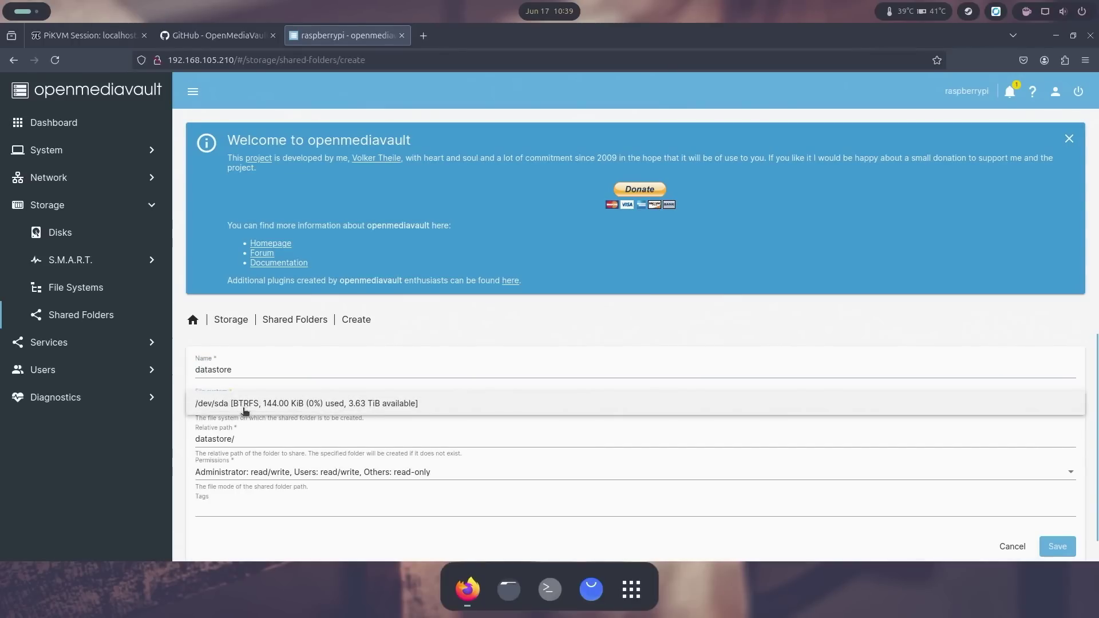
pyautogui.click(246, 410)
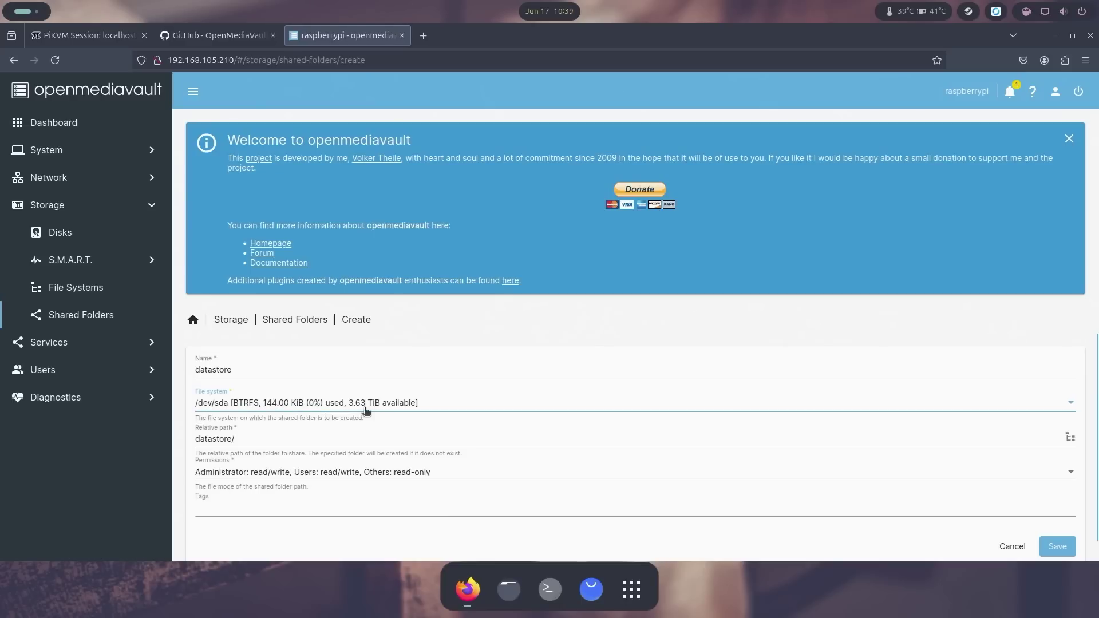
# Step: Give Everyone read/write on datastore, save the folder, and apply the configuration
pyautogui.click(263, 477)
pyautogui.click(235, 495)
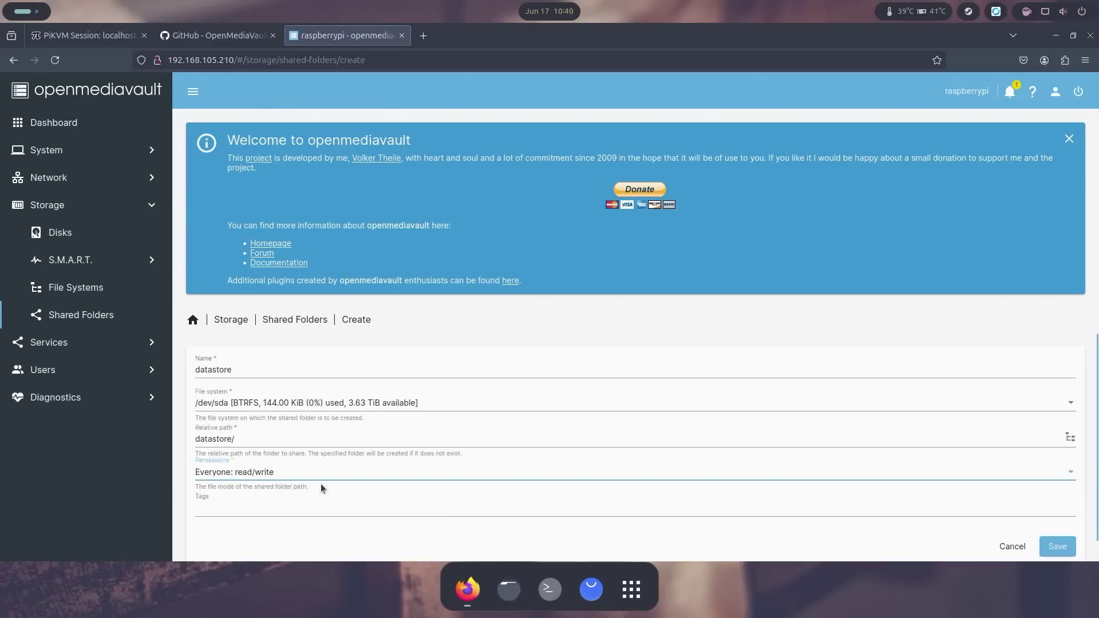
pyautogui.click(1056, 547)
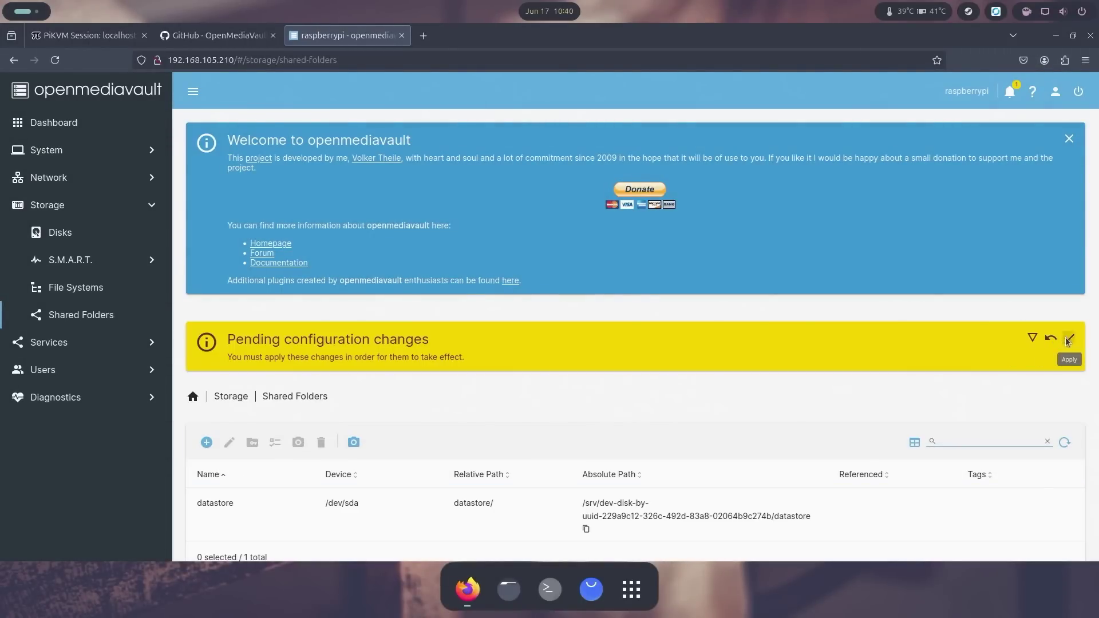
pyautogui.click(1068, 339)
pyautogui.click(635, 347)
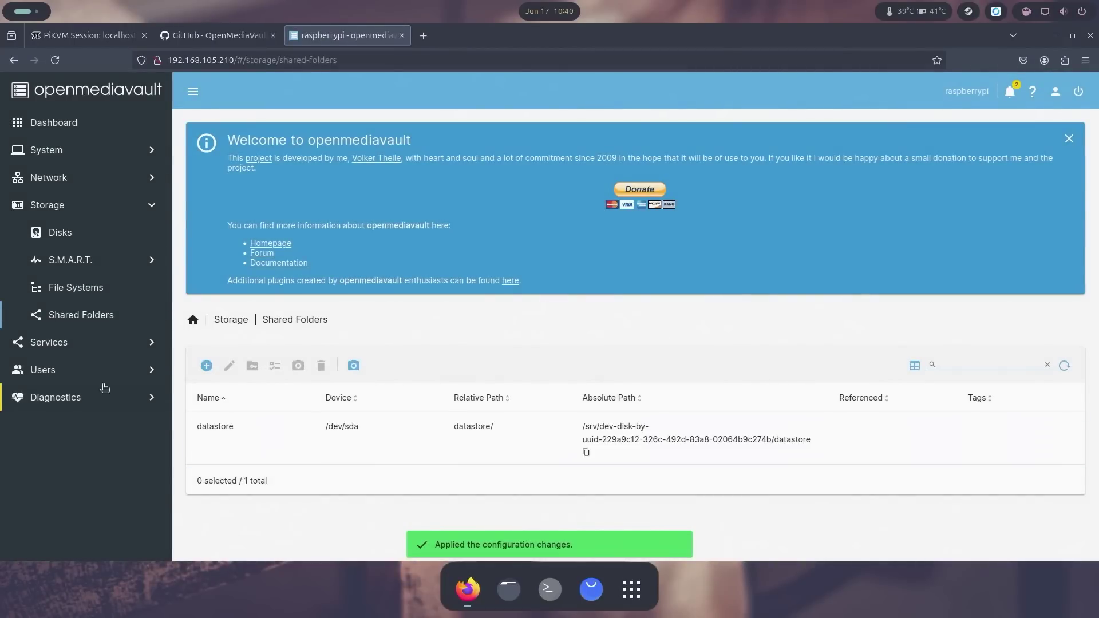
# Step: Tick Enabled in the SMB/CIFS settings and save them
pyautogui.click(106, 343)
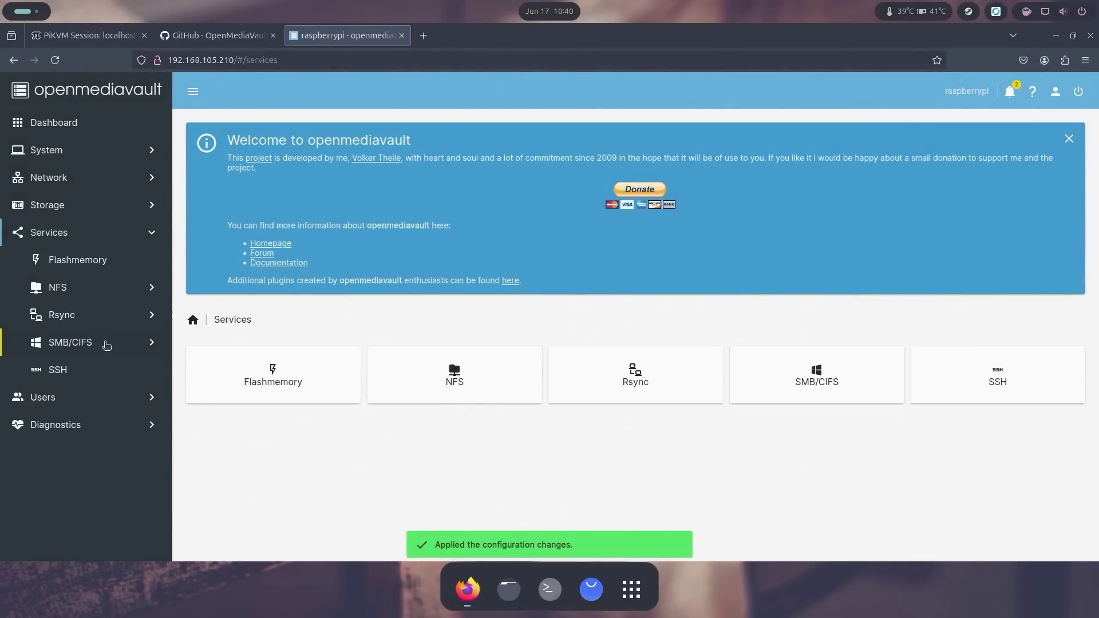
pyautogui.click(74, 345)
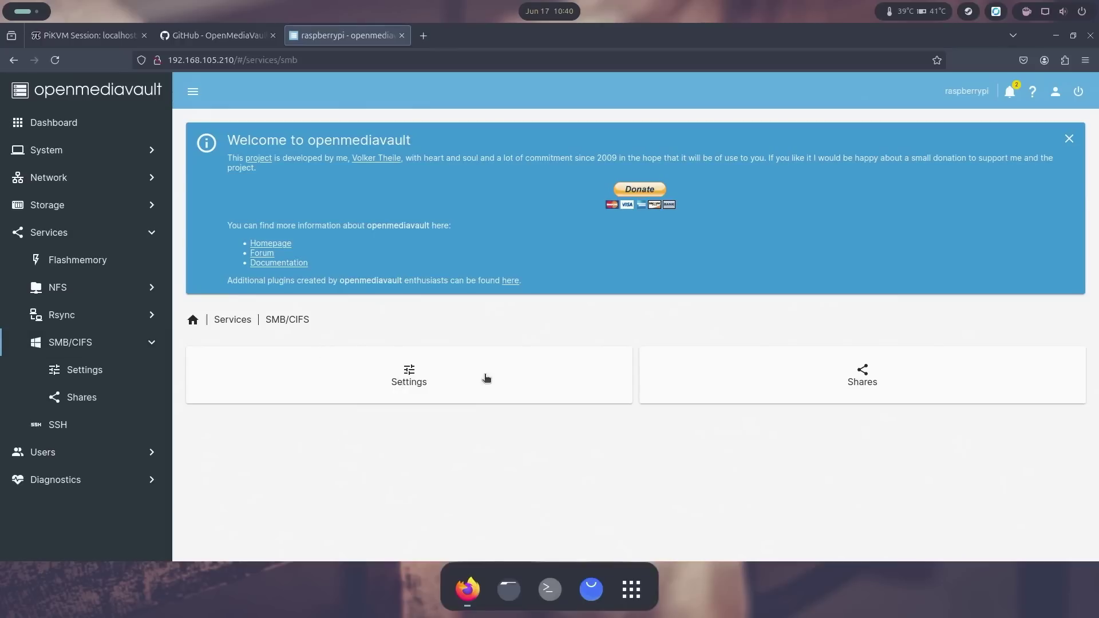
pyautogui.click(427, 378)
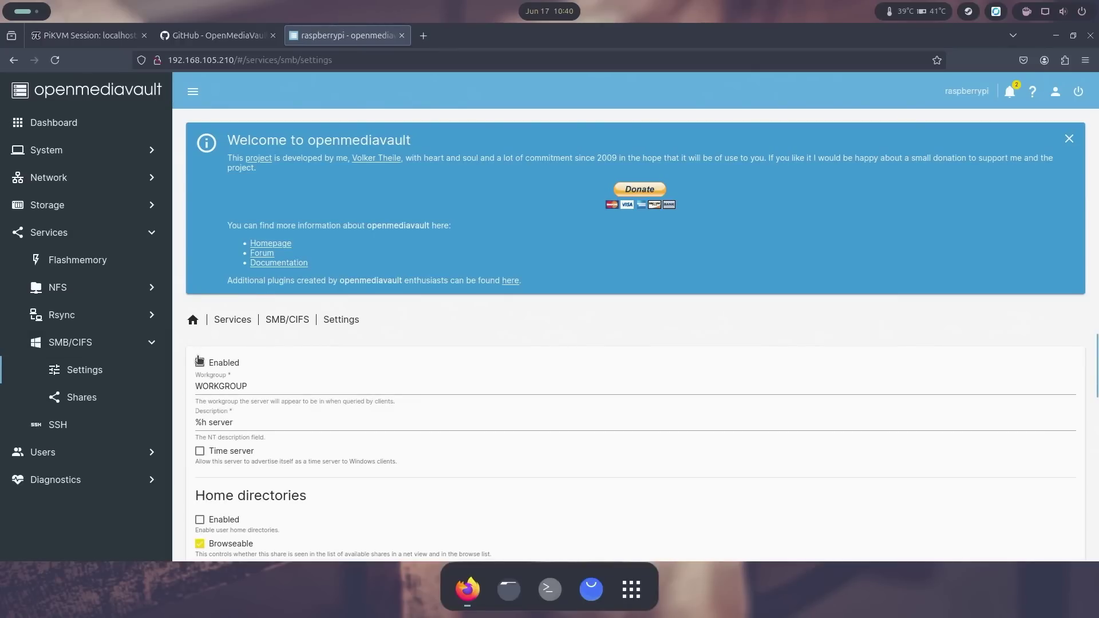
pyautogui.click(200, 362)
pyautogui.scroll(-10, 479, 382)
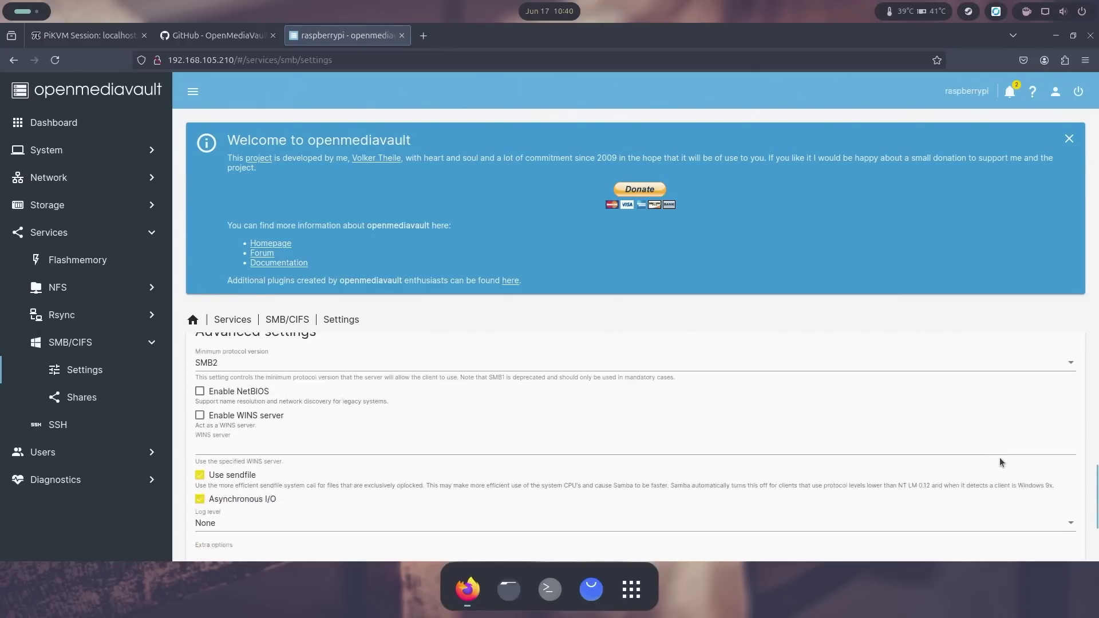
pyautogui.click(1049, 520)
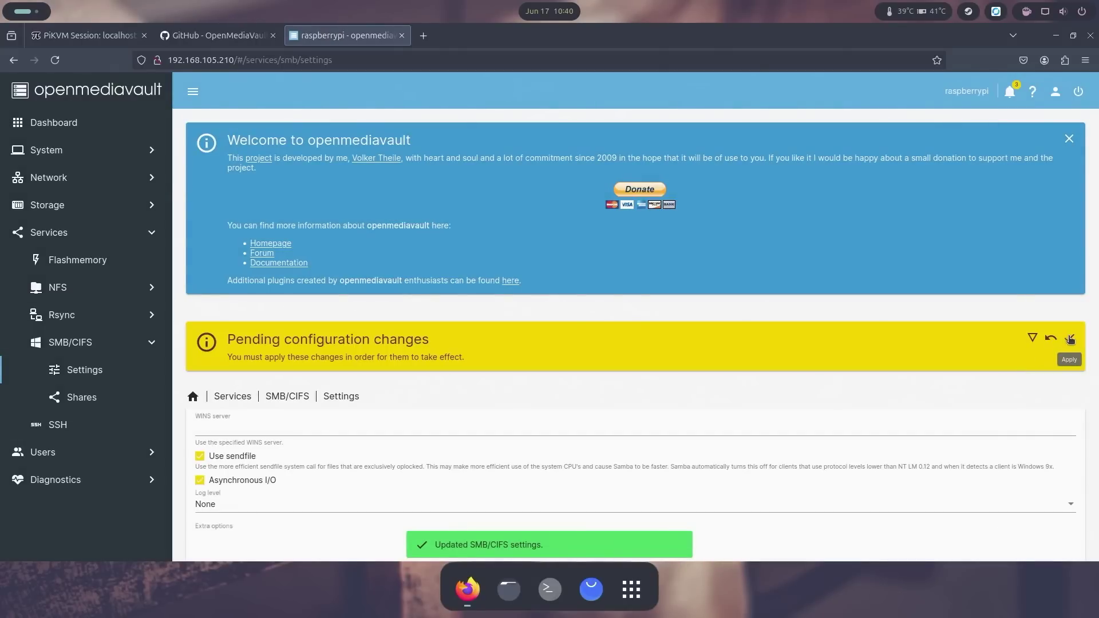
# Step: Apply the pending changes and show the empty SMB Shares list
pyautogui.click(1069, 339)
pyautogui.click(649, 340)
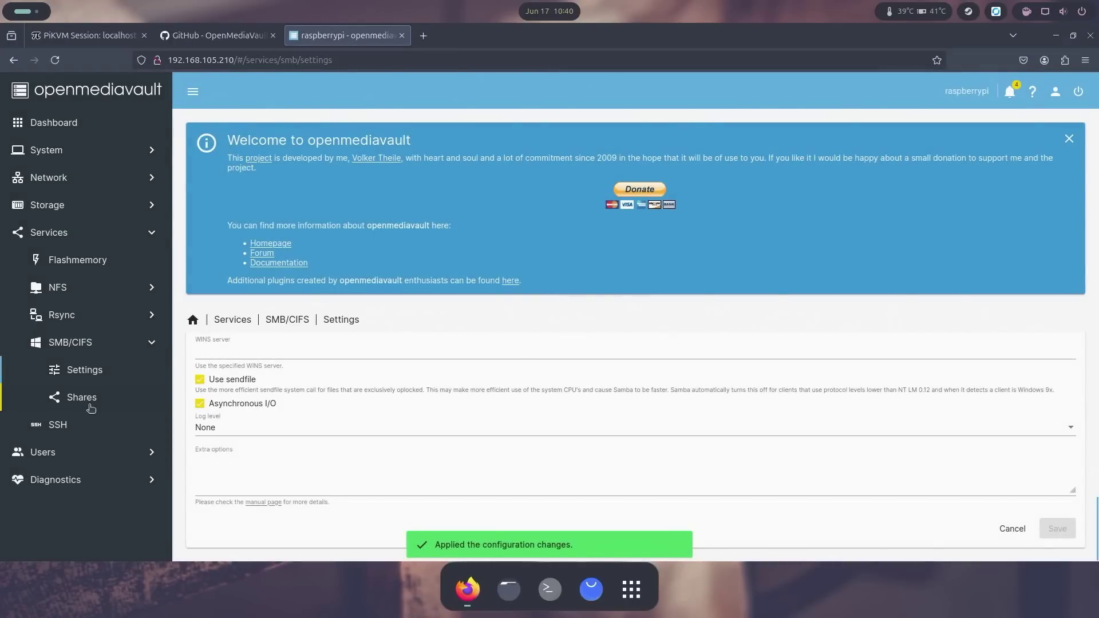
pyautogui.click(89, 408)
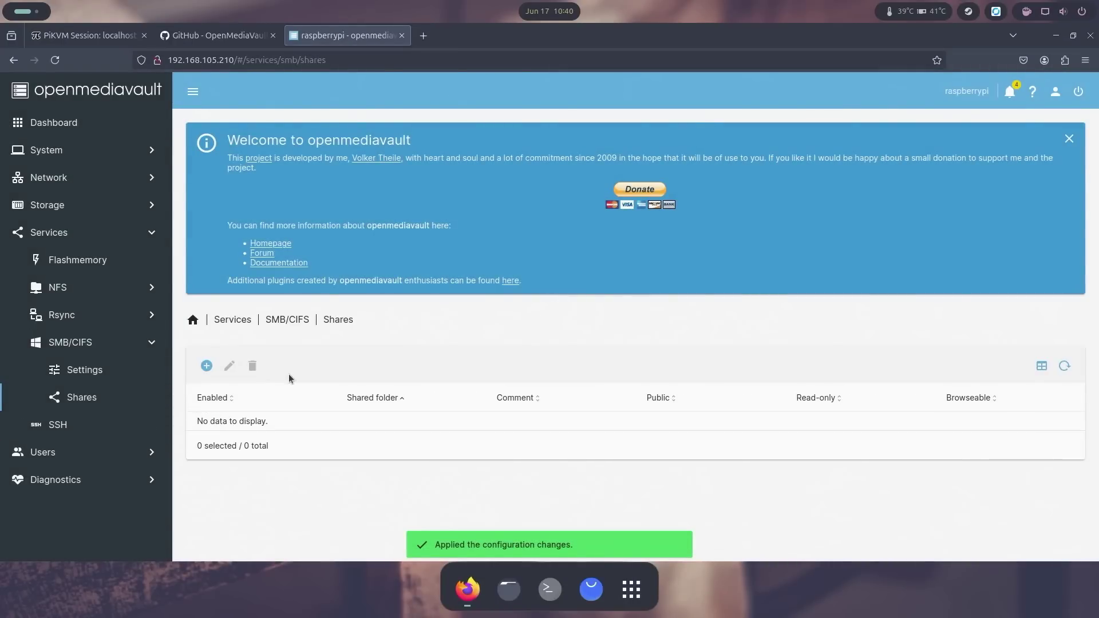
# Step: Create an SMB share for the datastore folder with Public set to Guests allowed
pyautogui.click(207, 367)
pyautogui.click(238, 395)
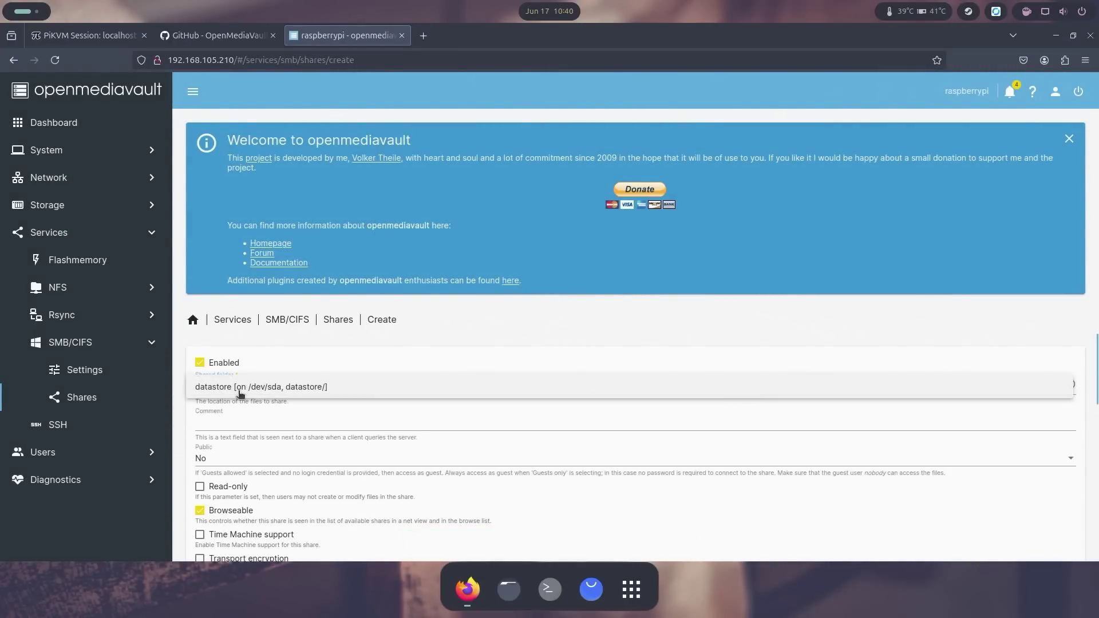
pyautogui.click(233, 393)
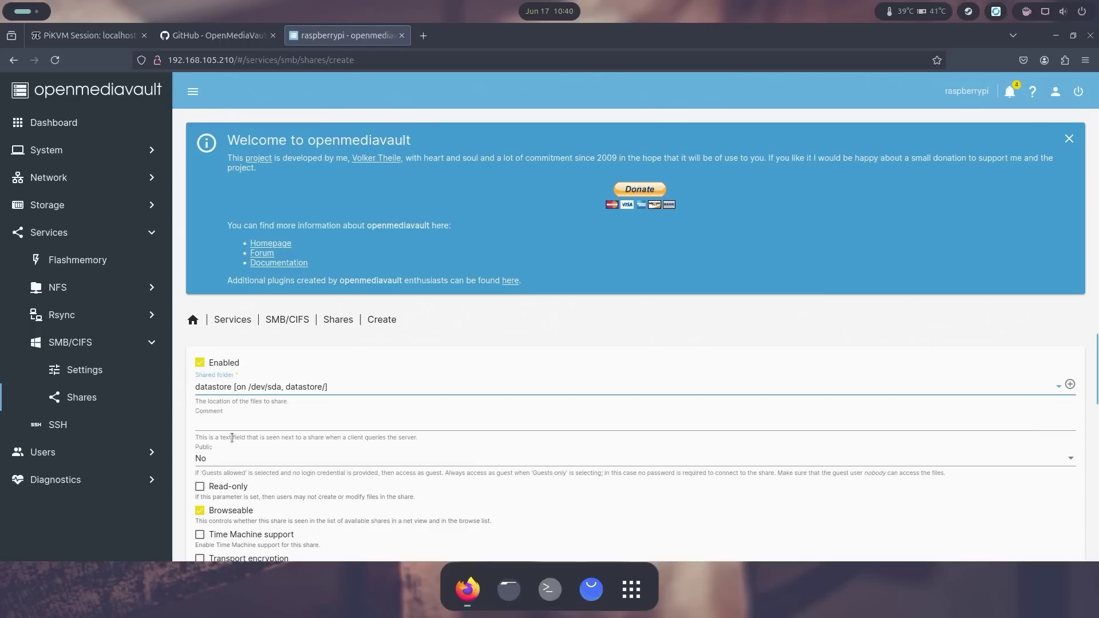
pyautogui.scroll(-2, 256, 447)
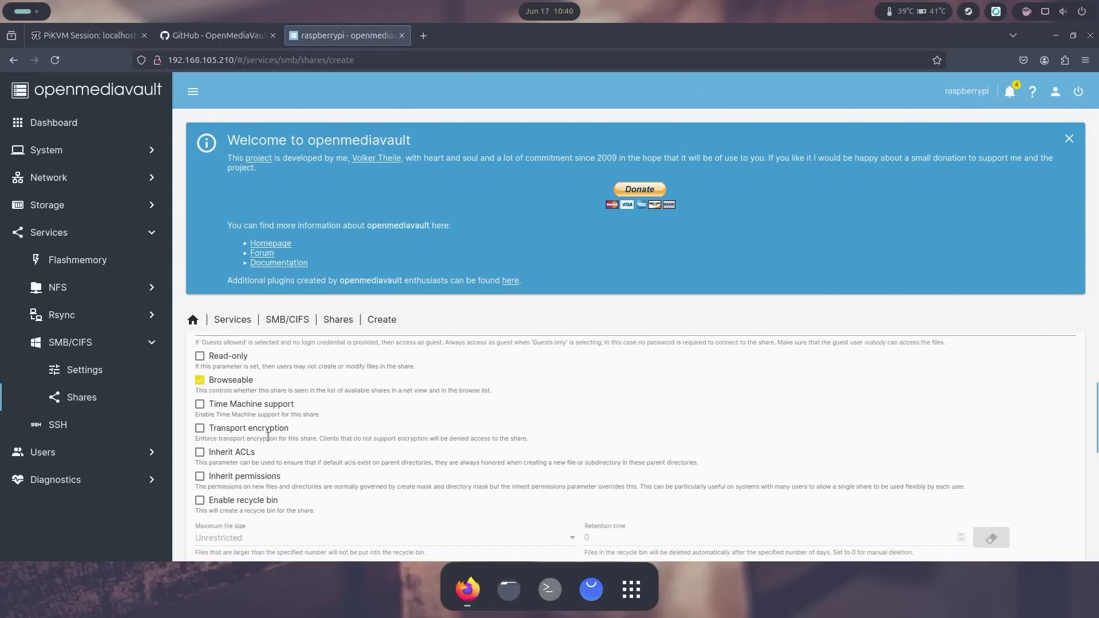
pyautogui.scroll(-2, 268, 436)
pyautogui.scroll(4, 256, 416)
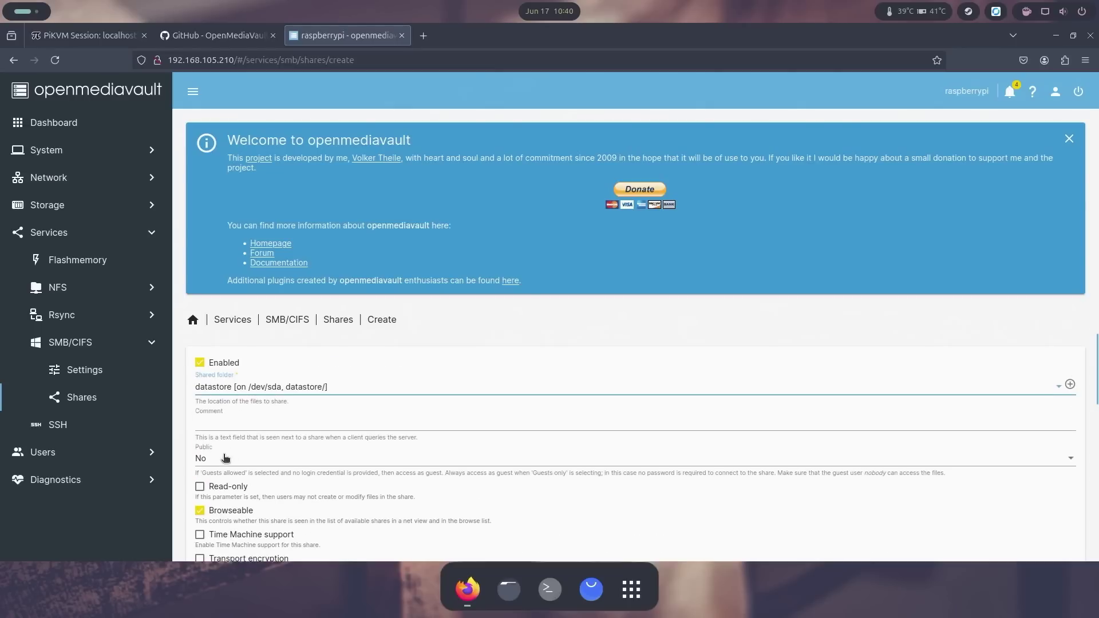
pyautogui.click(225, 457)
pyautogui.click(229, 494)
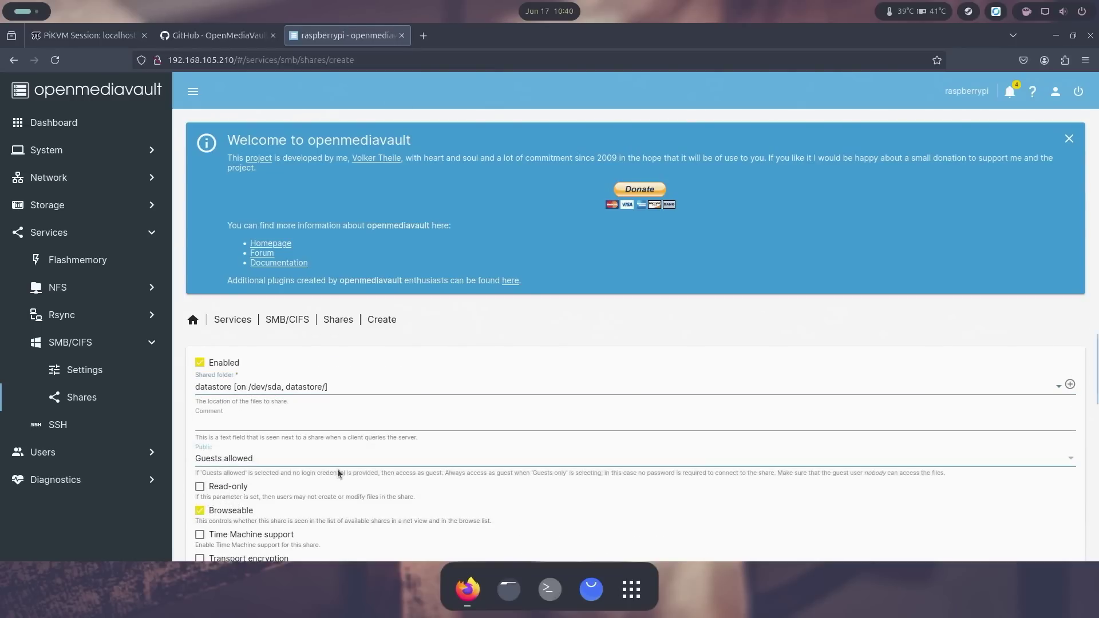
# Step: Save the datastore share and apply the configuration changes
pyautogui.scroll(-10, 297, 450)
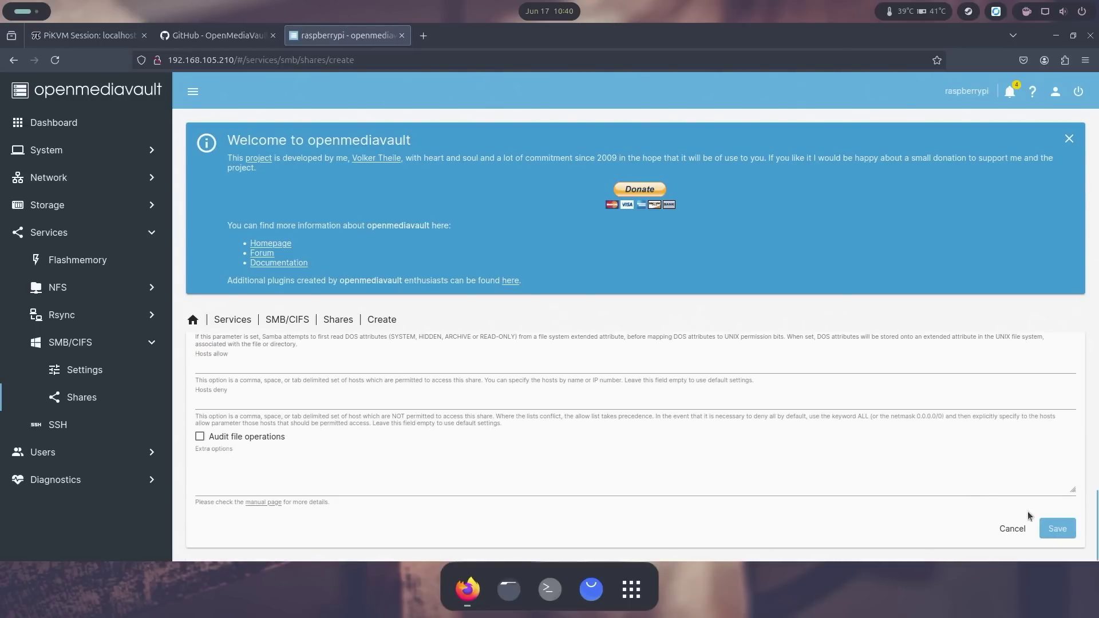
pyautogui.click(1052, 527)
pyautogui.click(1069, 338)
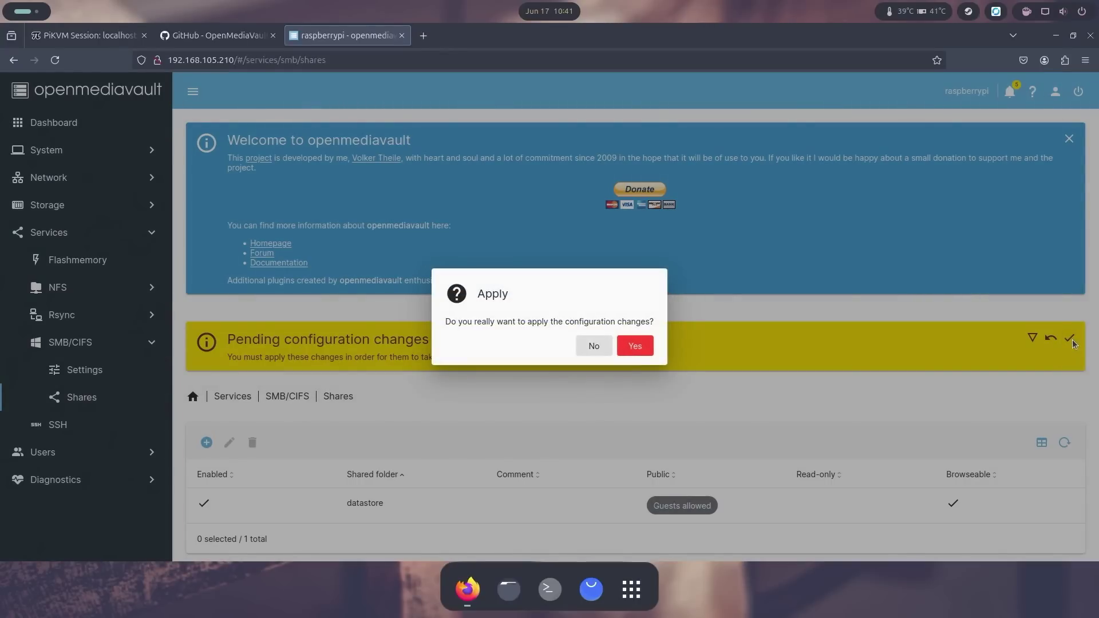
pyautogui.click(647, 356)
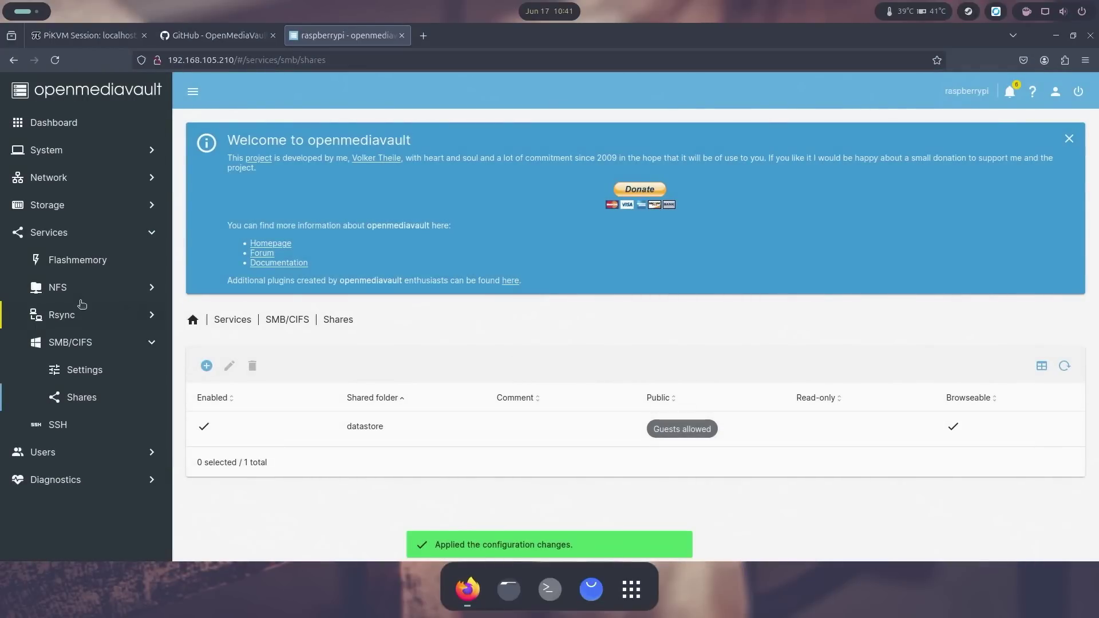
pyautogui.click(80, 211)
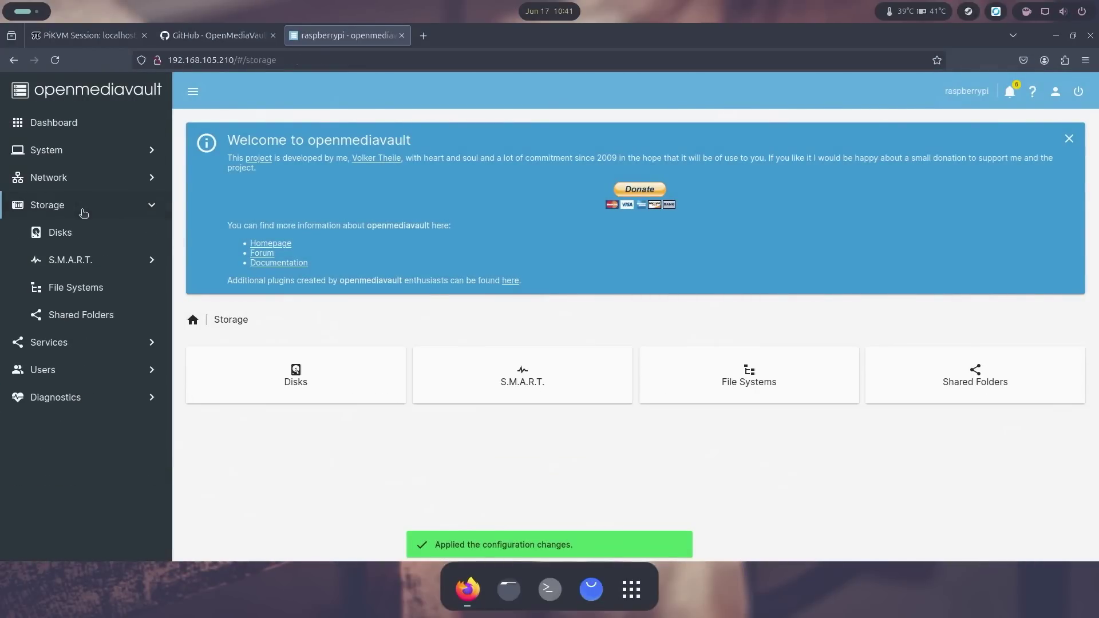
# Step: Enable S.M.A.R.T. in its settings and save
pyautogui.click(95, 261)
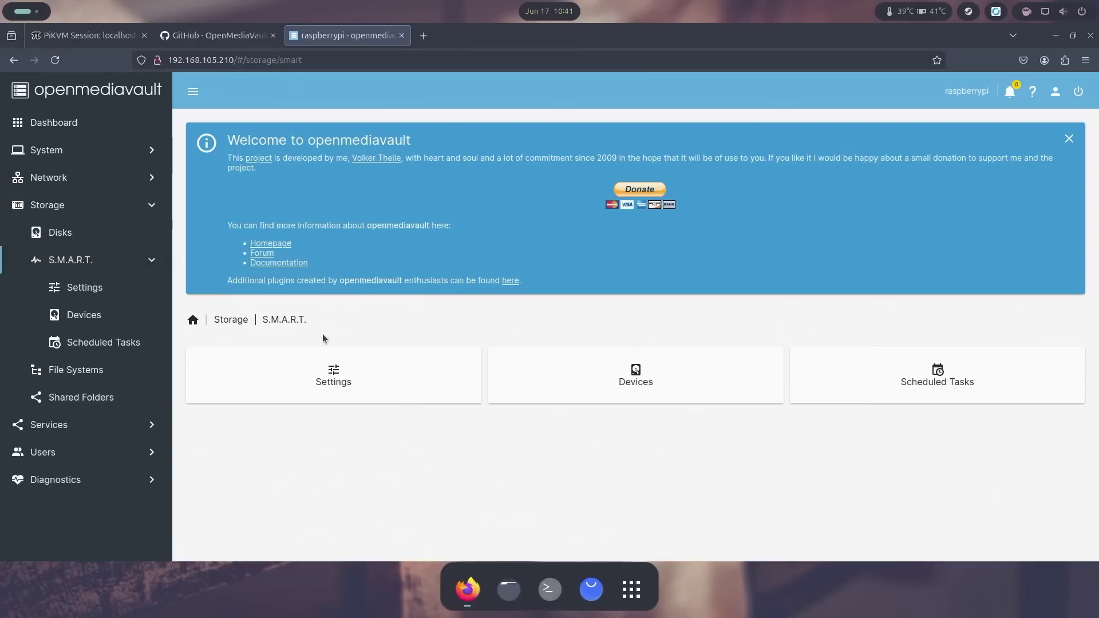
pyautogui.click(339, 376)
pyautogui.click(200, 364)
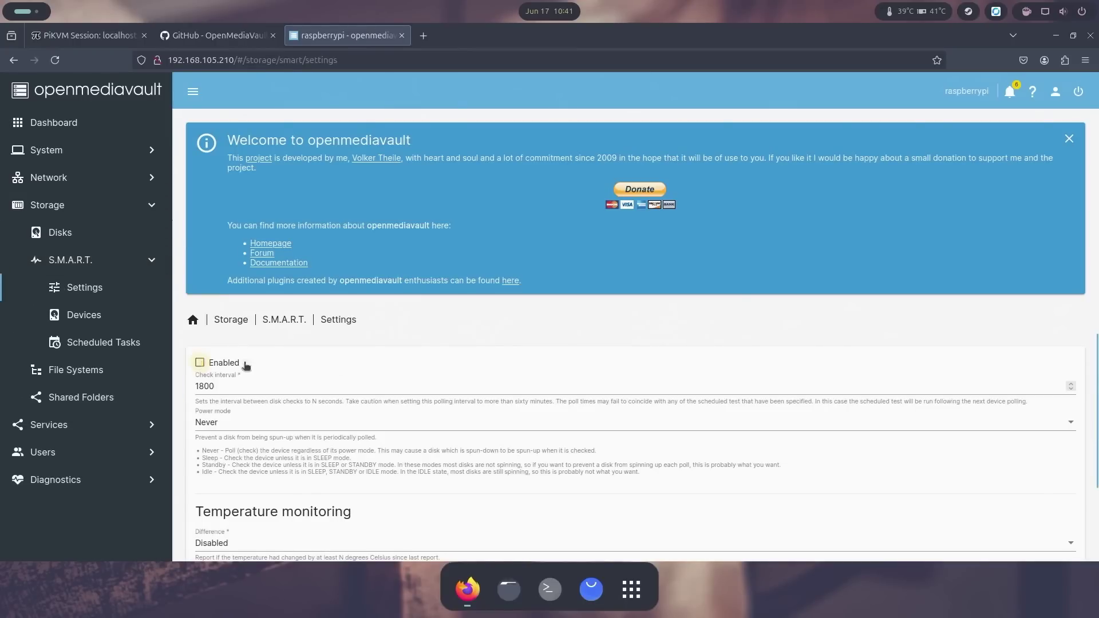
pyautogui.scroll(-3, 709, 394)
pyautogui.click(1051, 526)
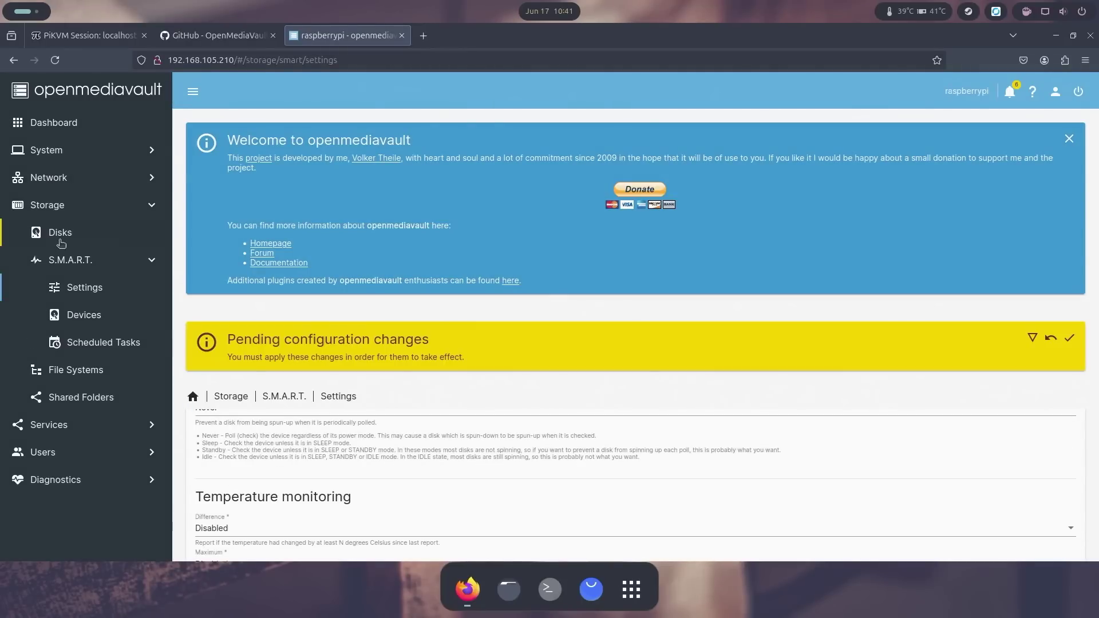
# Step: Turn on monitoring for the /dev/sdb disk, save, and apply the pending changes
pyautogui.click(83, 315)
pyautogui.click(286, 507)
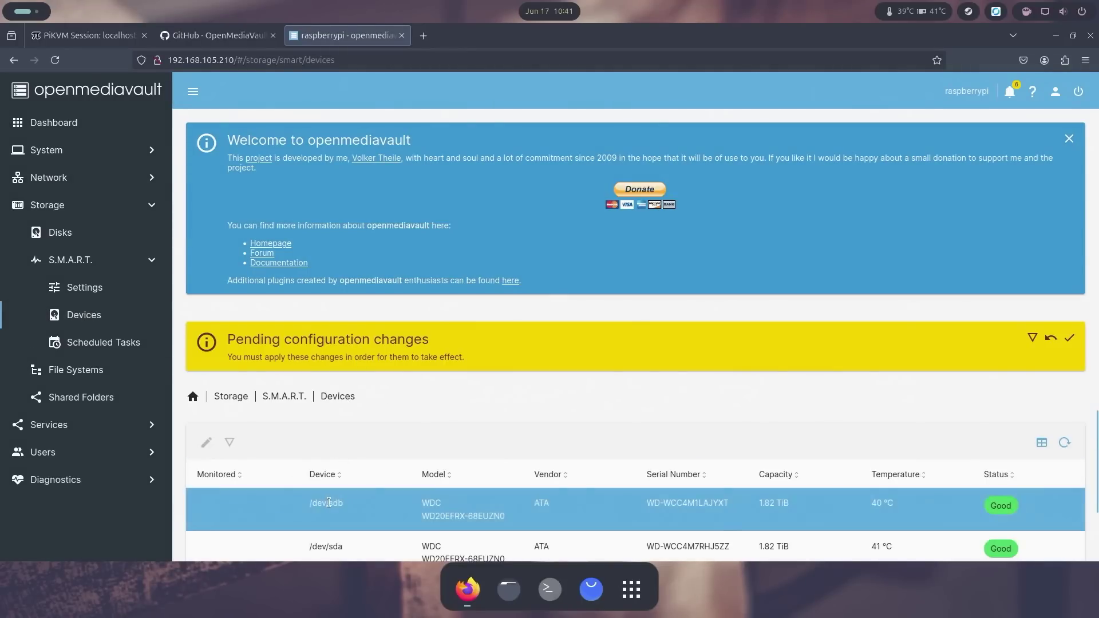
pyautogui.click(207, 442)
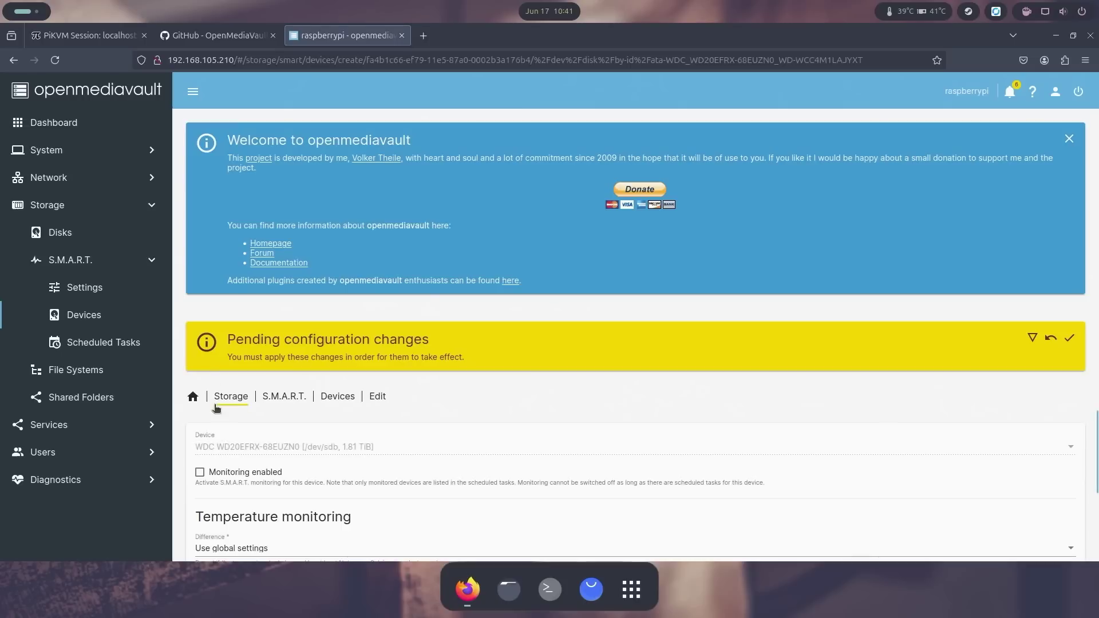
pyautogui.scroll(-2, 412, 461)
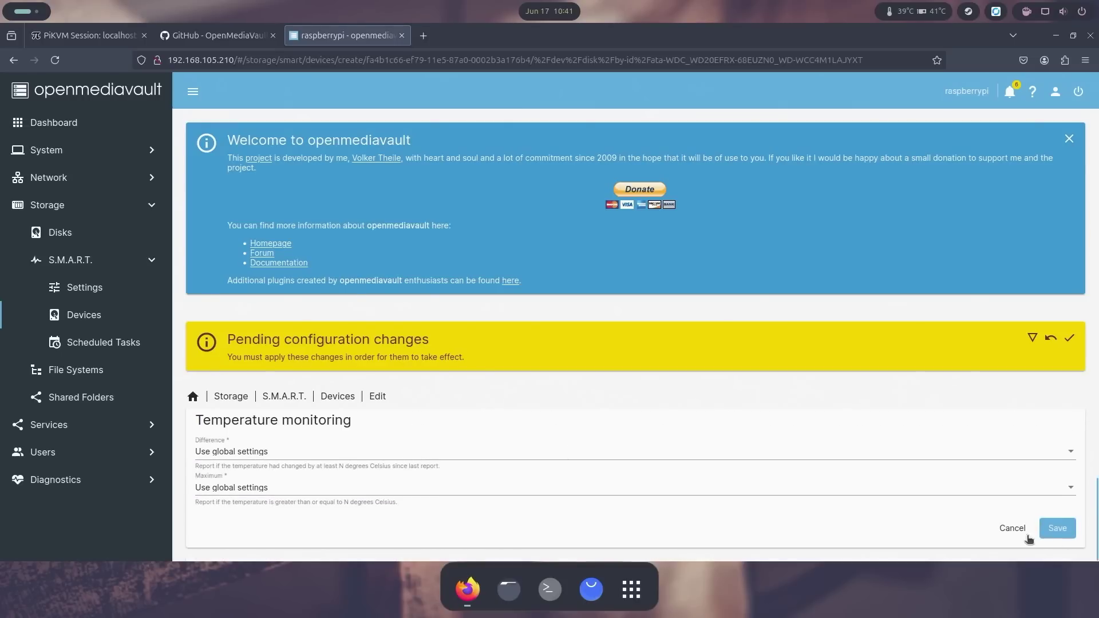
pyautogui.click(1057, 528)
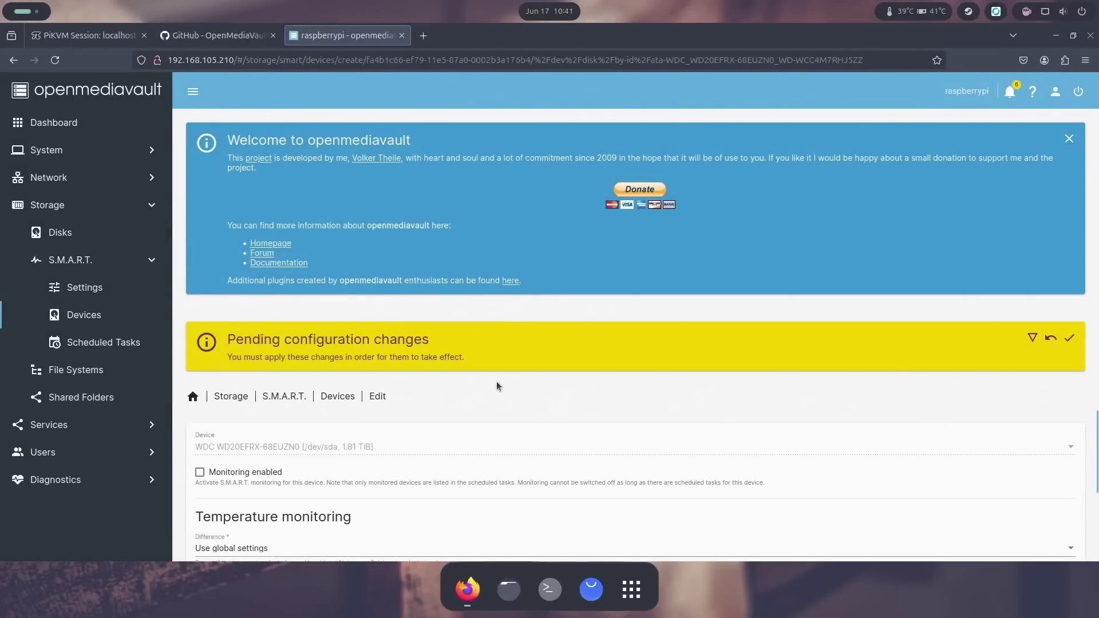
pyautogui.click(1069, 338)
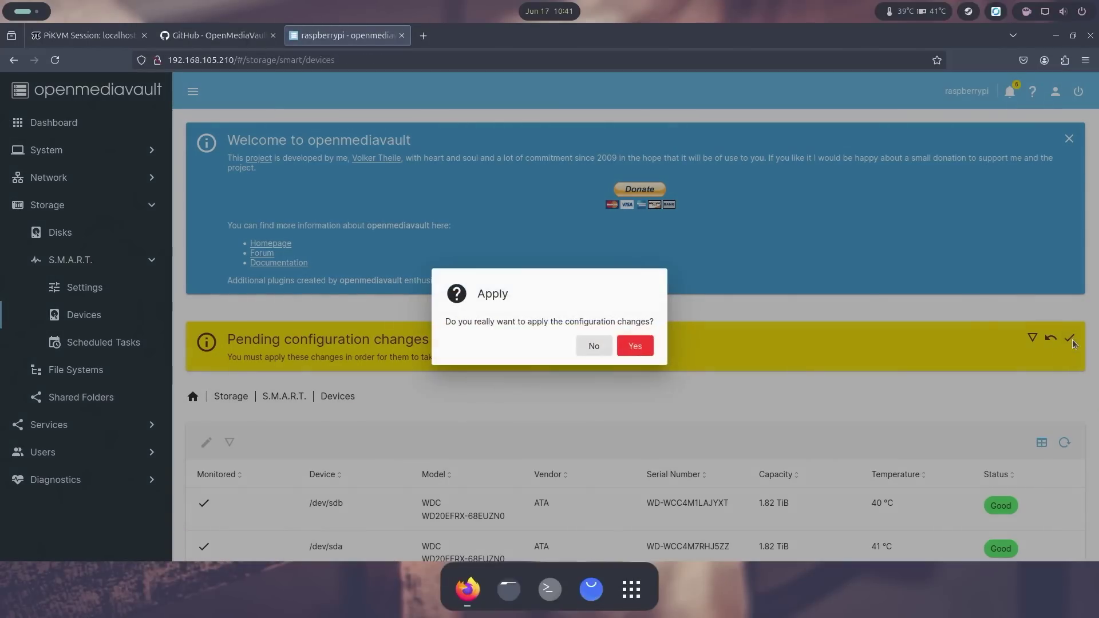
pyautogui.click(632, 343)
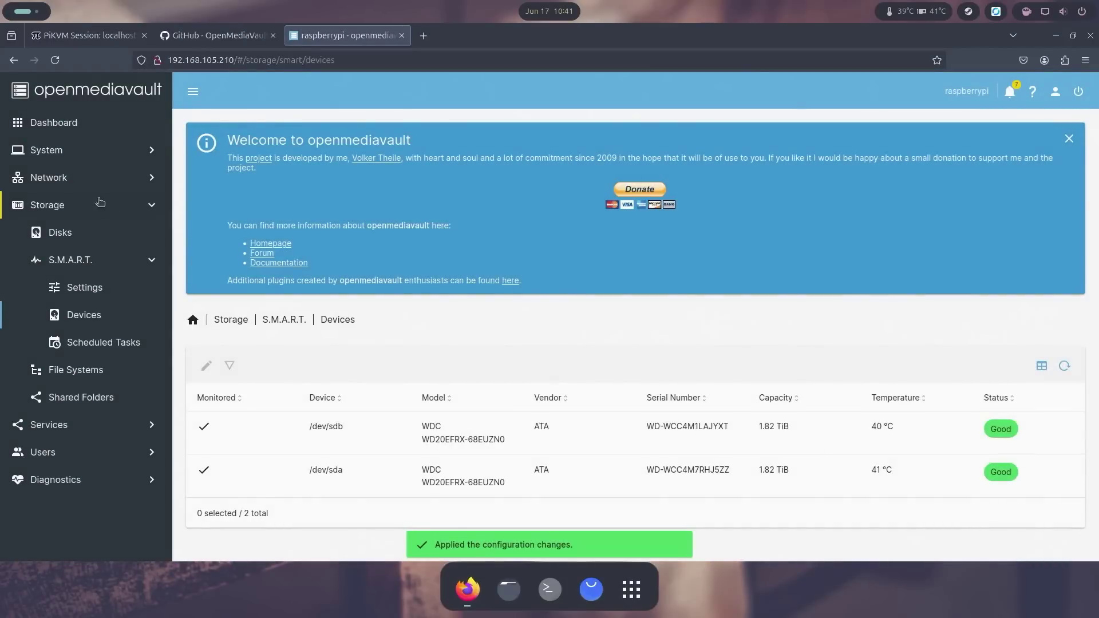
pyautogui.click(72, 132)
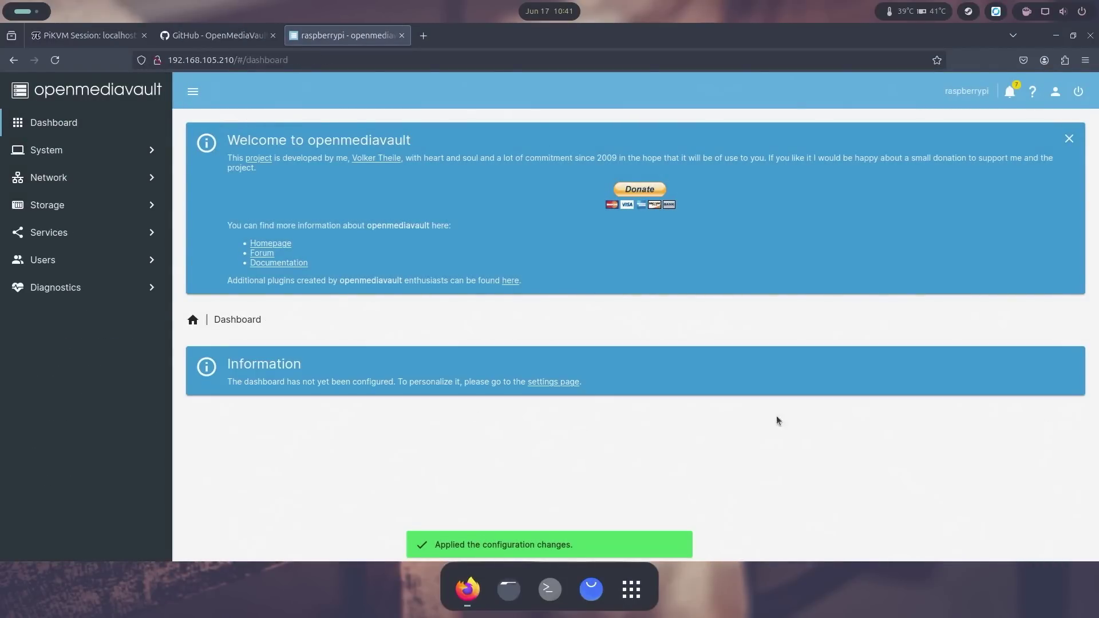
# Step: Dismiss the welcome banner and add CPU, CPU Utilization, File Systems, Memory and Load Average widgets
pyautogui.click(1068, 138)
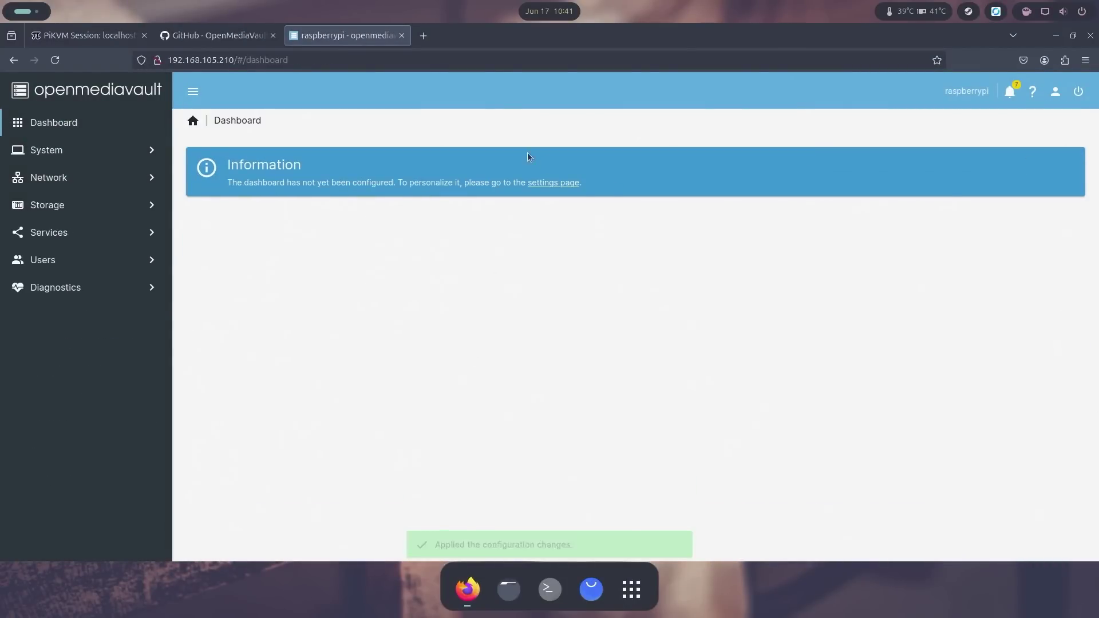
pyautogui.click(553, 183)
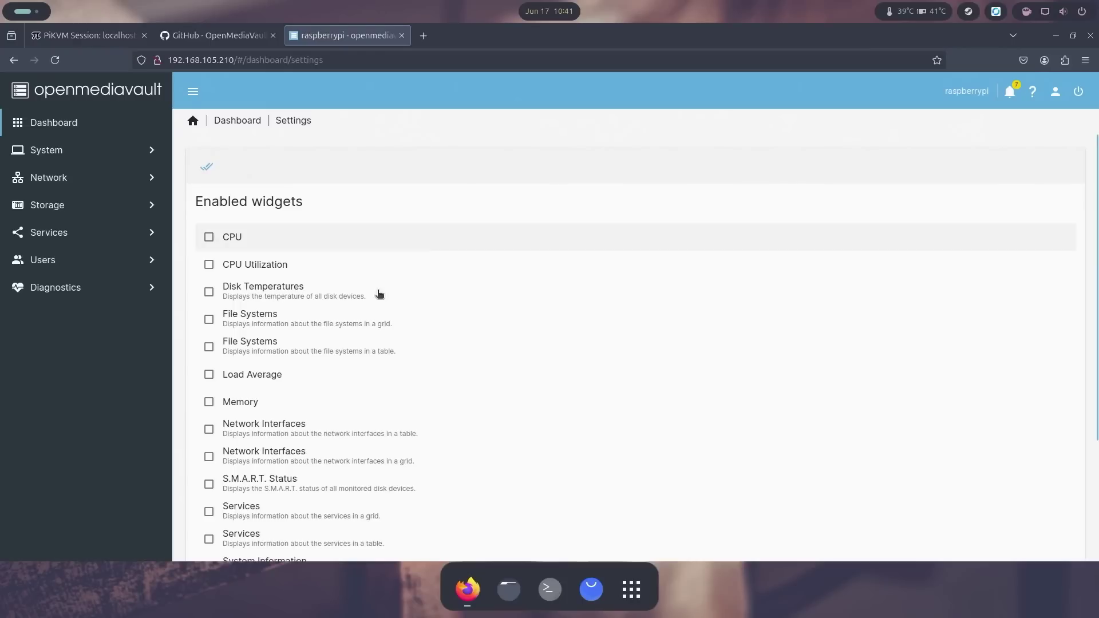
pyautogui.click(209, 237)
pyautogui.click(209, 265)
pyautogui.click(209, 319)
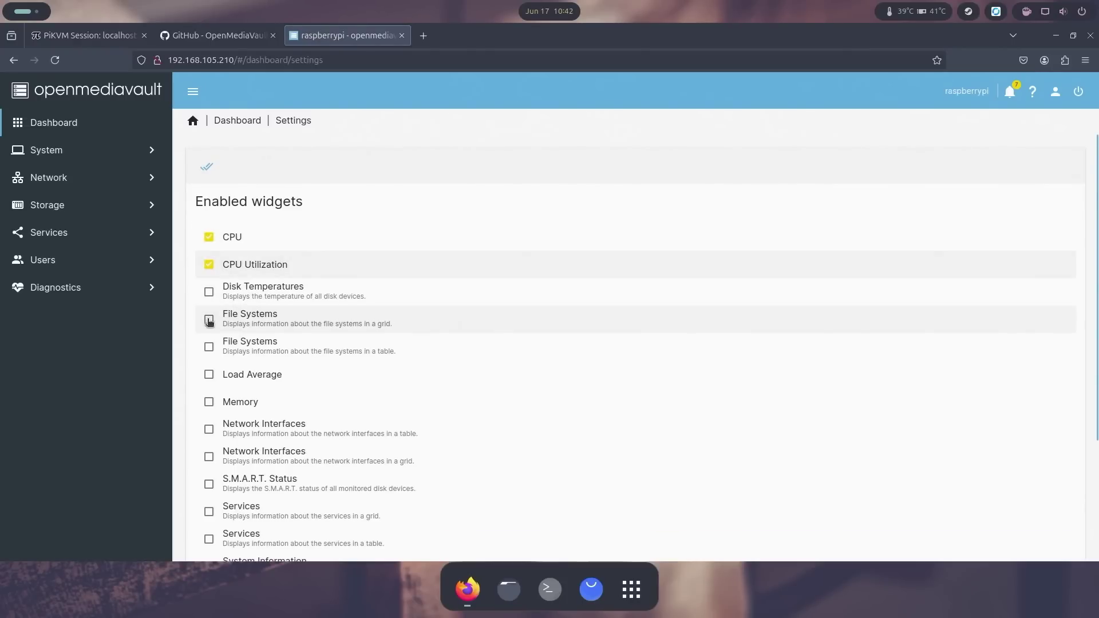
pyautogui.click(209, 401)
pyautogui.click(209, 374)
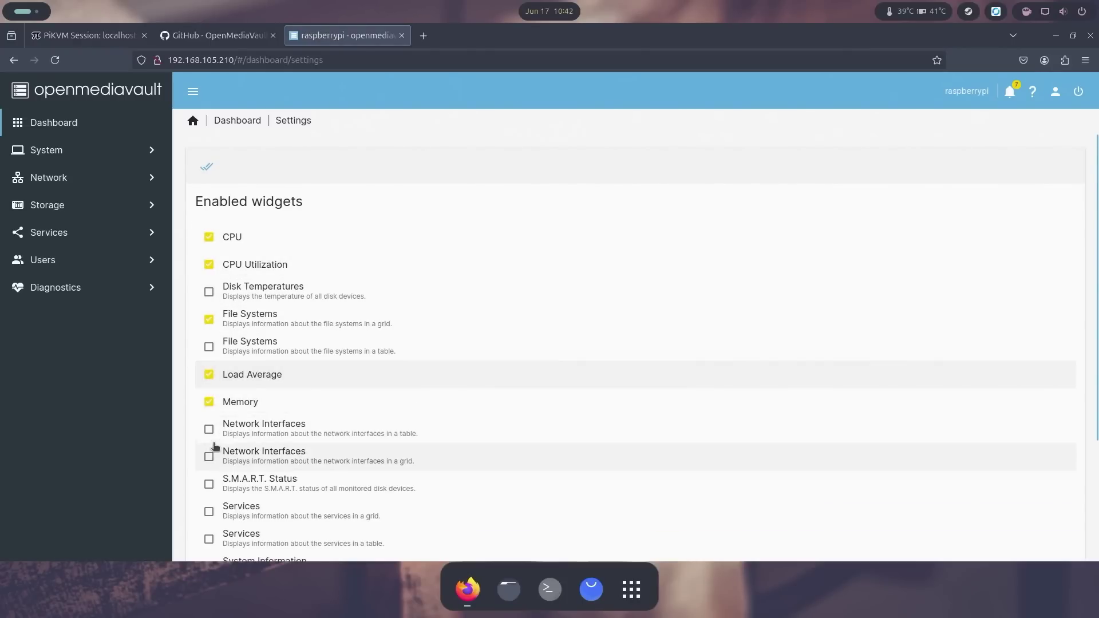
# Step: Add Network Interfaces, Uptime and System Information widgets and save the dashboard
pyautogui.scroll(-2, 209, 454)
pyautogui.click(210, 365)
pyautogui.scroll(-2, 227, 452)
pyautogui.click(209, 518)
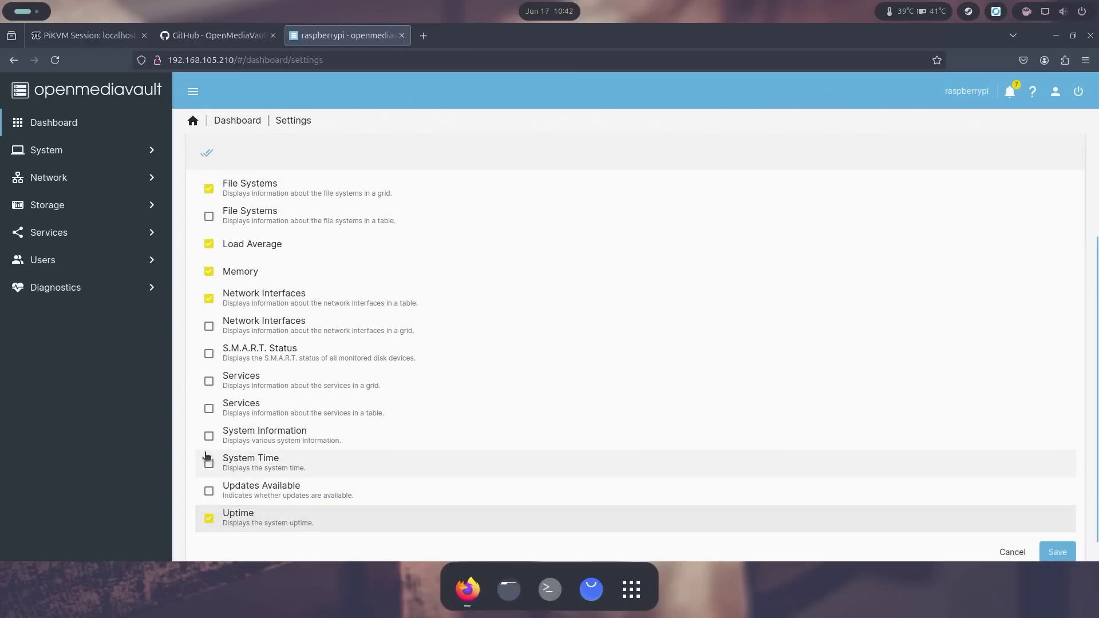
pyautogui.click(210, 444)
pyautogui.click(1057, 552)
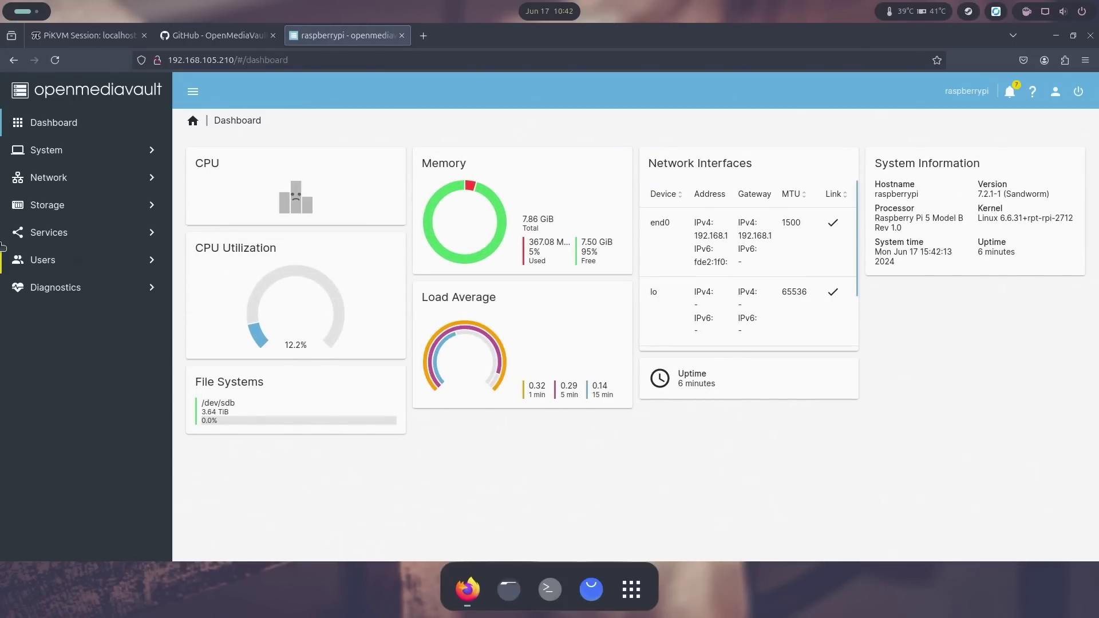
pyautogui.click(88, 161)
# Step: Browse the plugins list and look at the diskstats plugin
pyautogui.click(73, 396)
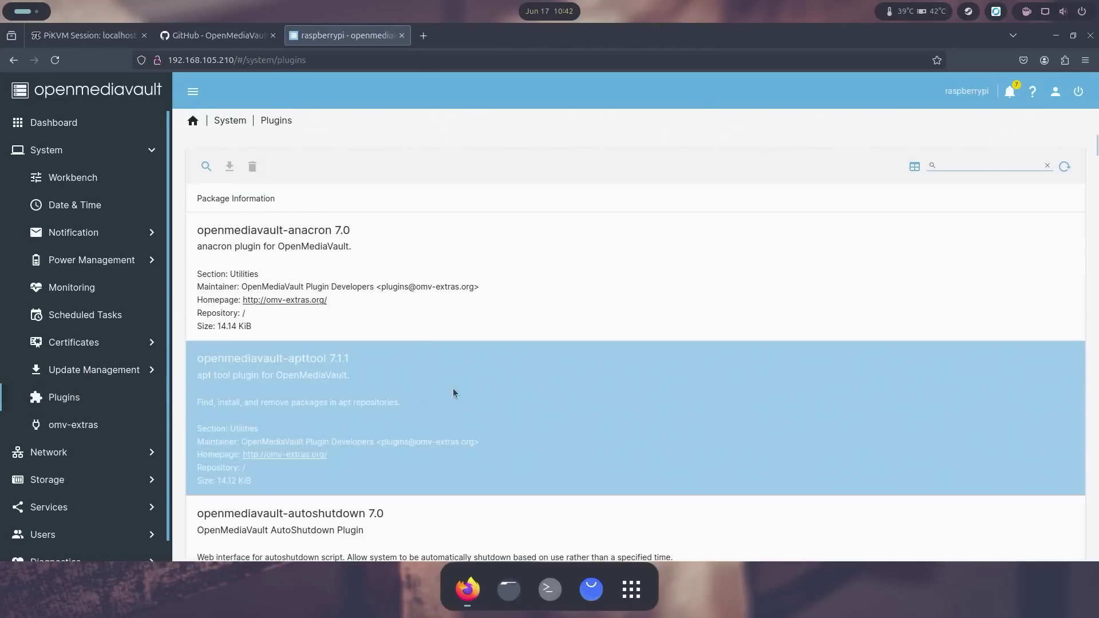
pyautogui.scroll(-4, 410, 322)
pyautogui.scroll(-10, 410, 322)
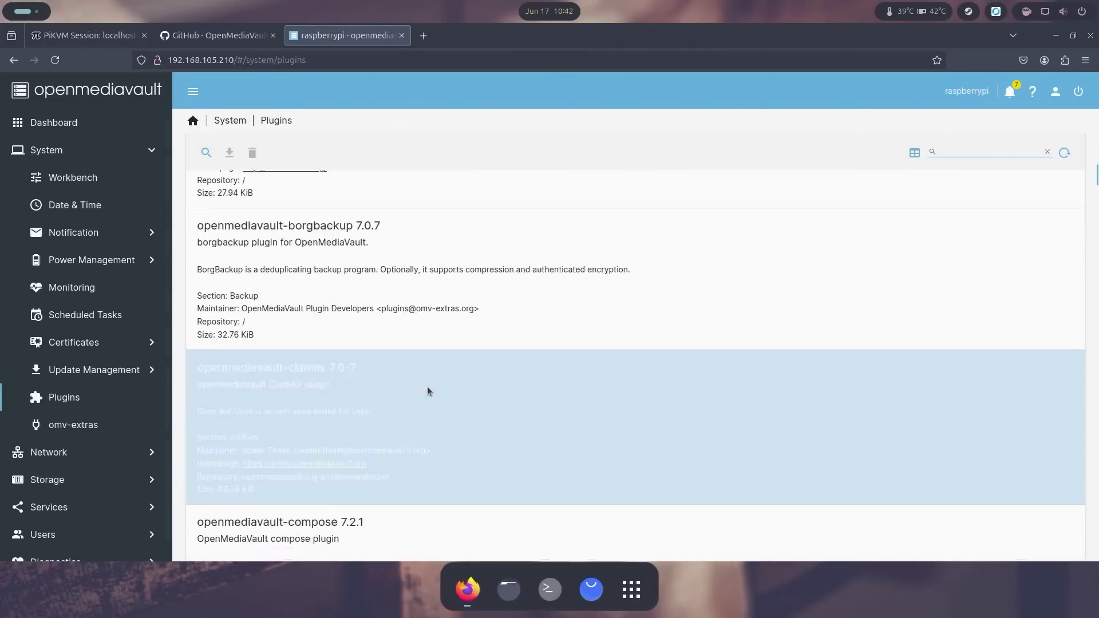
pyautogui.scroll(-5, 421, 379)
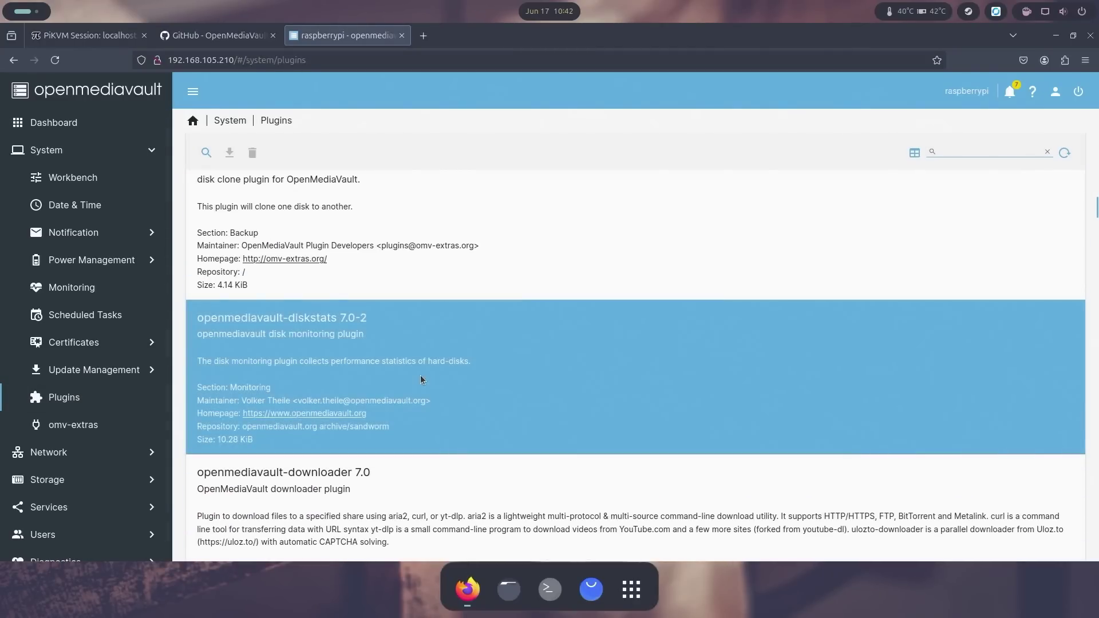
pyautogui.click(410, 346)
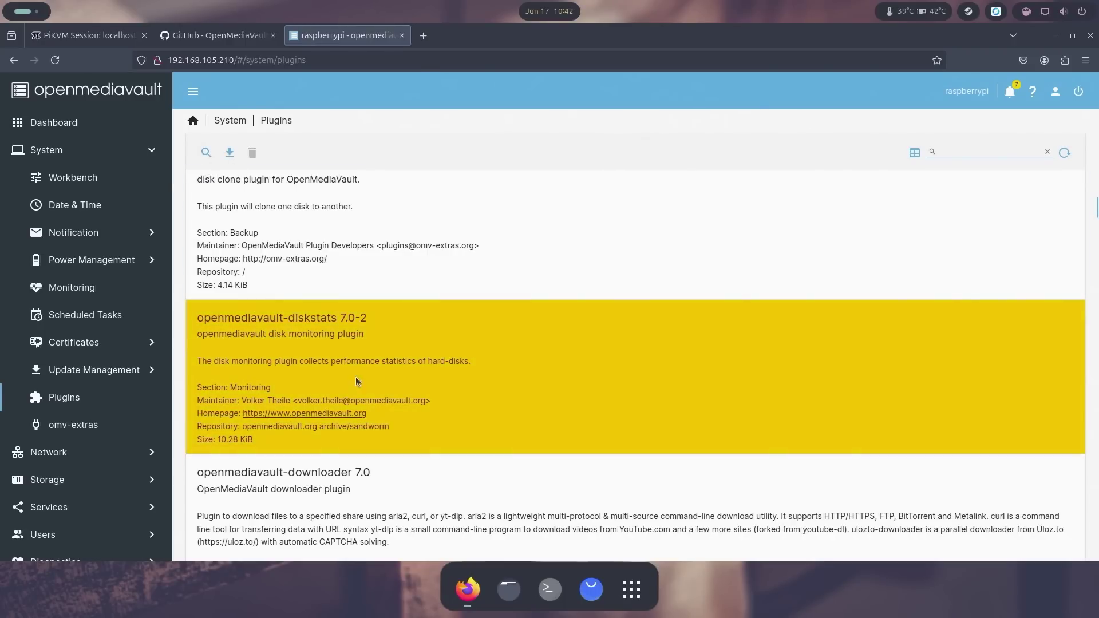
pyautogui.scroll(-3, 449, 405)
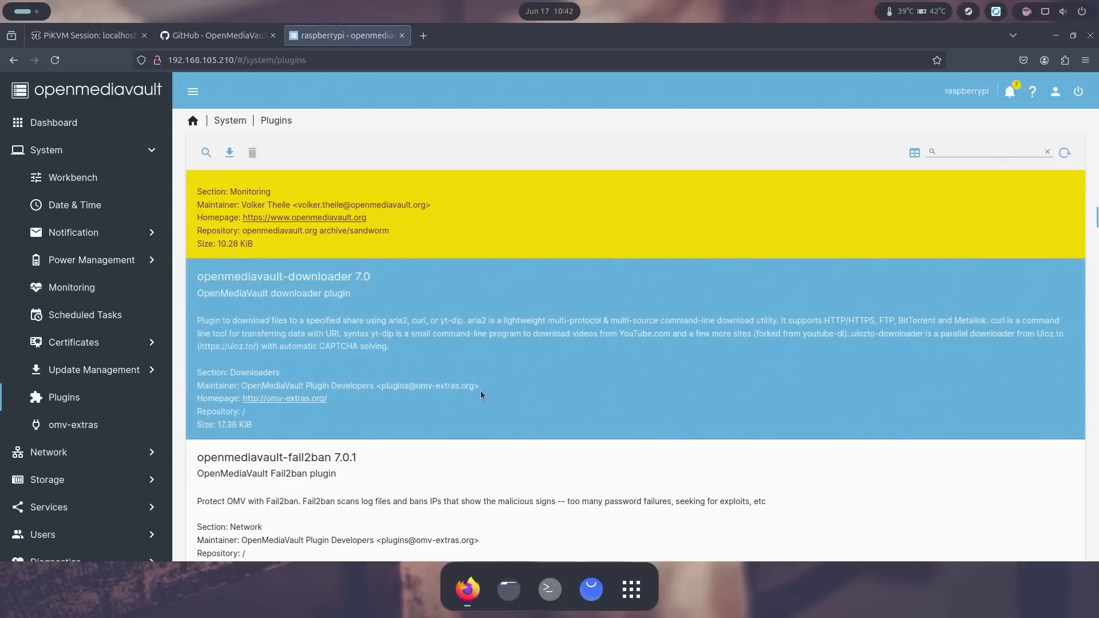
pyautogui.scroll(-3, 480, 395)
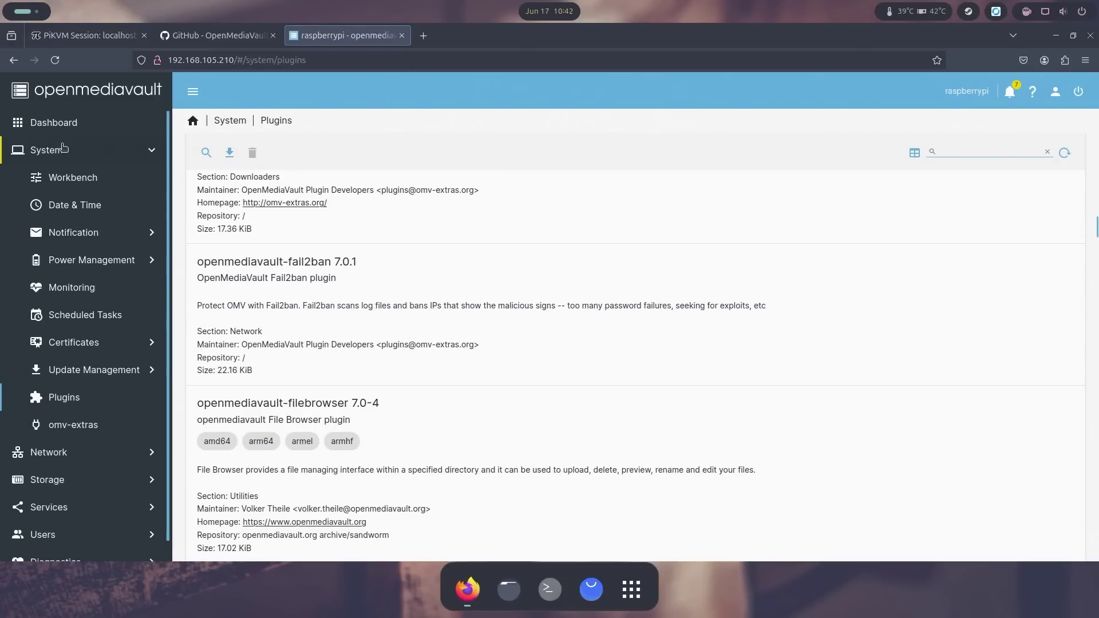
# Step: Review the omv-extras settings page, then return to the dashboard
pyautogui.click(84, 433)
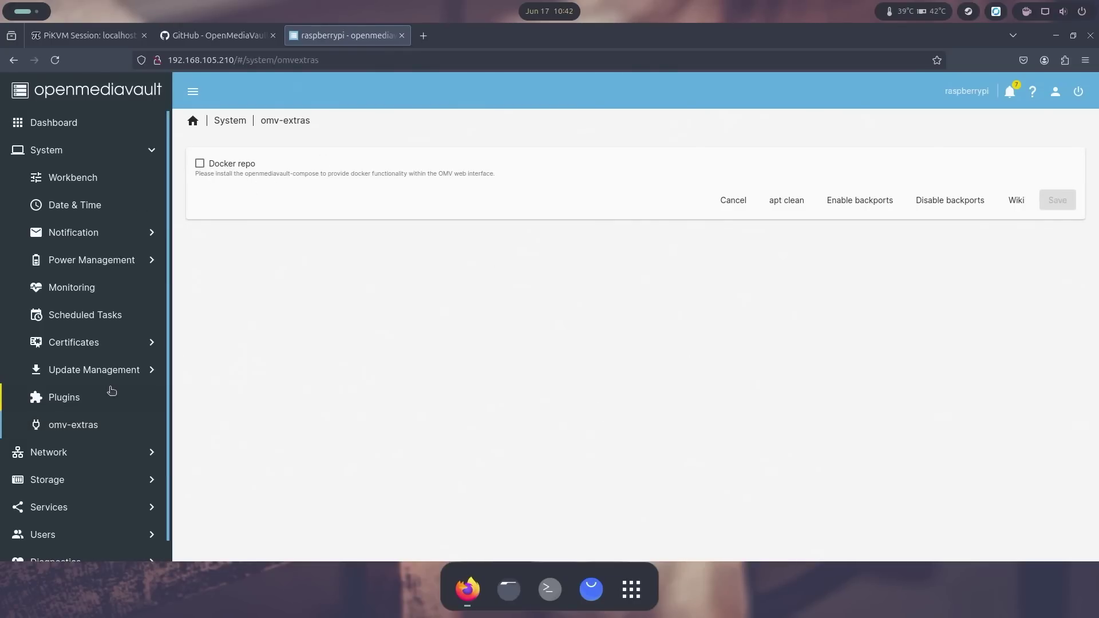
pyautogui.scroll(-1, 108, 401)
pyautogui.scroll(1, 91, 171)
pyautogui.click(91, 124)
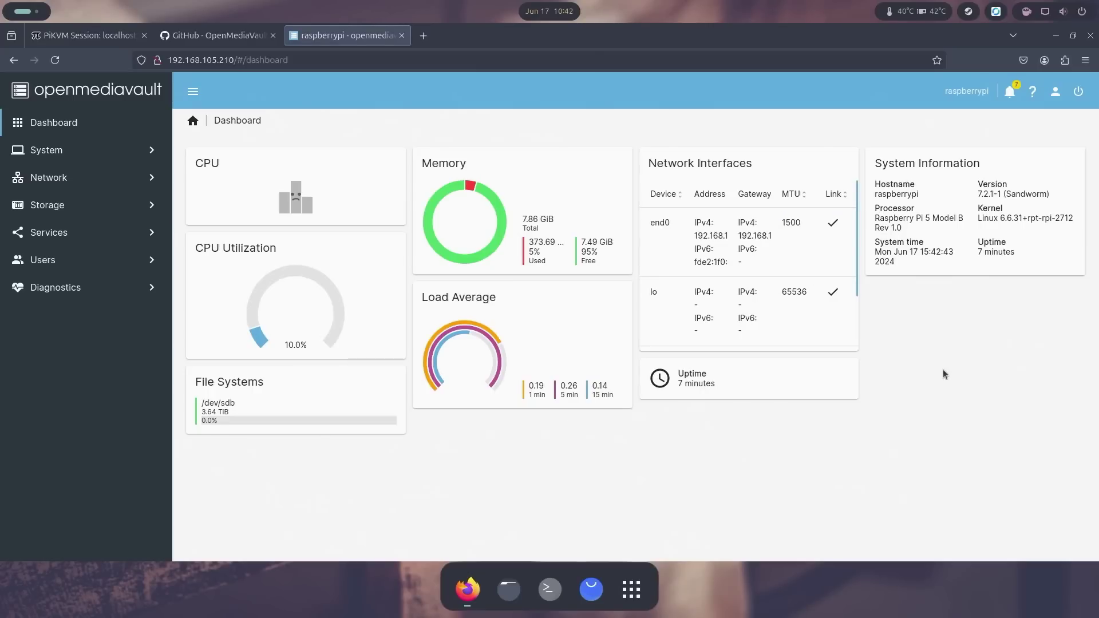
pyautogui.click(508, 592)
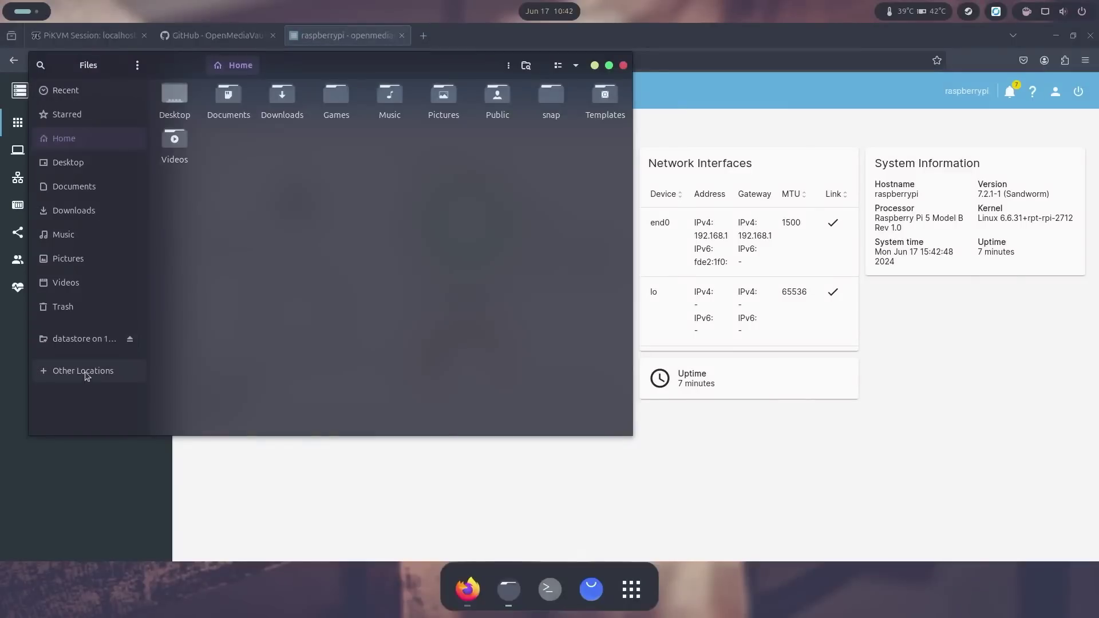
# Step: Connect to smb://192.168.105.210 via Other Locations and open datastore as Anonymous
pyautogui.click(86, 373)
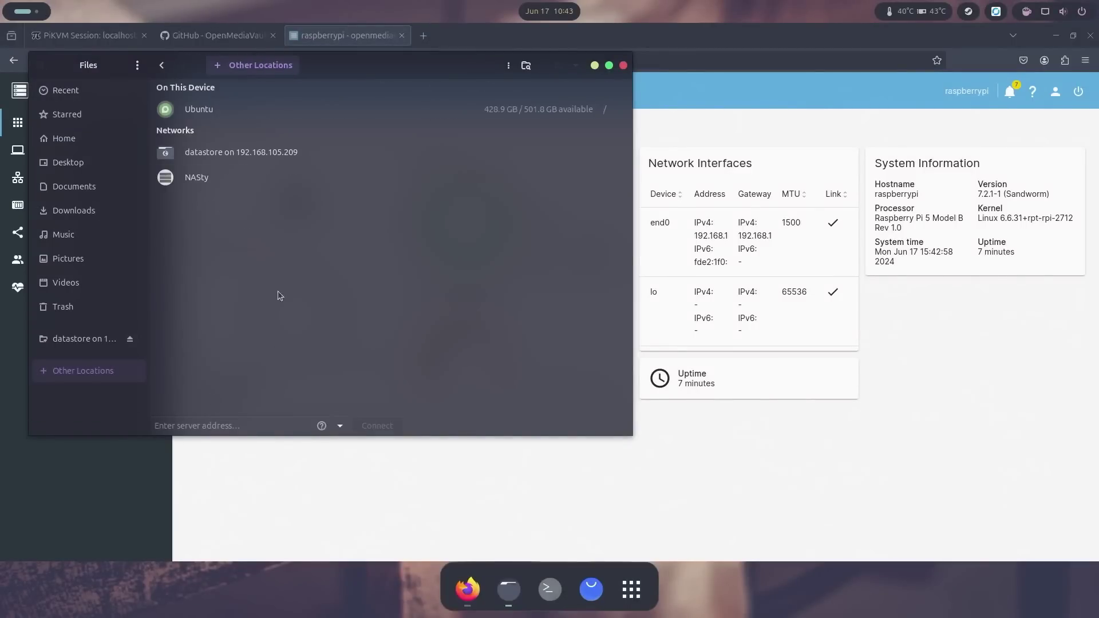
pyautogui.click(253, 427)
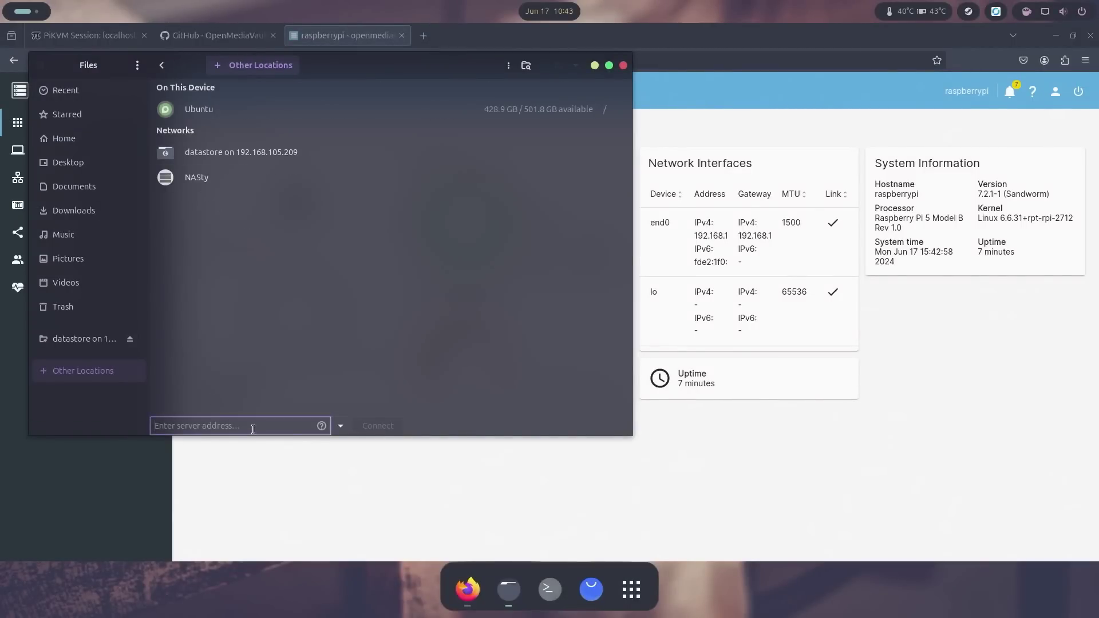
pyautogui.write('smv')
pyautogui.write('b://192.168.105.210')
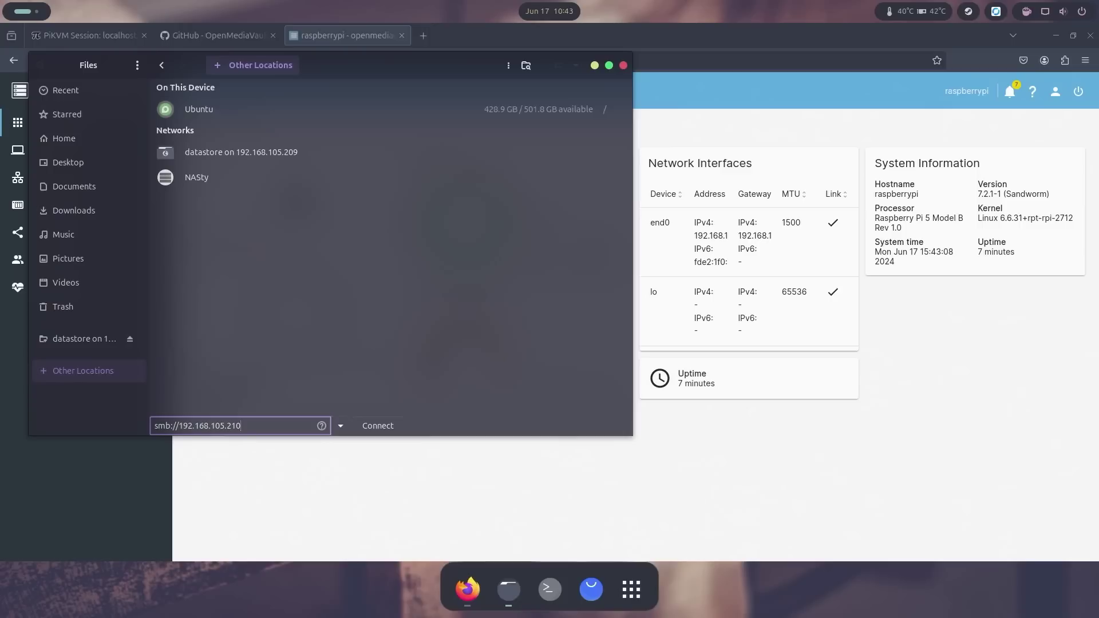
pyautogui.press('Return')
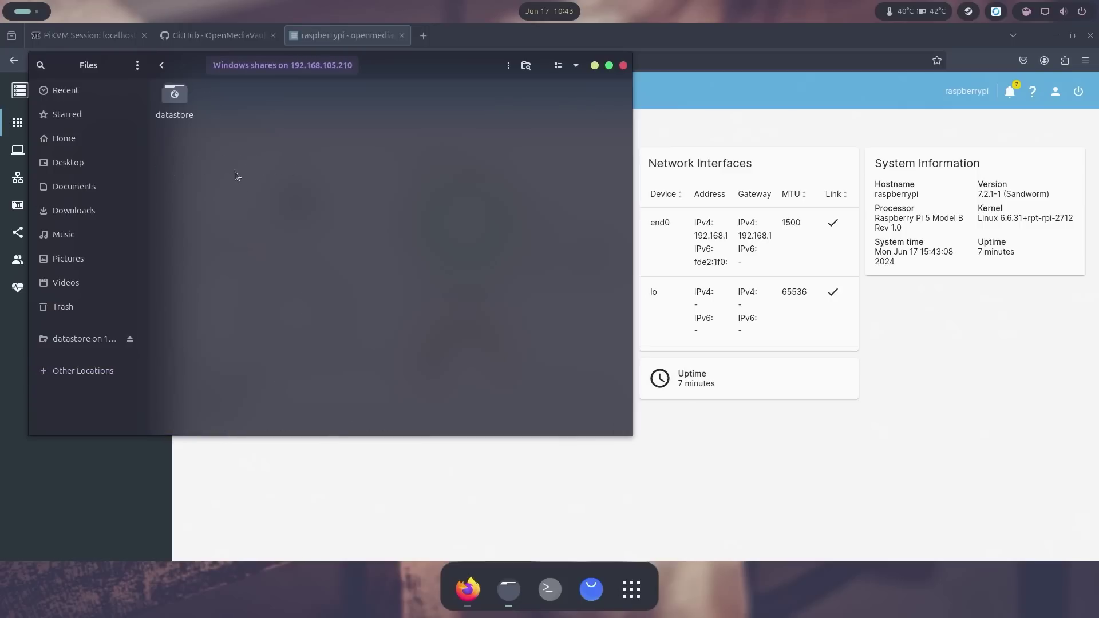
pyautogui.doubleClick(176, 103)
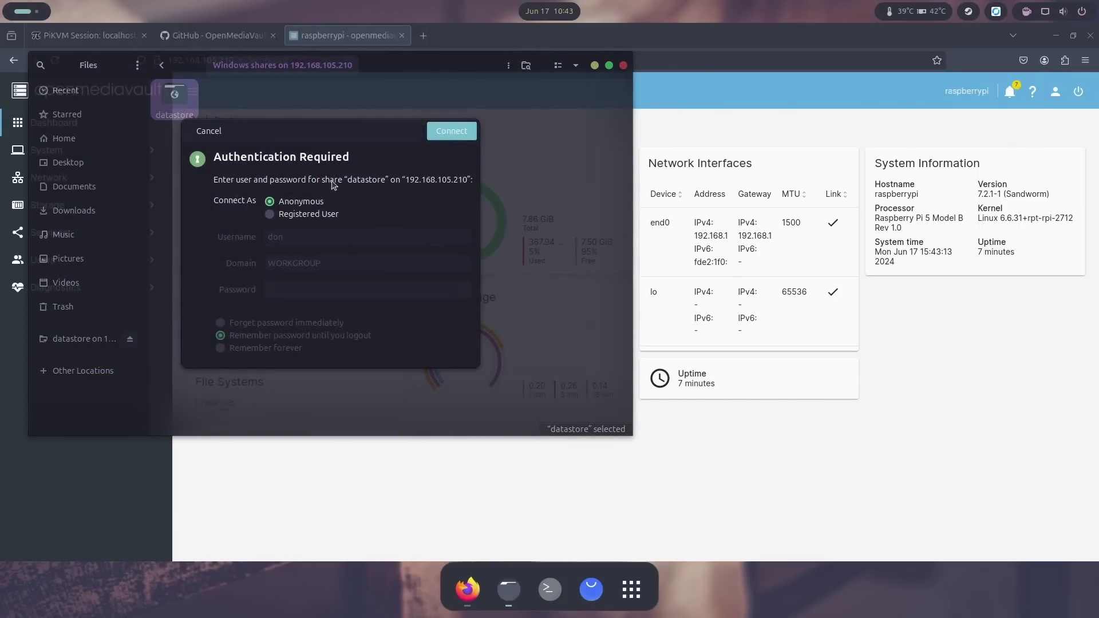
pyautogui.click(452, 131)
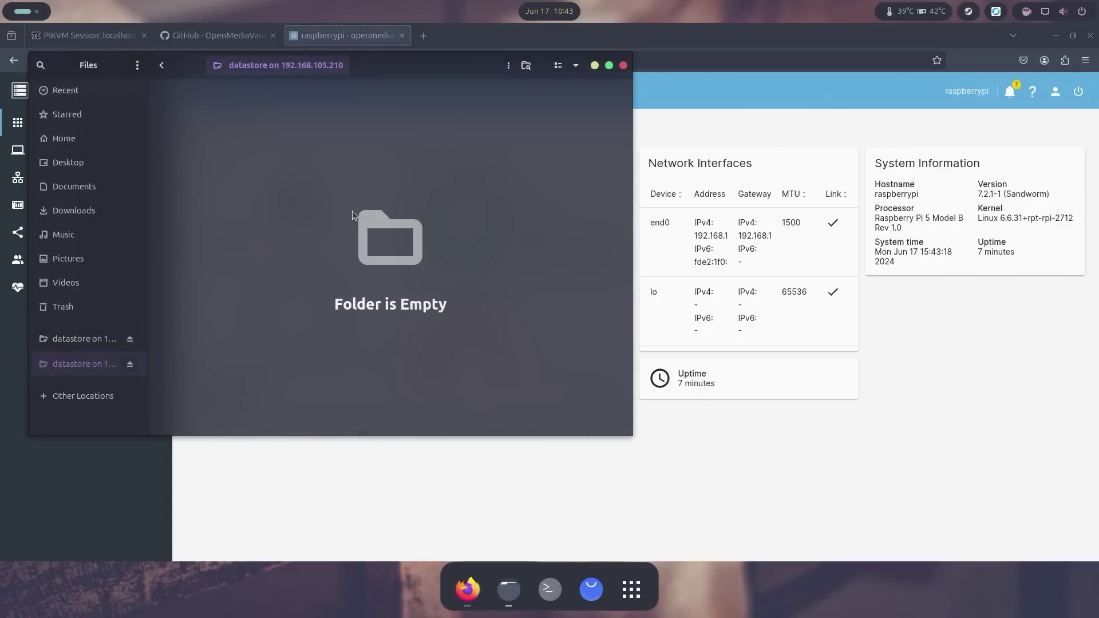
# Step: Create a test folder asdf on the share, then permanently delete it
pyautogui.rightClick(368, 227)
pyautogui.click(438, 233)
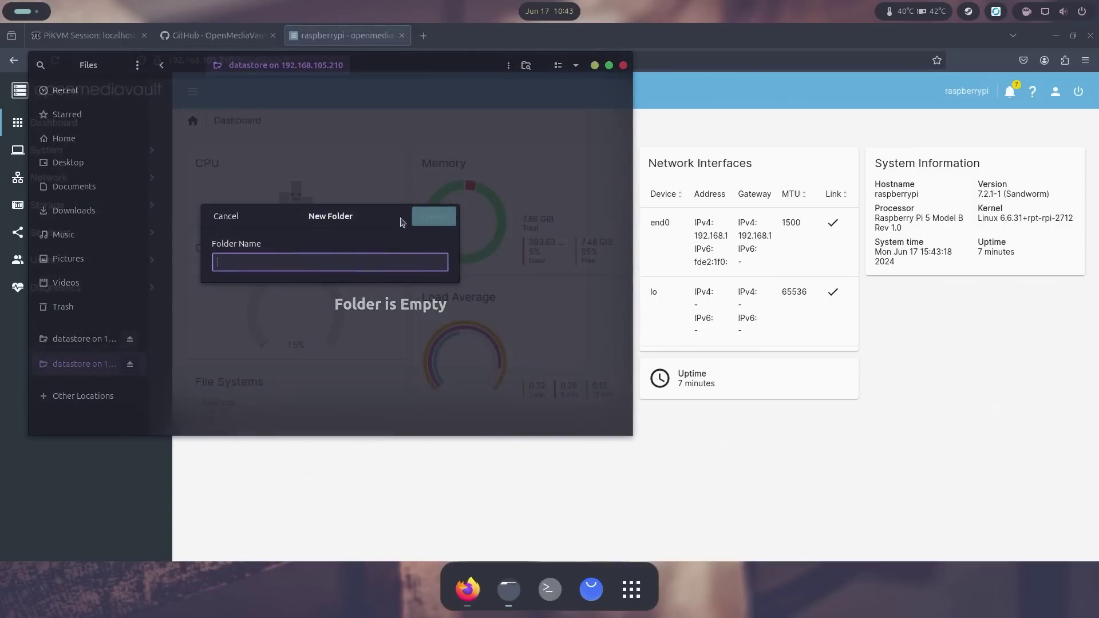
pyautogui.write('asdf')
pyautogui.press('Return')
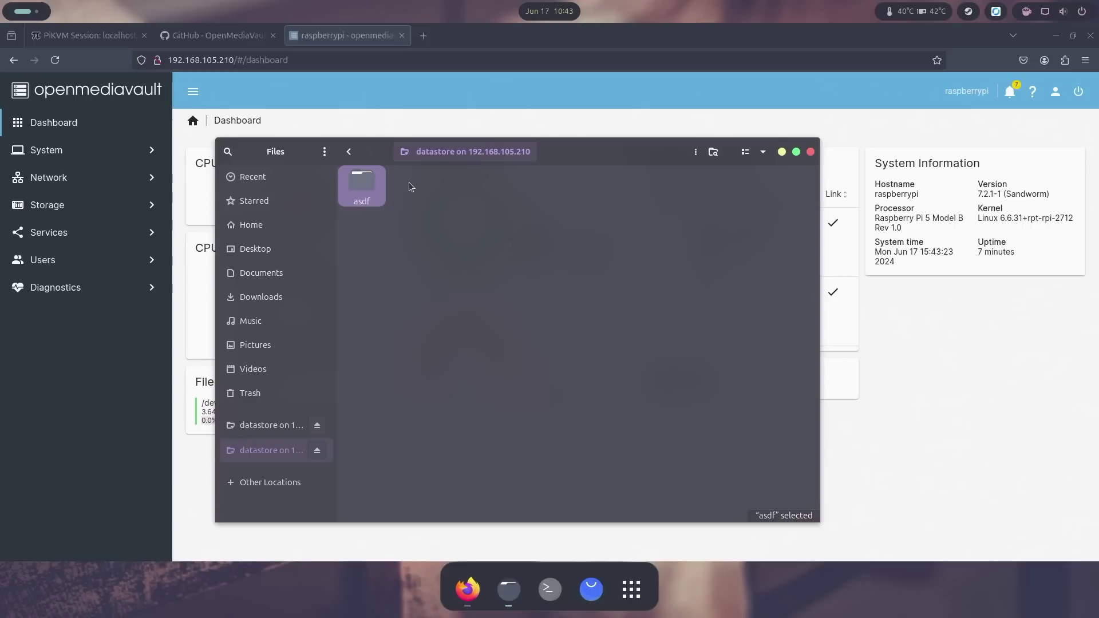
pyautogui.press('Delete')
pyautogui.click(585, 365)
# Step: Copy ubuntu-24.04-desktop-amd64.iso from Downloads into the datastore share window
pyautogui.rightClick(508, 589)
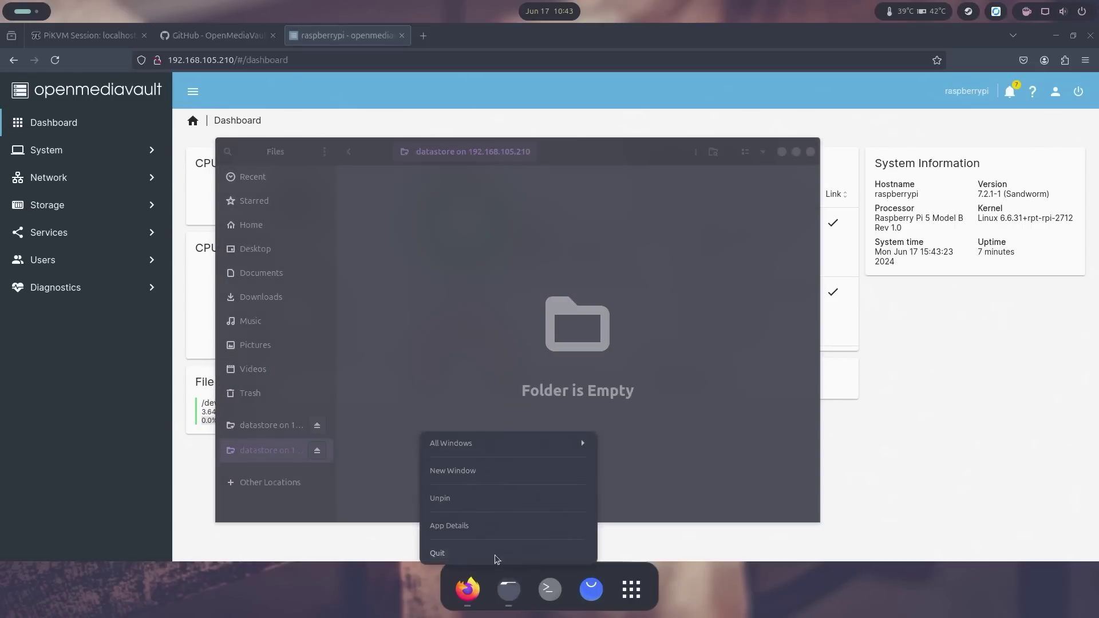
pyautogui.click(452, 469)
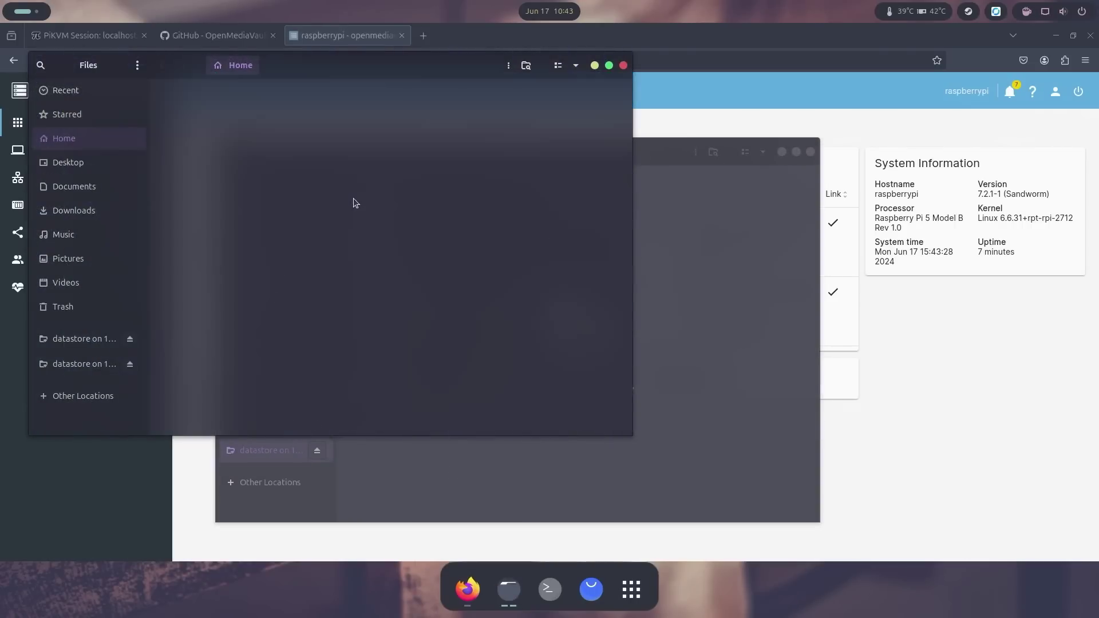
pyautogui.doubleClick(280, 101)
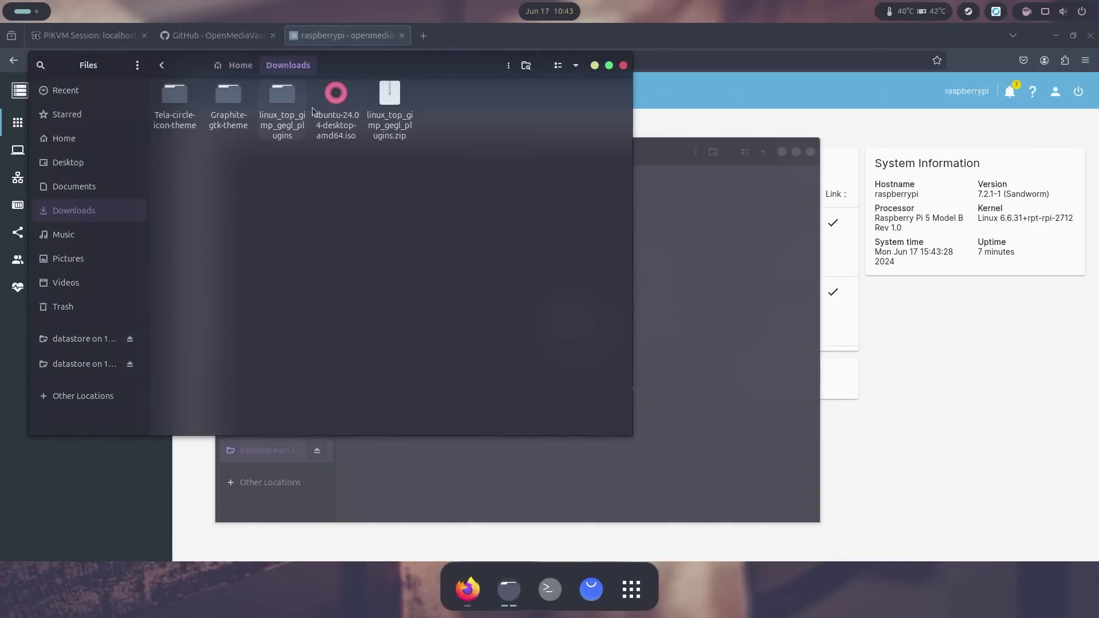
pyautogui.click(331, 105)
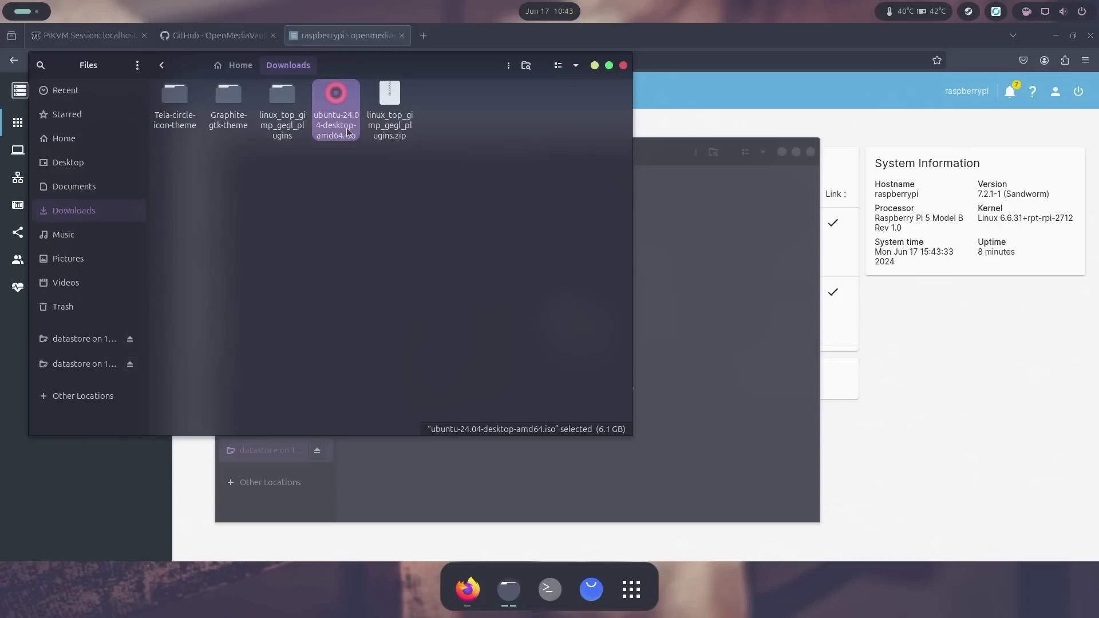
pyautogui.click(704, 310)
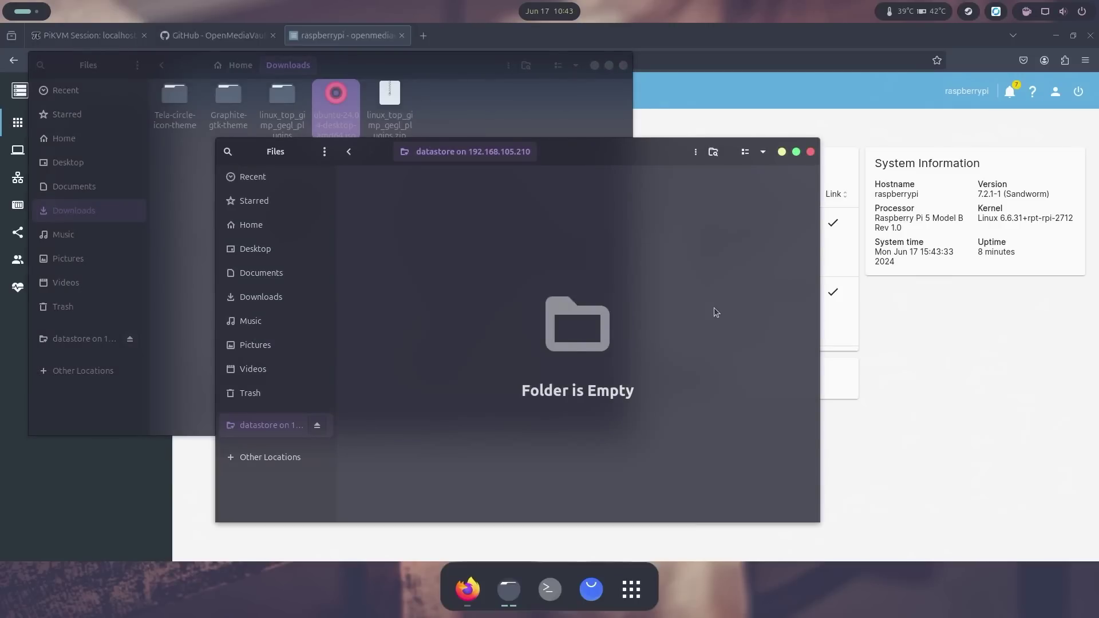
pyautogui.hotkey('ctrl', 'v')
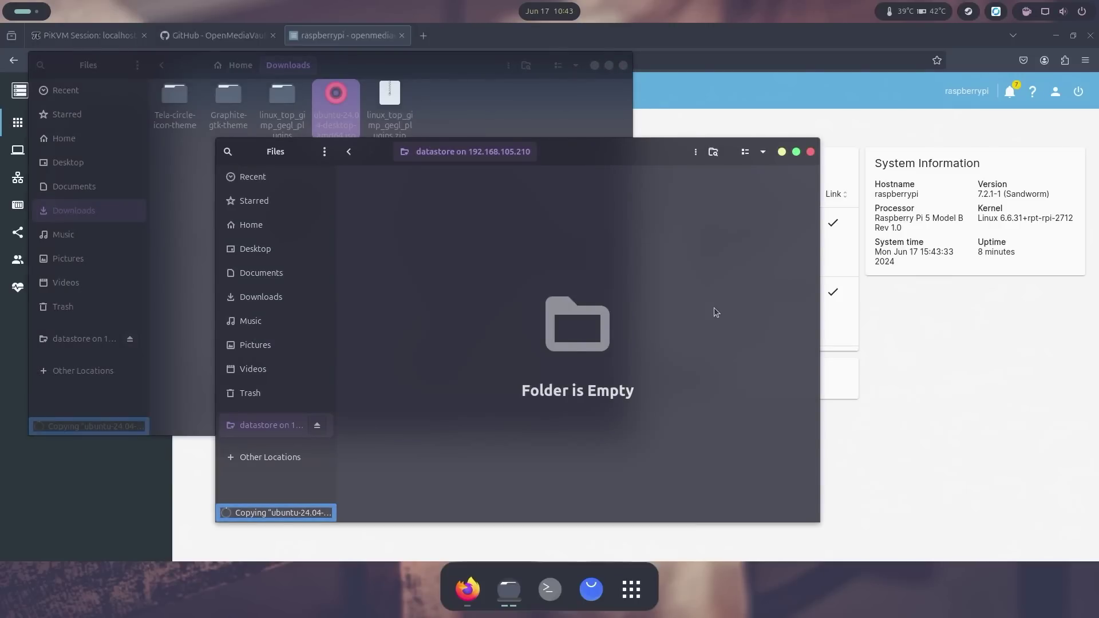
pyautogui.click(281, 512)
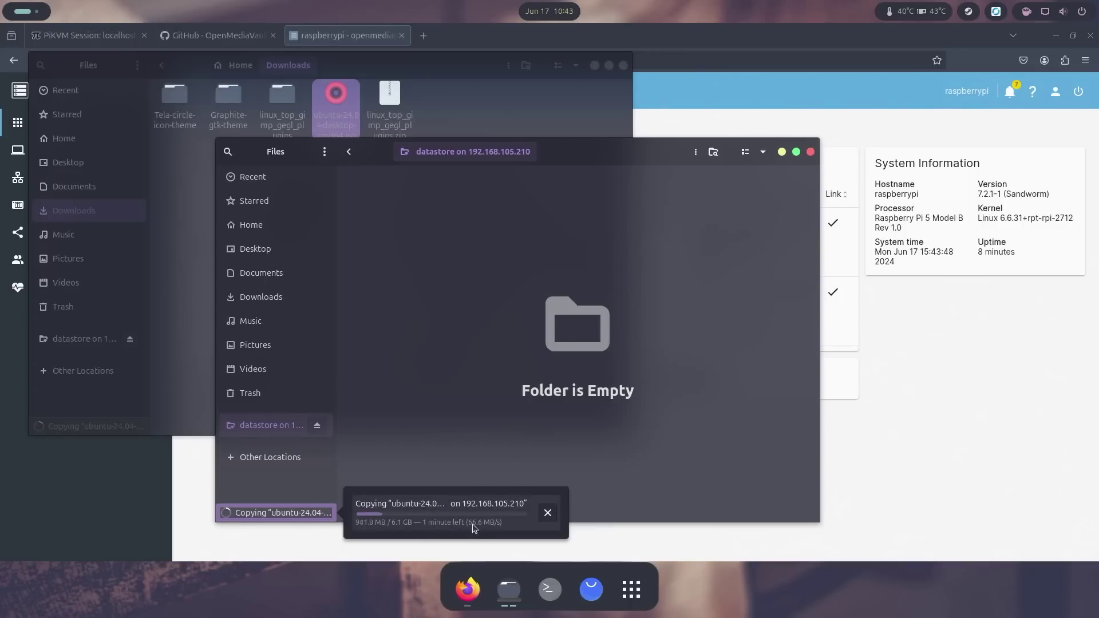
pyautogui.click(623, 64)
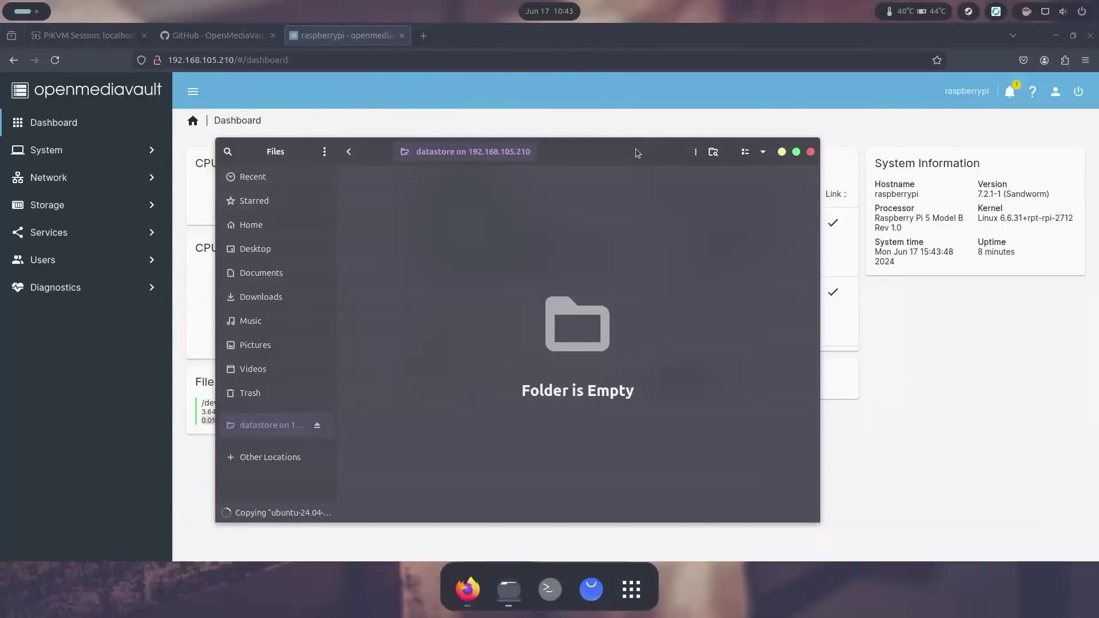
# Step: Move the share window aside and raise the OpenMediaVault dashboard, briefly checking the copy
pyautogui.moveTo(635, 149); pyautogui.dragTo(891, 165)
pyautogui.click(830, 39)
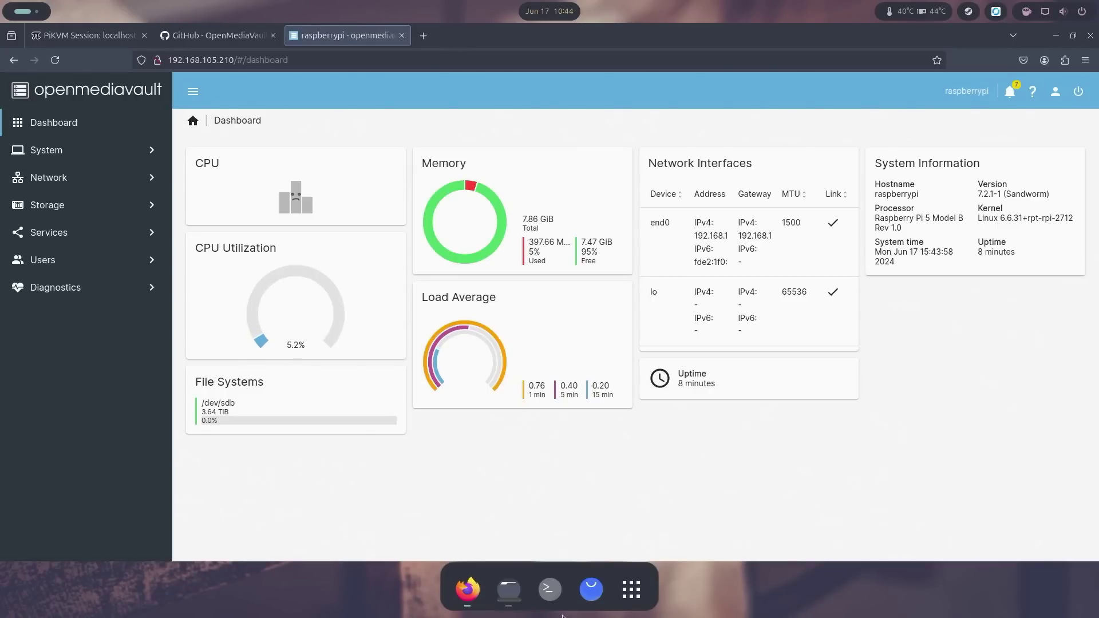
pyautogui.click(508, 589)
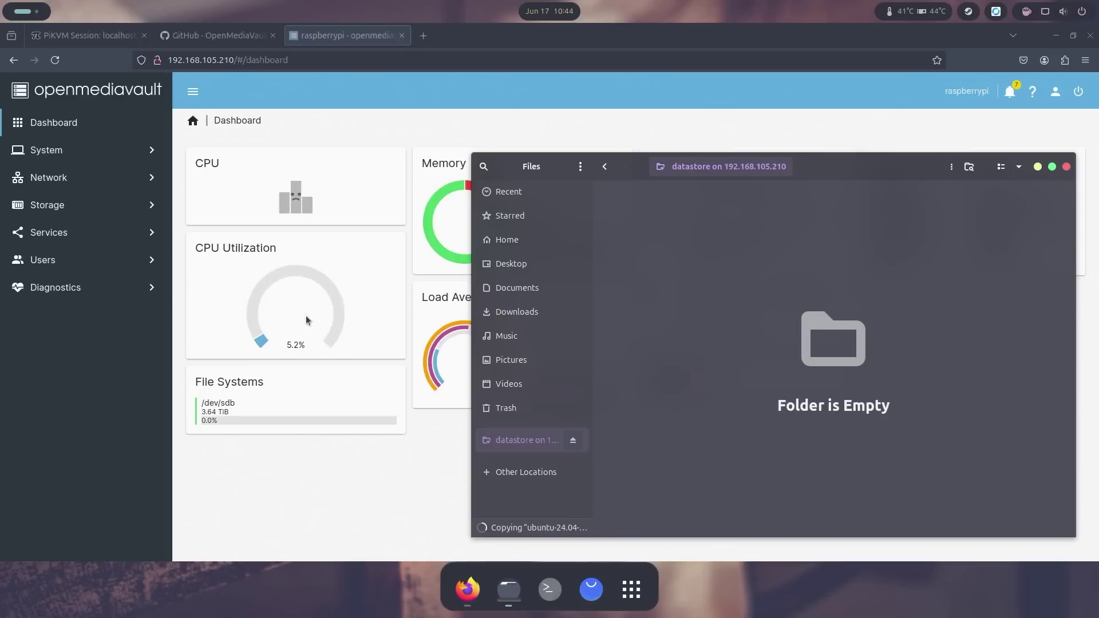
pyautogui.click(332, 520)
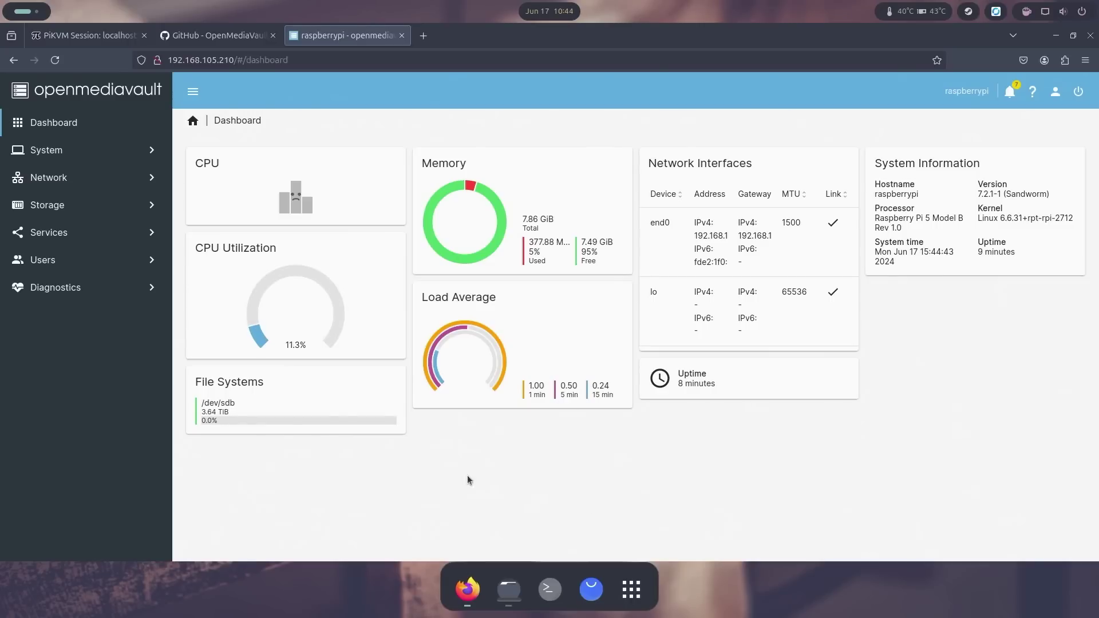
pyautogui.click(508, 589)
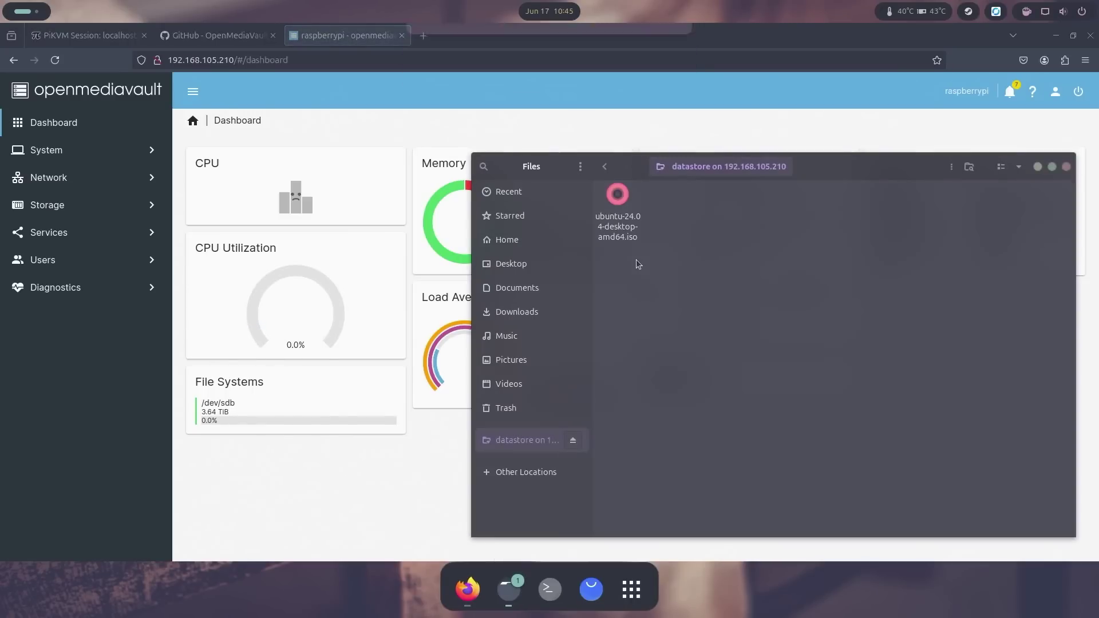
pyautogui.click(389, 482)
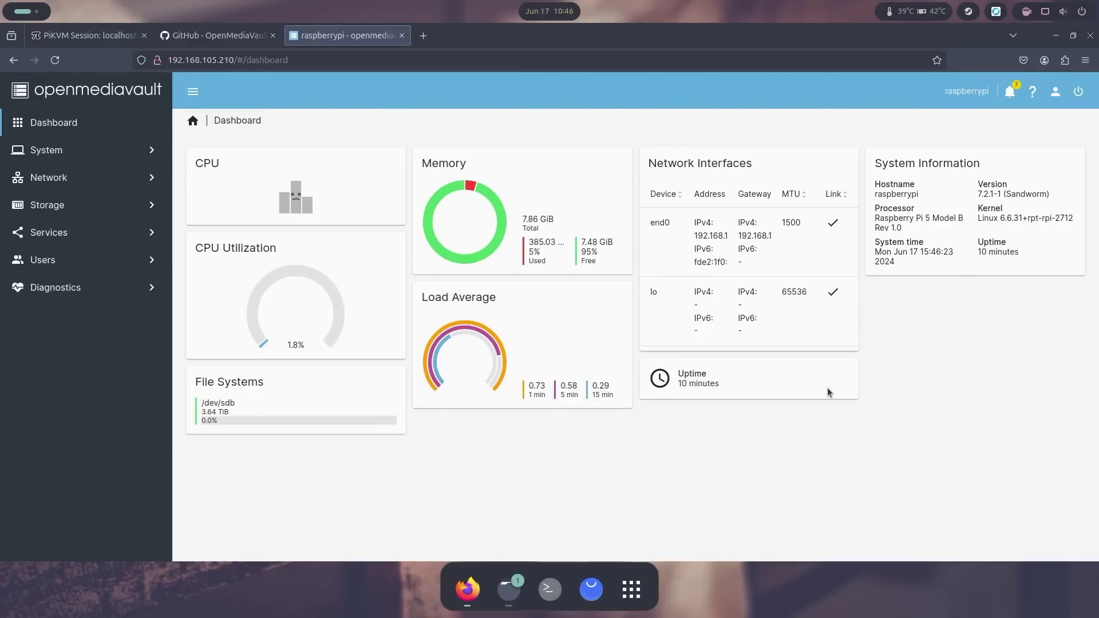
pyautogui.click(228, 37)
pyautogui.hotkey('ctrl', 'Tab')
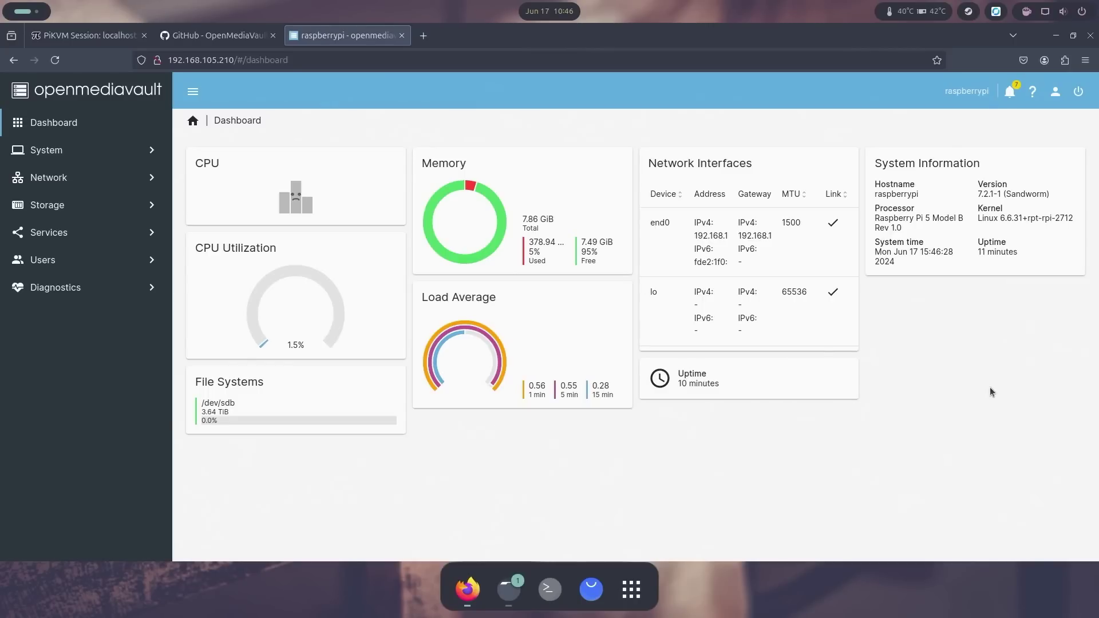